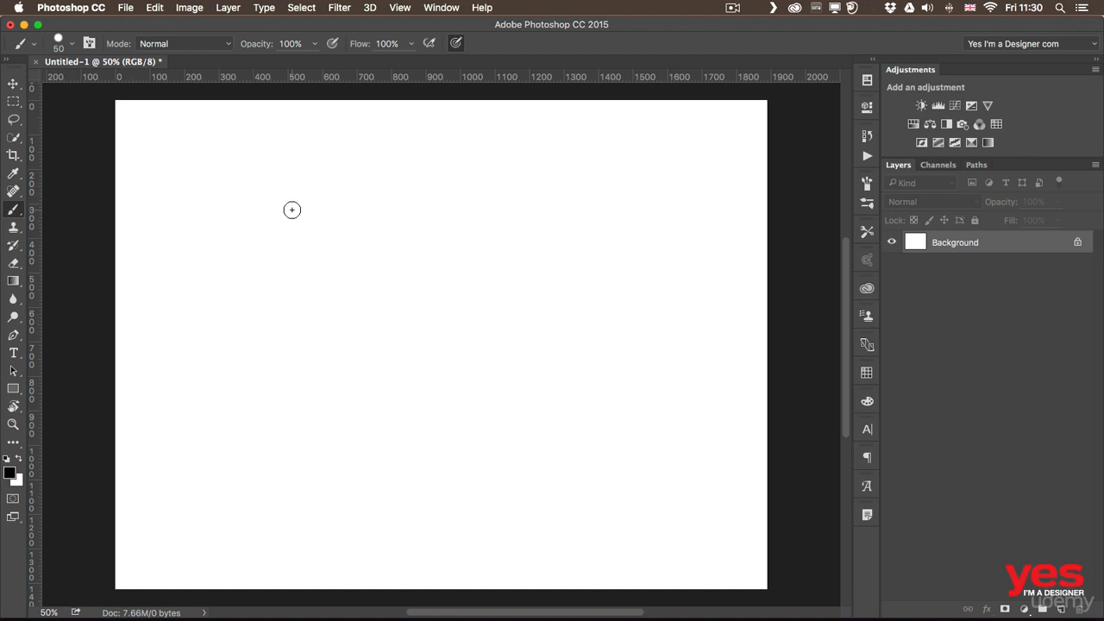
- Paint a rough hand-drawn chain across the upper part of the canvas and undo it
mouse_move(282, 148)
mouse_down()
mouse_move(251, 172)
mouse_move(286, 147)
mouse_move(297, 178)
mouse_move(286, 157)
mouse_move(334, 151)
mouse_move(350, 137)
mouse_move(331, 155)
mouse_move(353, 133)
mouse_move(365, 143)
mouse_move(487, 137)
mouse_move(505, 153)
mouse_move(482, 136)
mouse_up()
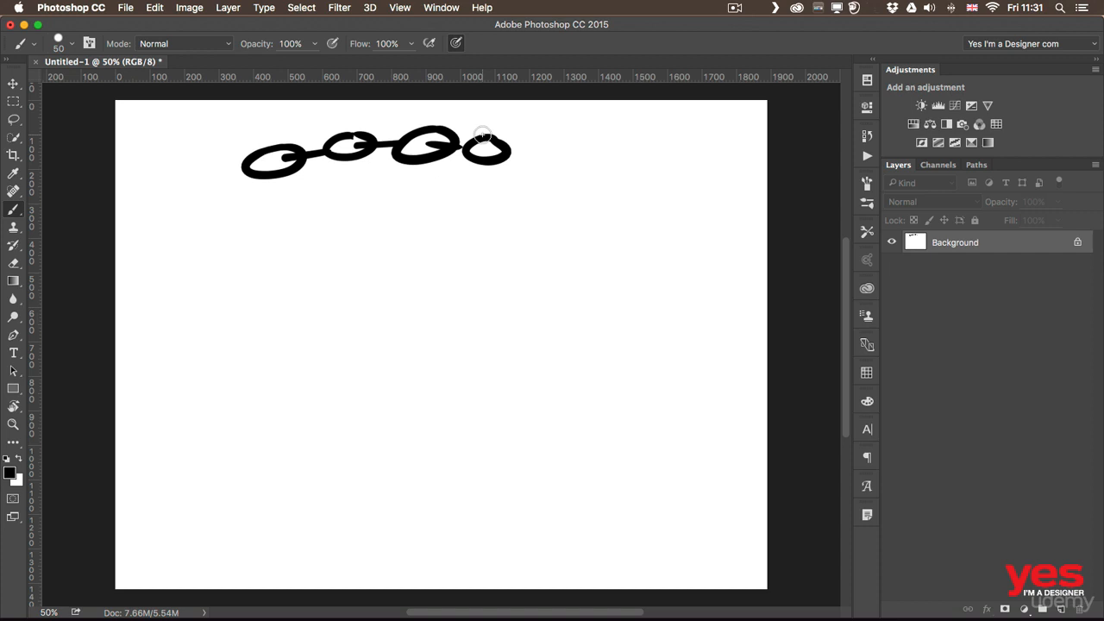
key(ctrl+z)
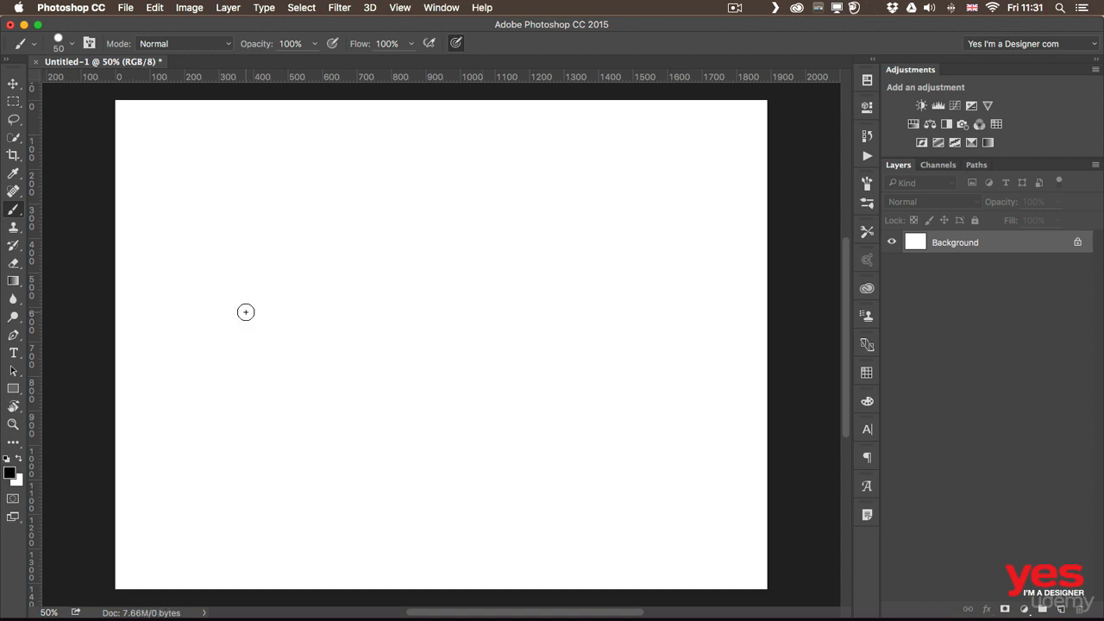
- Show the brush presets and append the Square Brushes set to the current brushes
click(866, 204)
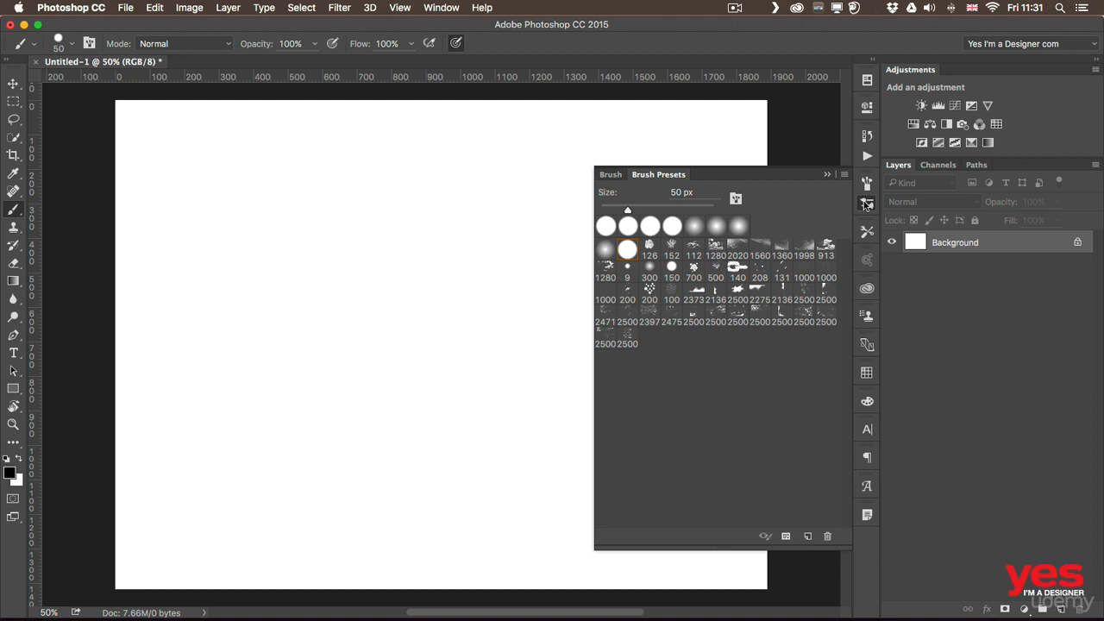
click(440, 9)
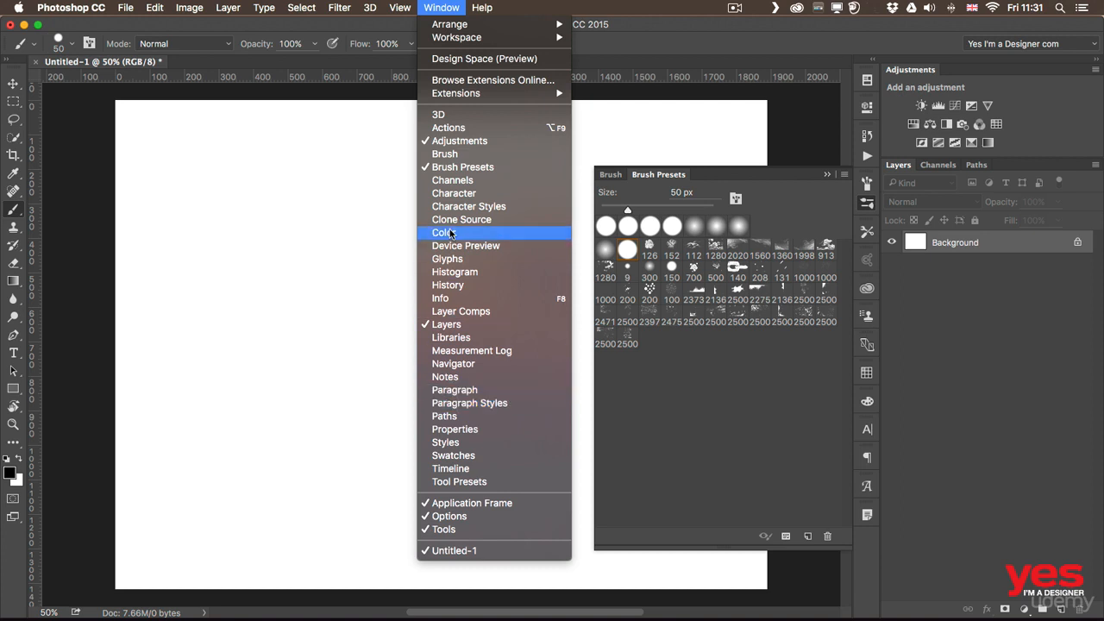
click(754, 407)
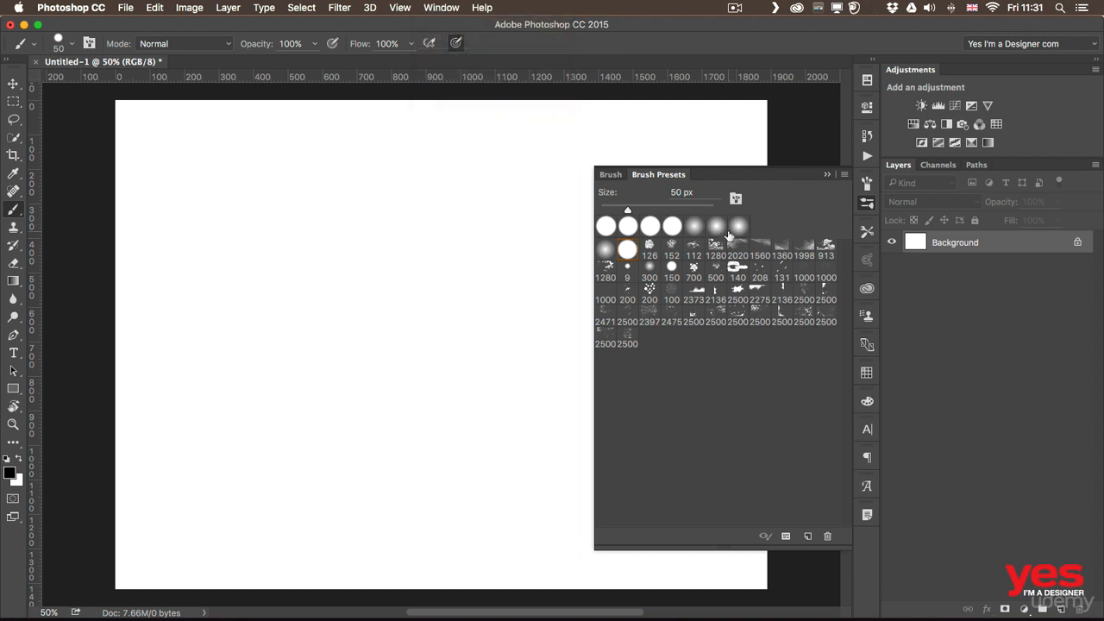
click(845, 175)
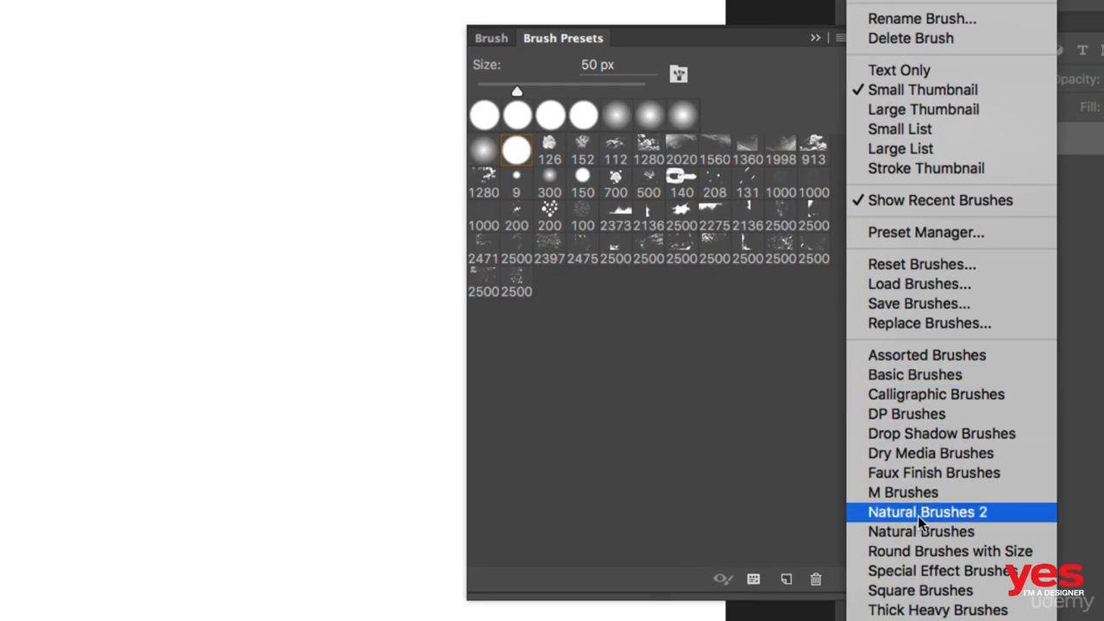
click(920, 595)
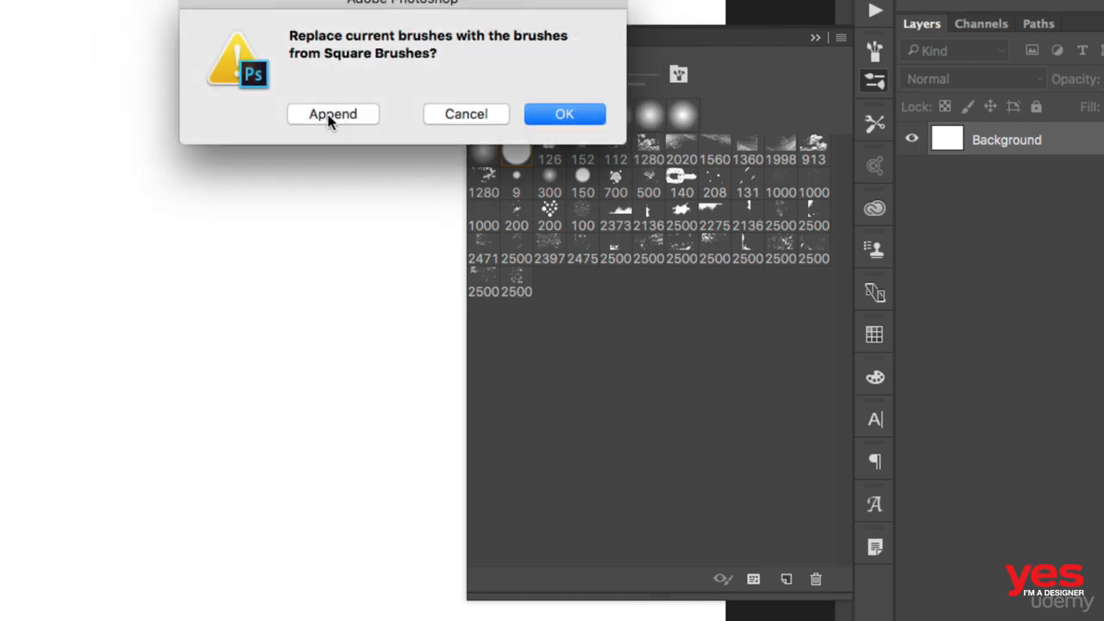
click(328, 116)
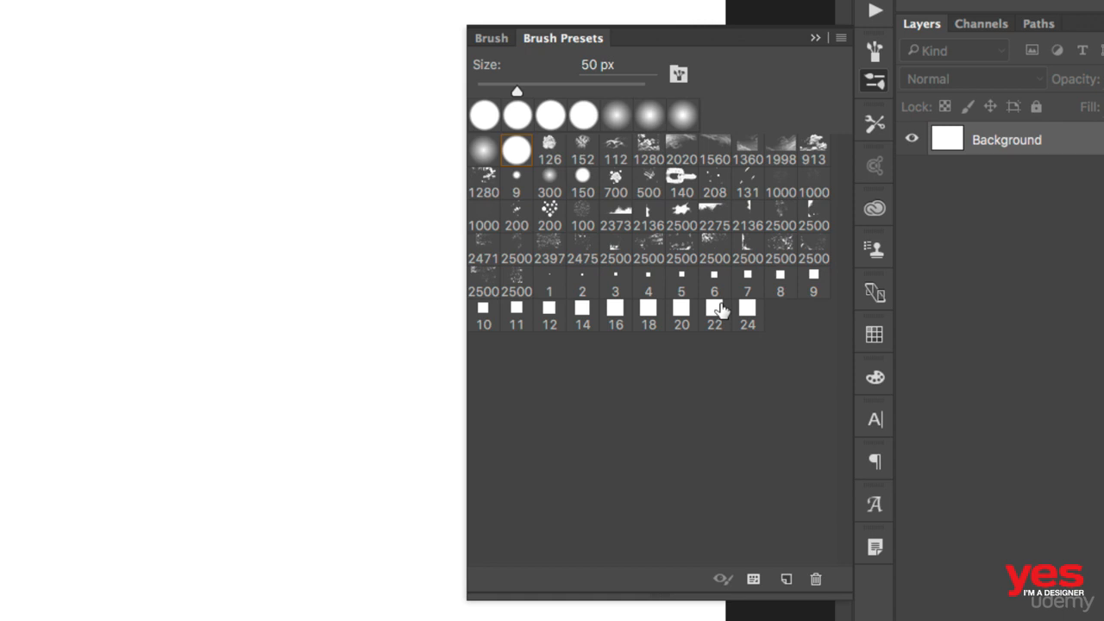
- Paint a wavy black test stroke across the upper canvas with the 50 px hard round brush
click(720, 310)
click(484, 115)
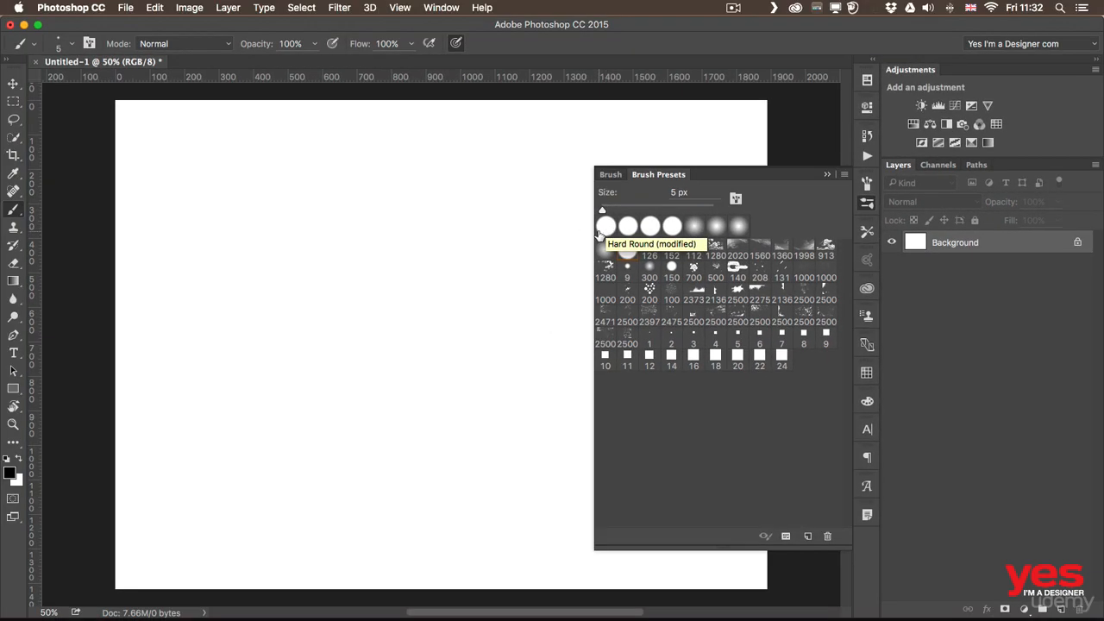
click(627, 249)
mouse_move(247, 234)
mouse_down()
mouse_move(347, 229)
mouse_move(441, 259)
mouse_up()
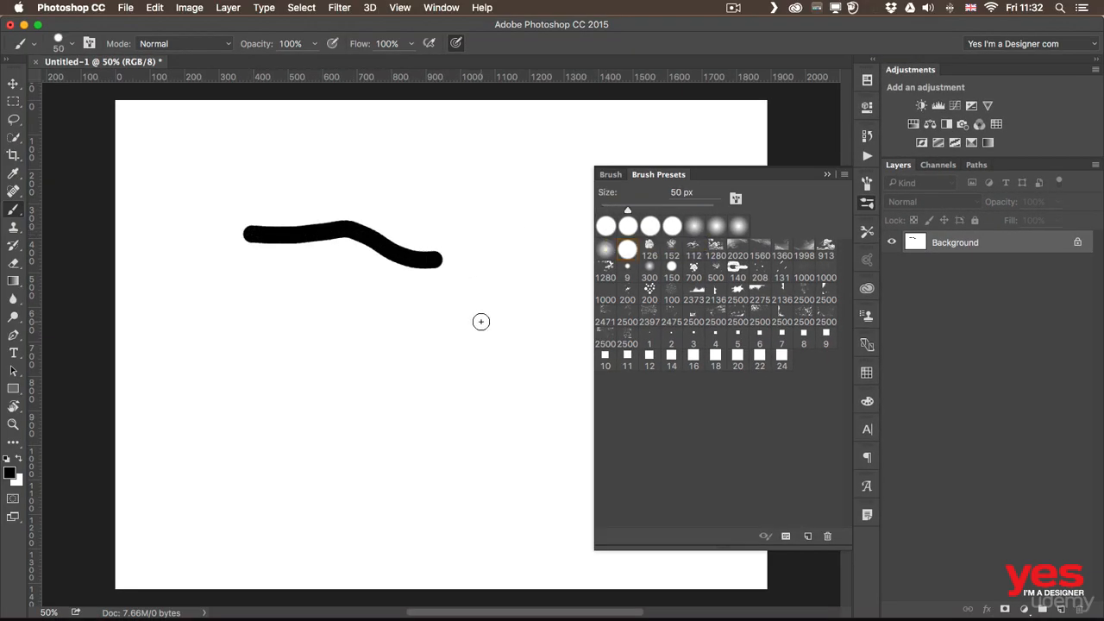
- Enlarge the 24 px square brush to 60 px and paint a wavy test stroke below the round one
click(670, 357)
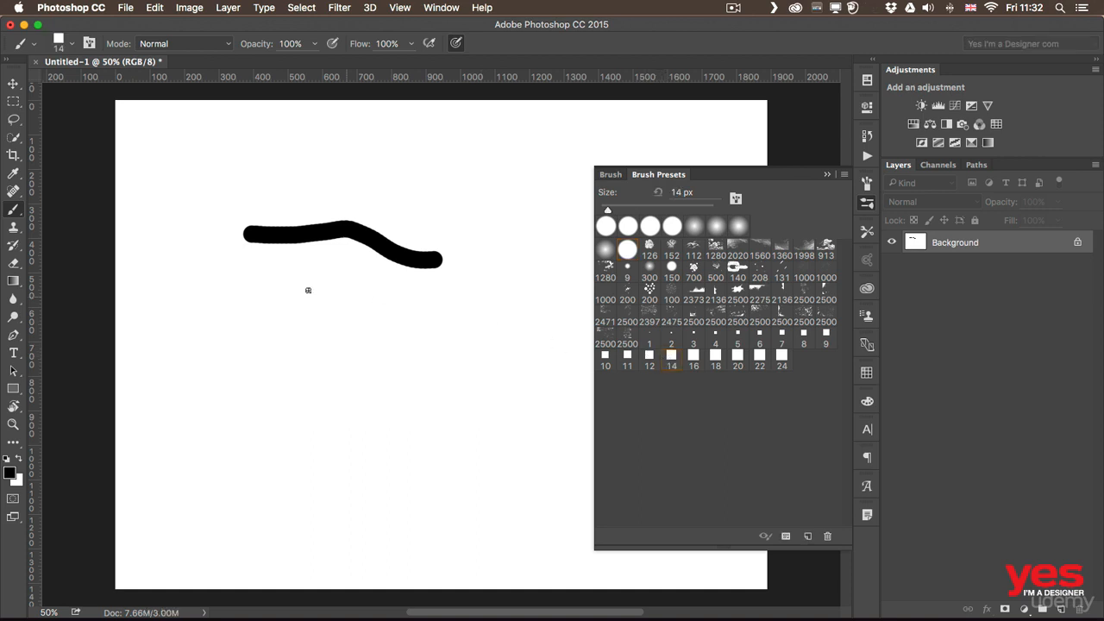
click(781, 362)
key(bracketright)
key(bracketright)
key(bracketright)
key(bracketright)
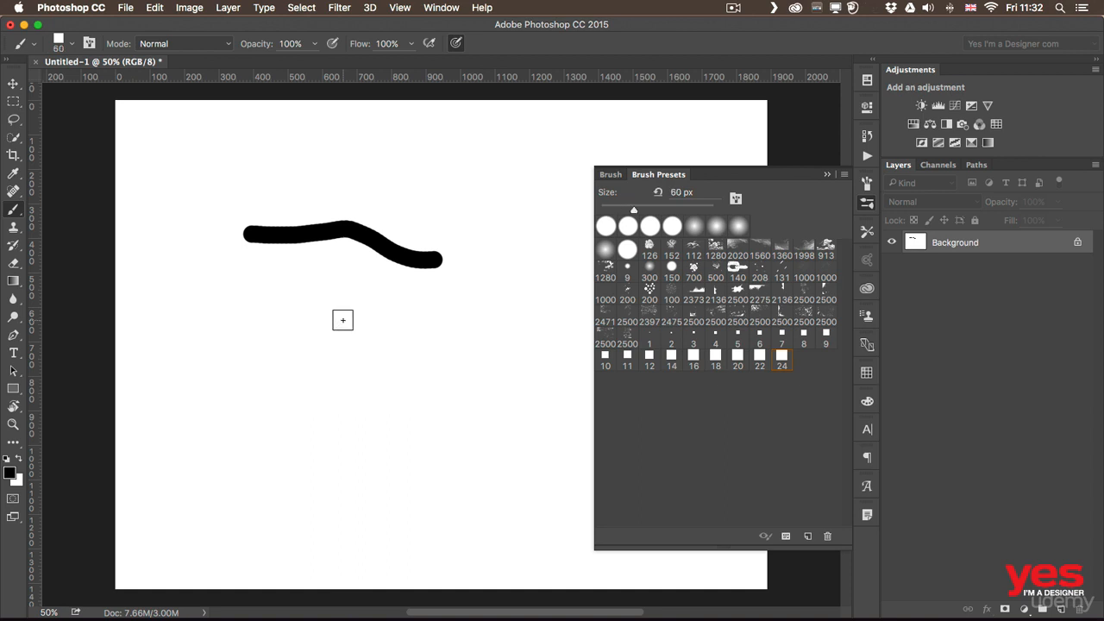
mouse_move(244, 286)
mouse_down()
mouse_move(276, 284)
mouse_move(318, 310)
mouse_move(458, 319)
mouse_up()
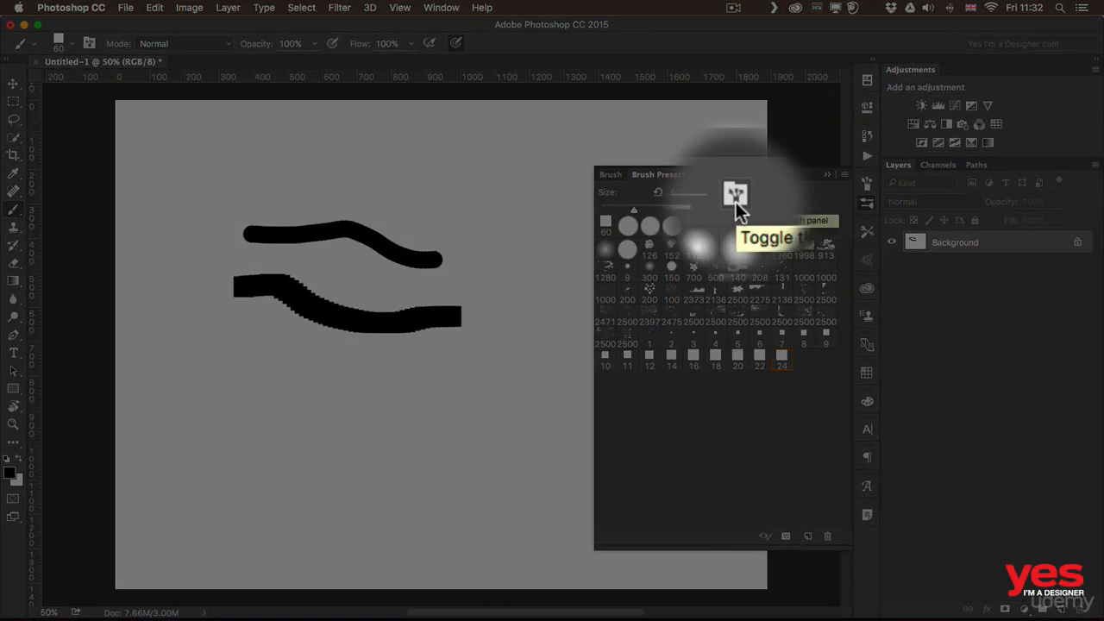
- Open the detailed brush settings for the tip shape
click(736, 202)
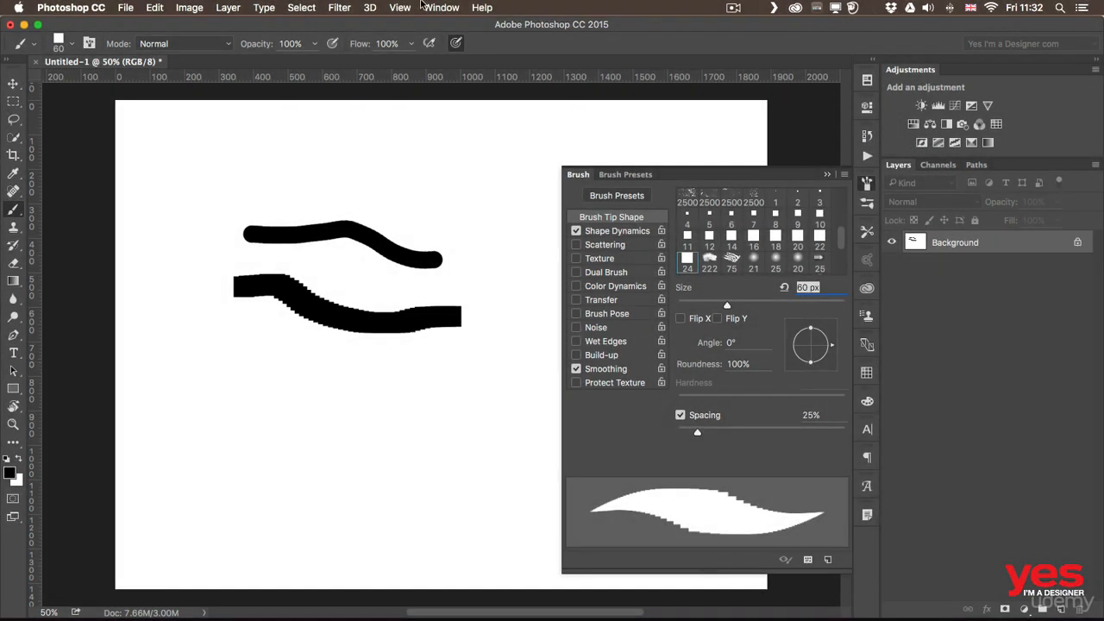
click(438, 7)
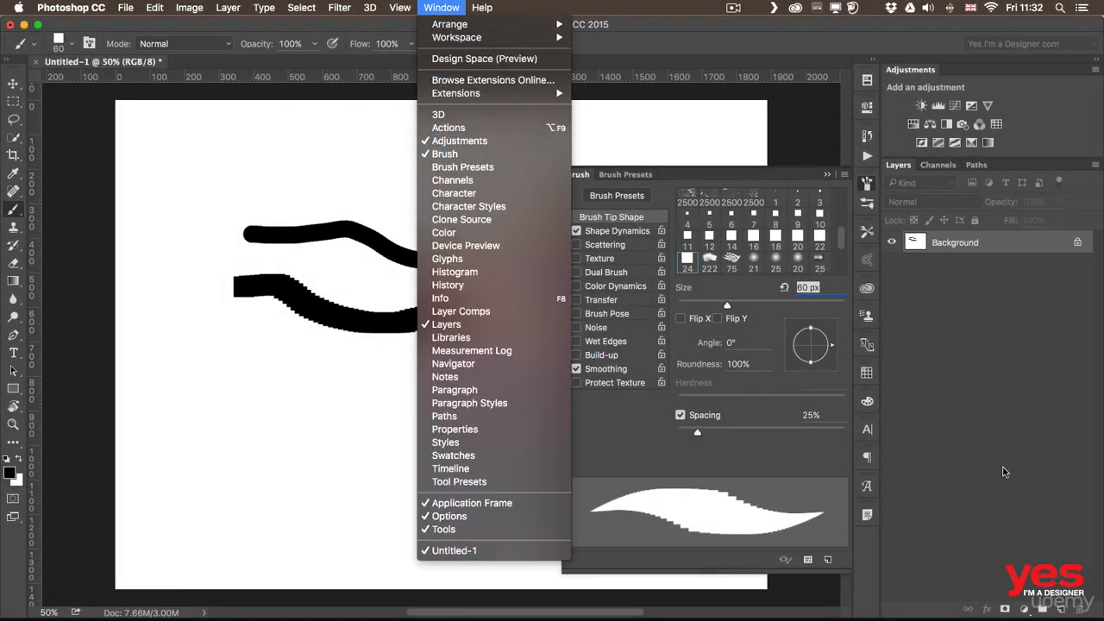
click(990, 399)
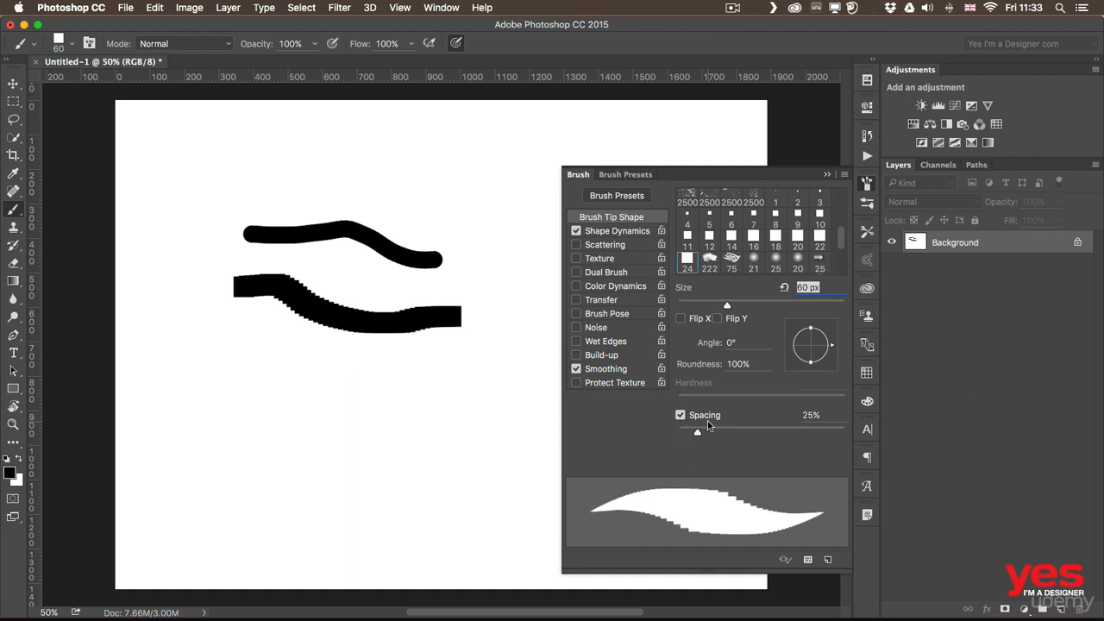
- Paint two more wavy strokes with the square tip, the first at 122% spacing and the second at 1%
drag(699, 431, 769, 430)
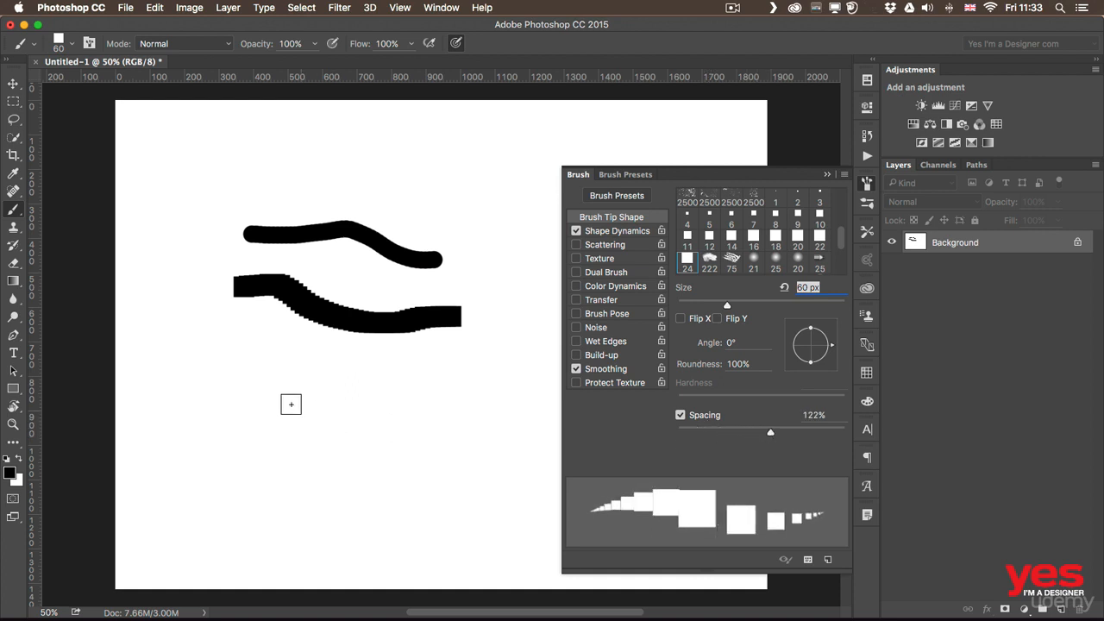
mouse_move(224, 378)
mouse_down()
mouse_move(328, 405)
mouse_move(402, 374)
mouse_move(483, 384)
mouse_up()
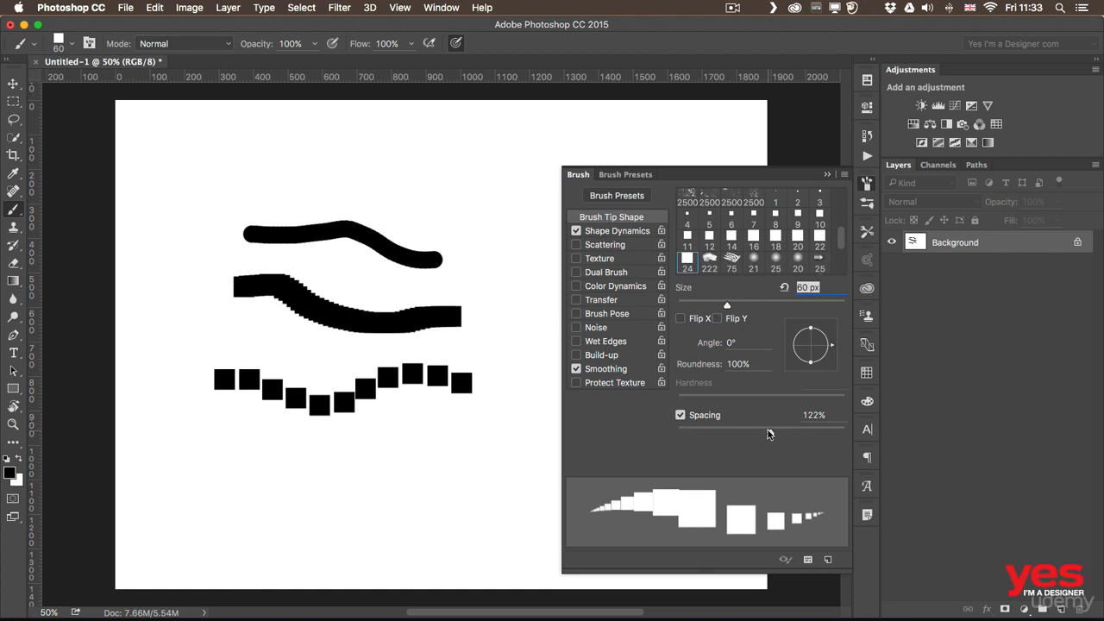
drag(769, 433, 646, 438)
mouse_move(175, 426)
mouse_down()
mouse_move(298, 450)
mouse_move(427, 424)
mouse_move(491, 428)
mouse_up()
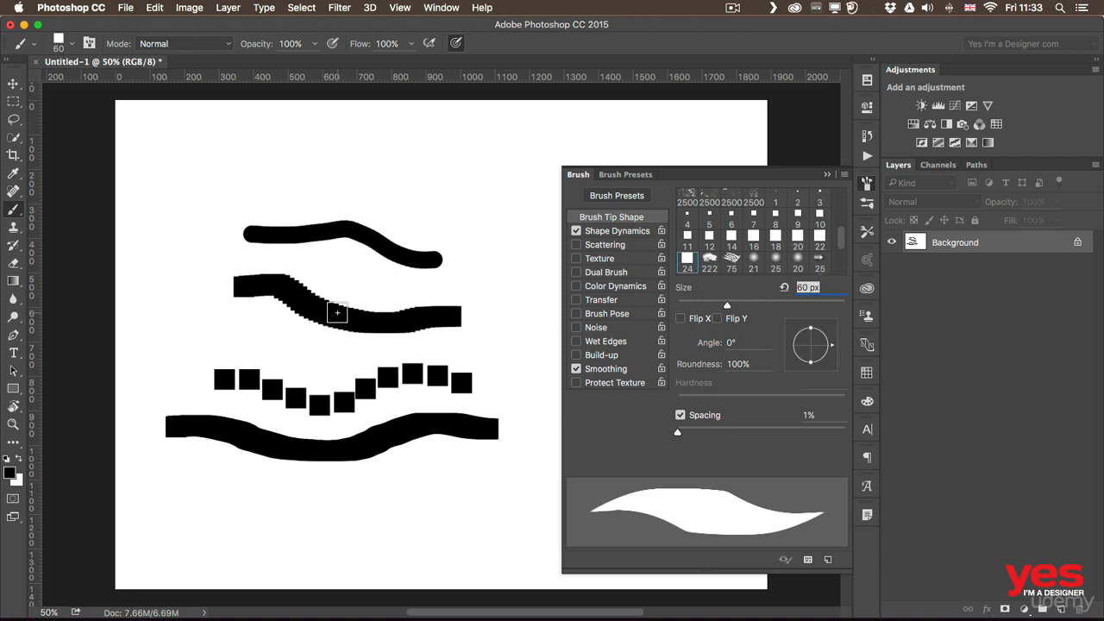
- Choose the 30 px hard round tip, enlarge it to 150 px and paint a thick stroke above the others
scroll(702, 238, up, 3)
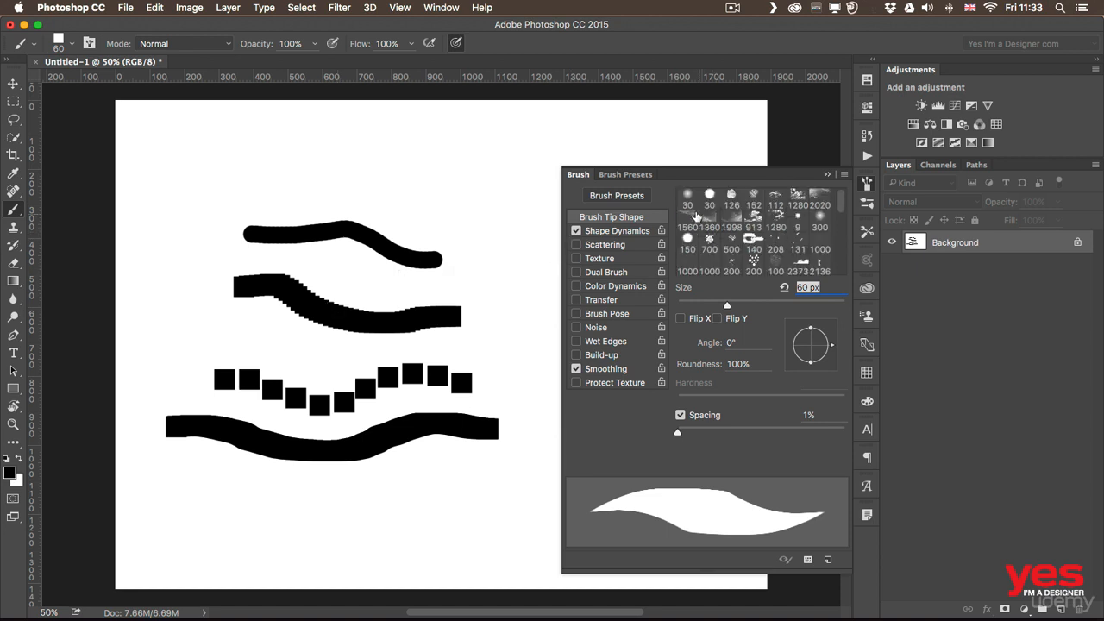
click(709, 194)
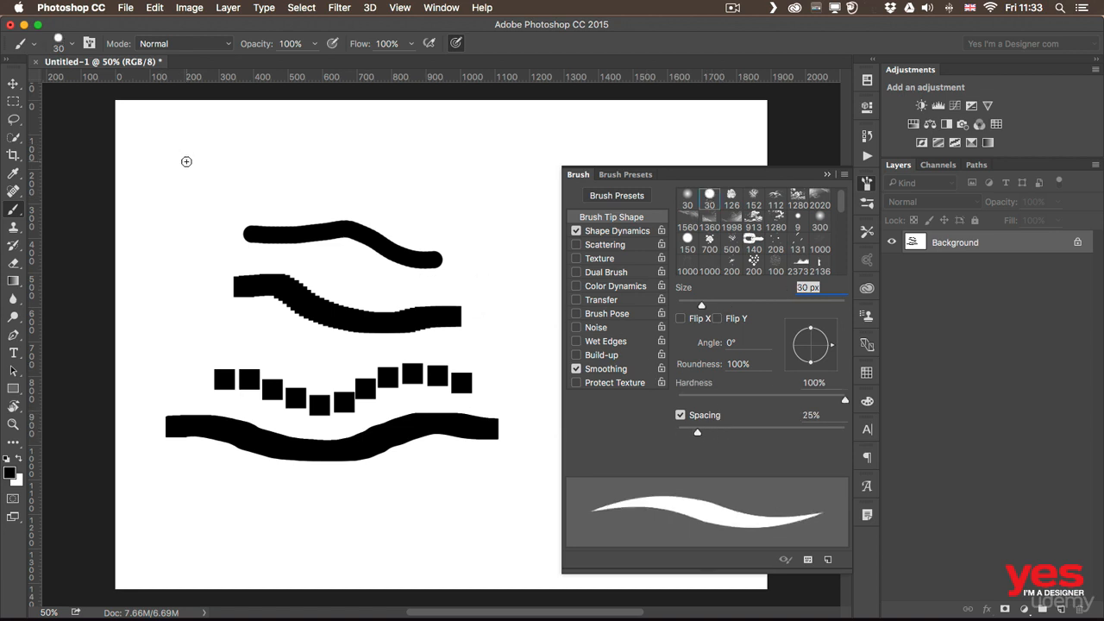
key(bracketright)
key(bracketright)
key(bracketright)
key(bracketright)
key(bracketright)
key(bracketright)
key(bracketright)
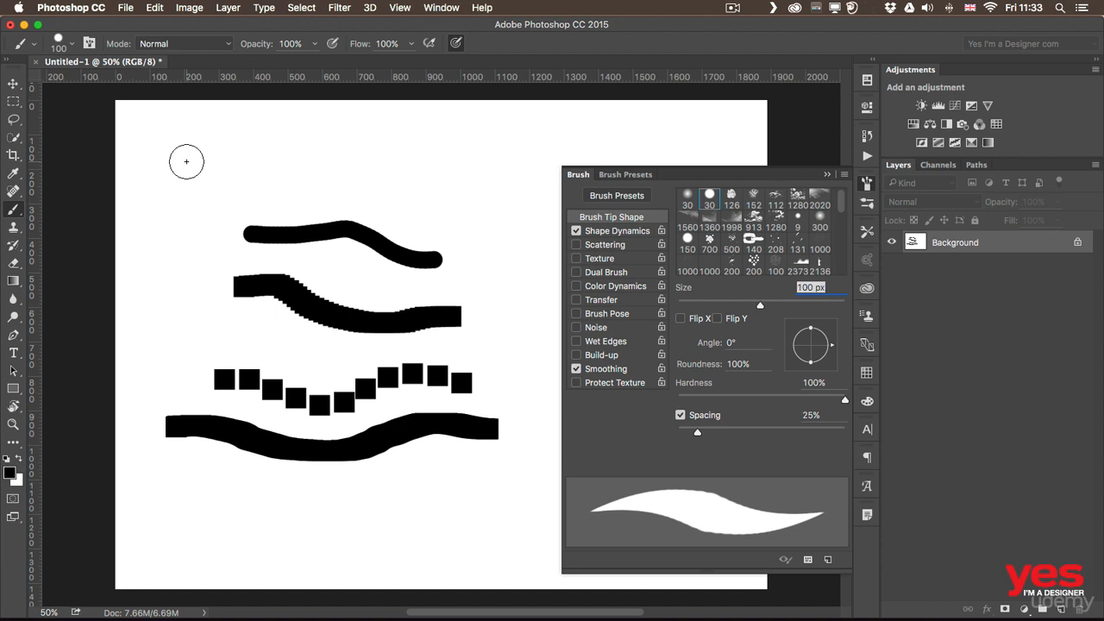
key(bracketright)
key(bracketright)
drag(187, 161, 385, 165)
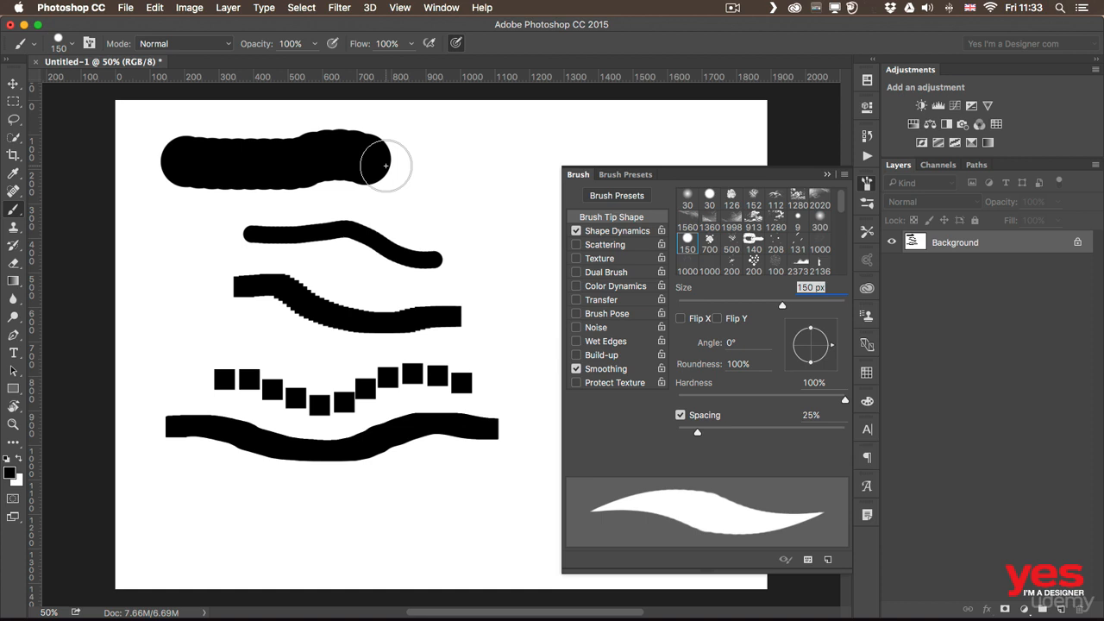
- Paint a comparison stroke with the round tip at 1% spacing beside the thick one, and clear the canvas to white
drag(697, 432, 677, 432)
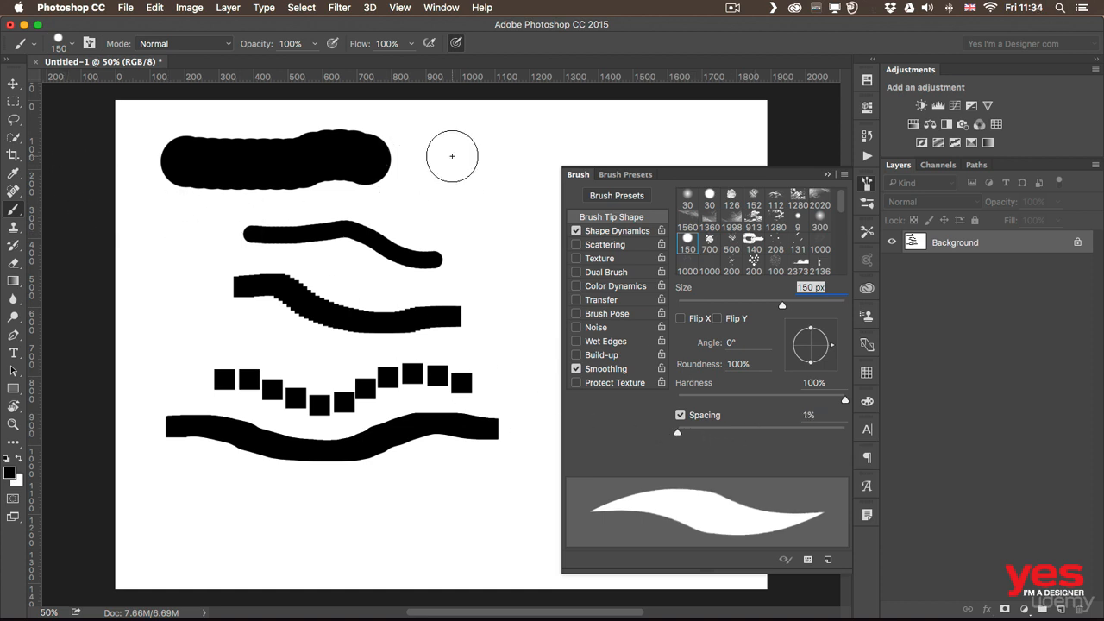
mouse_move(452, 156)
mouse_down()
mouse_move(516, 162)
mouse_move(579, 151)
mouse_up()
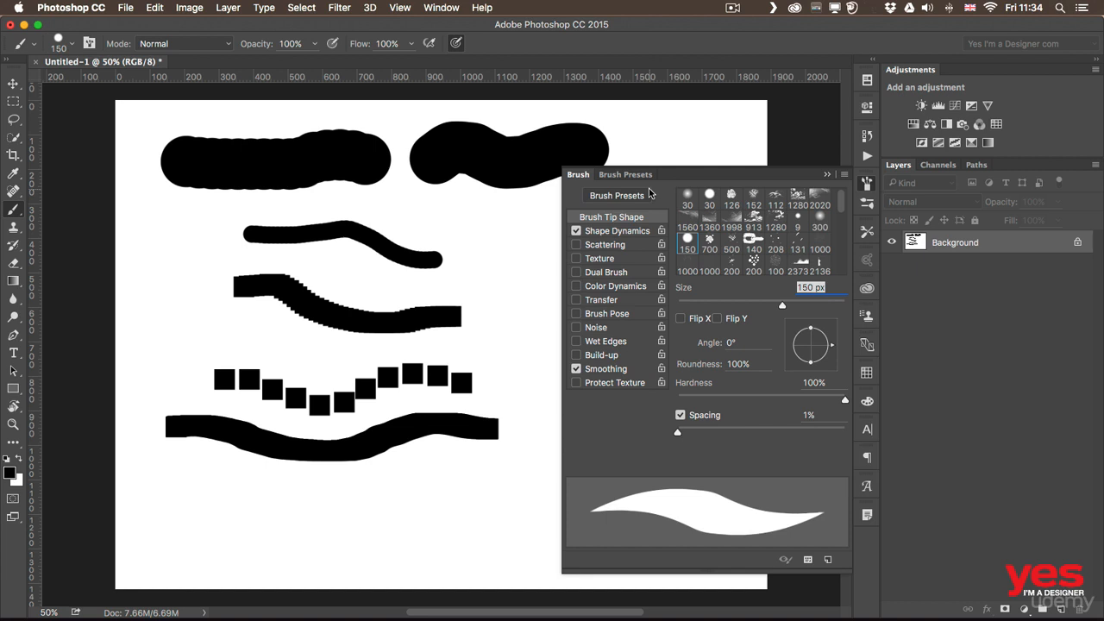
key(super+BackSpace)
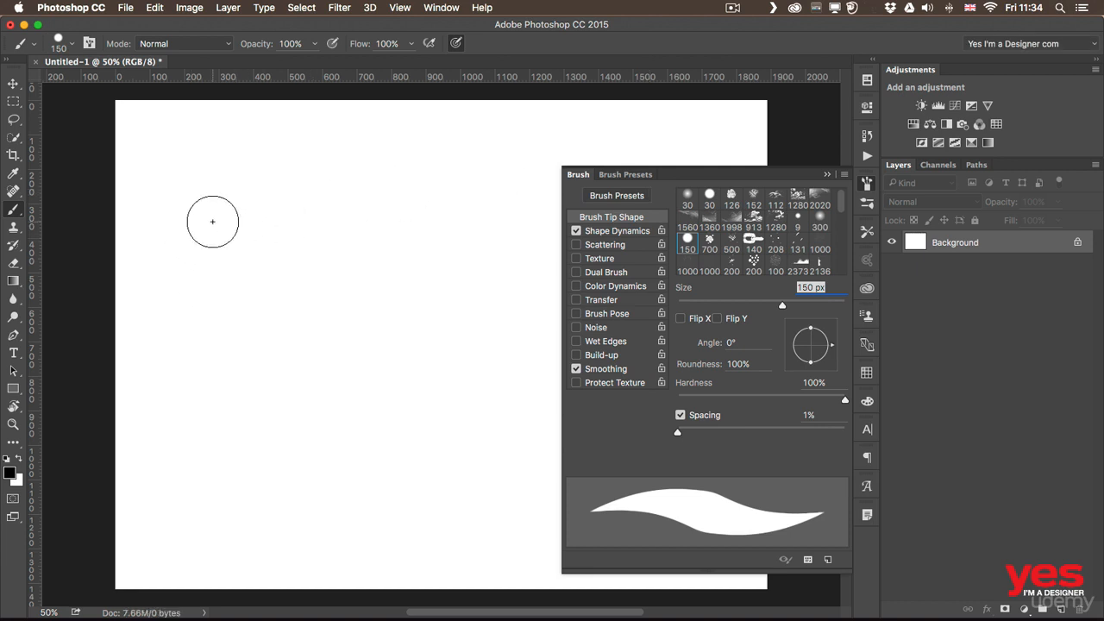
key(bracketright)
key(bracketright)
key(bracketright)
key(bracketright)
key(bracketright)
key(bracketright)
key(bracketright)
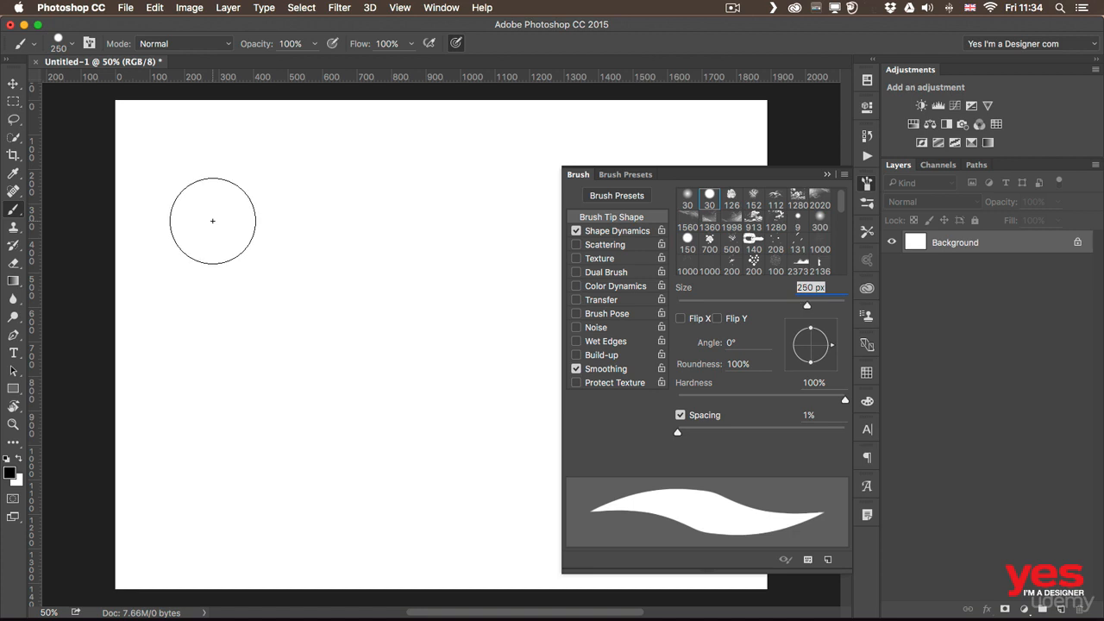
key(bracketleft)
key(bracketleft)
key(bracketleft)
key(bracketleft)
key(bracketleft)
key(bracketleft)
key(bracketleft)
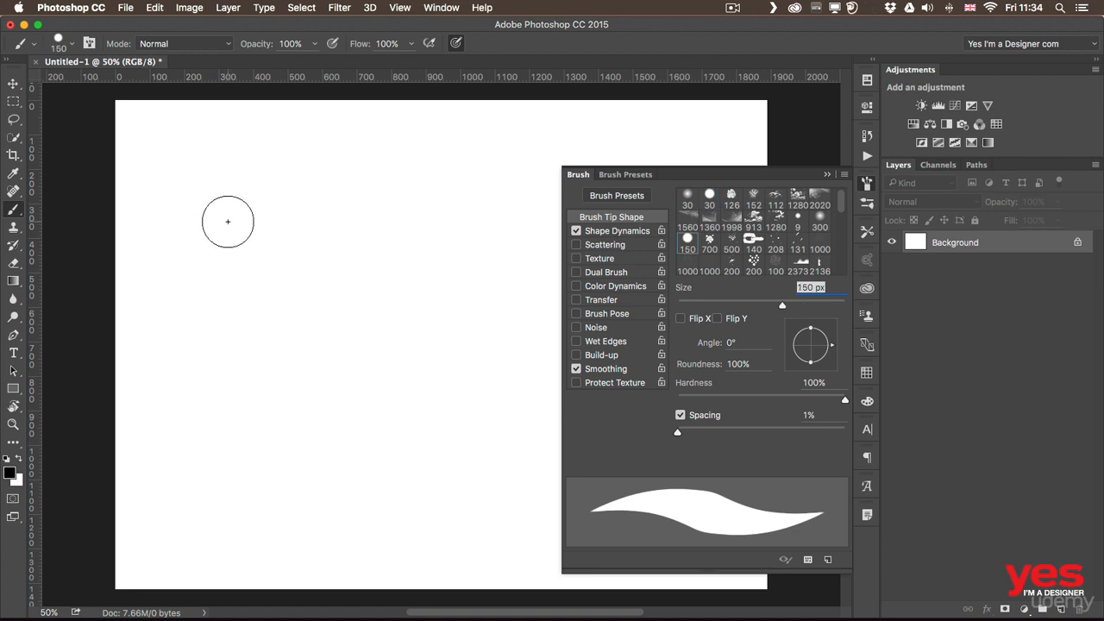
- Paint a solid black horizontal pill shape about 300 px wide with the 150 px round brush in the canvas's upper-left area
click(231, 222)
drag(231, 222, 282, 222)
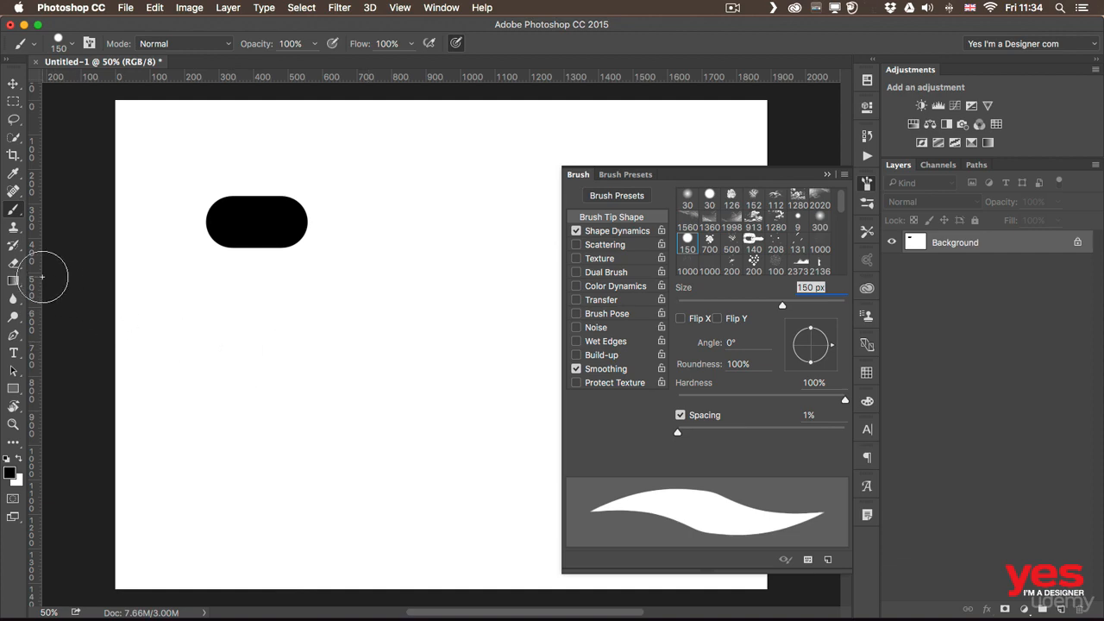
- Set the Eraser's spacing to 1% and try hollowing out the black pill shape with its 104 px tip
click(12, 262)
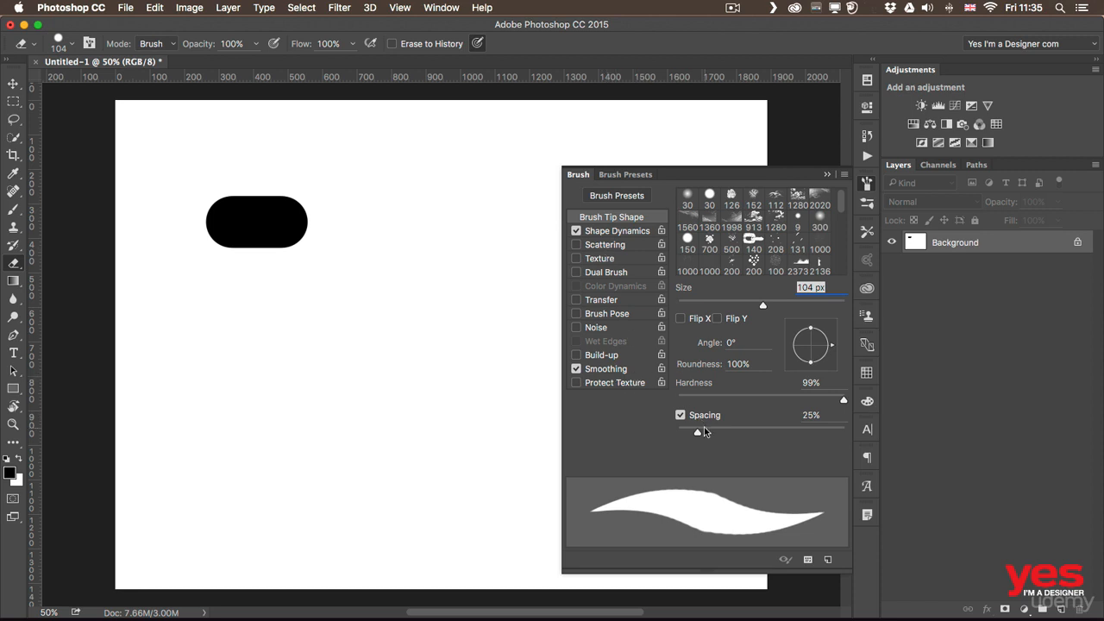
drag(698, 433, 678, 432)
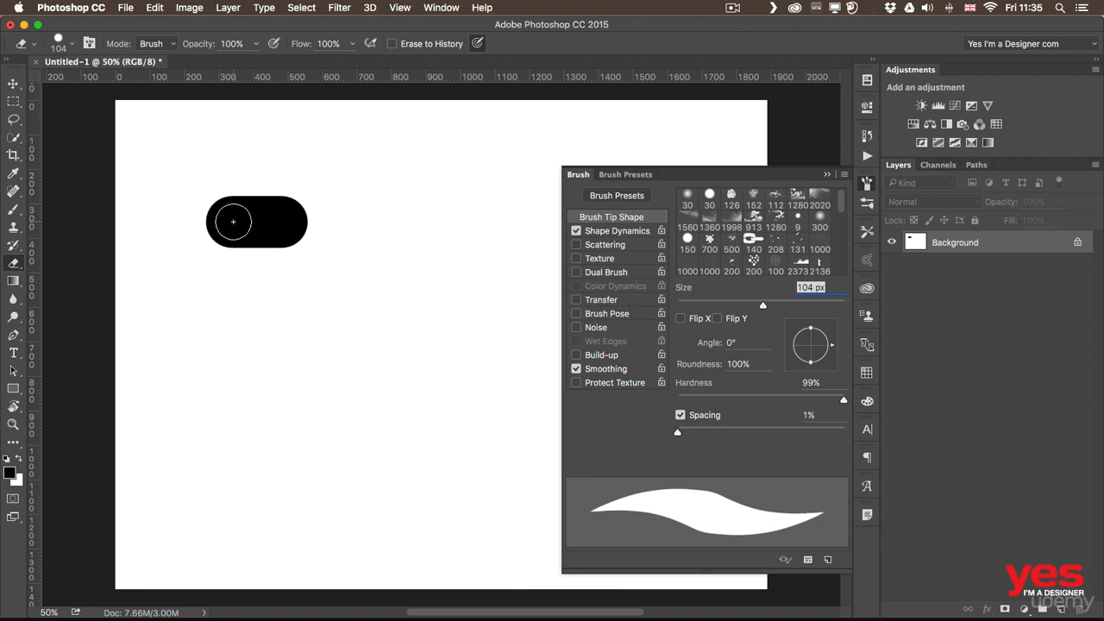
drag(233, 222, 283, 221)
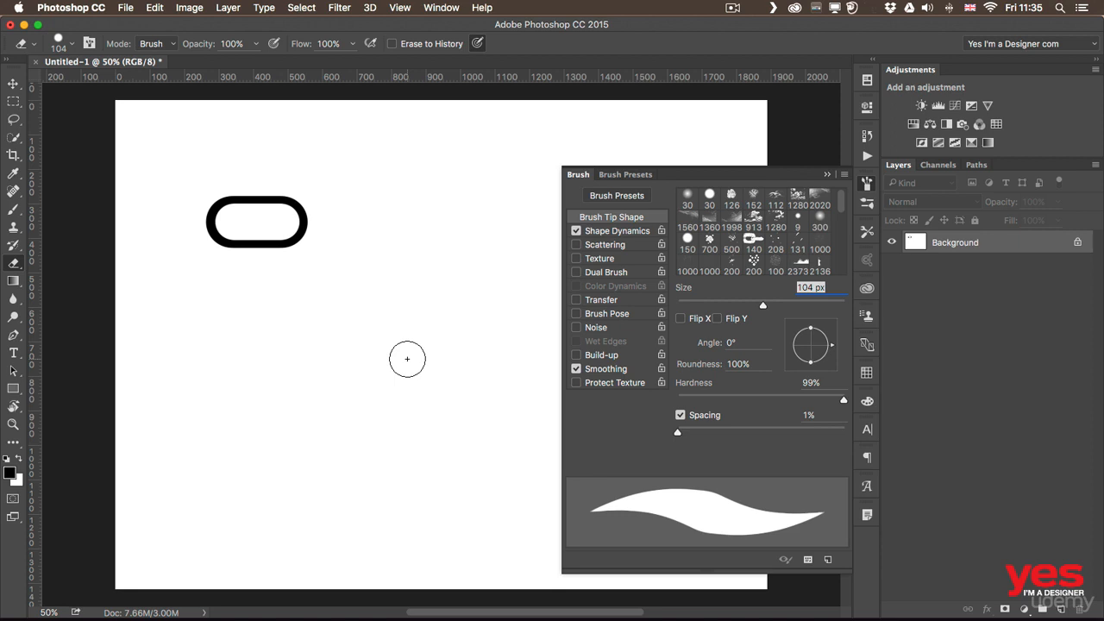
key(super+z)
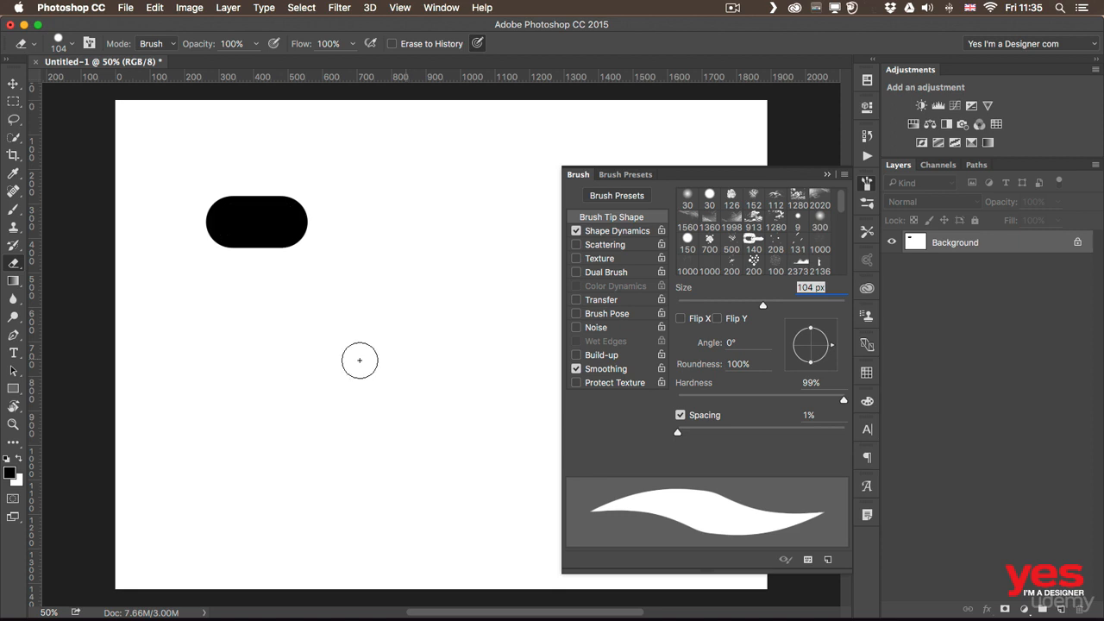
- Reduce the Eraser to 90 px and erase a straight band through the pill's middle to form a chain link outline
key(bracketleft)
key(bracketleft)
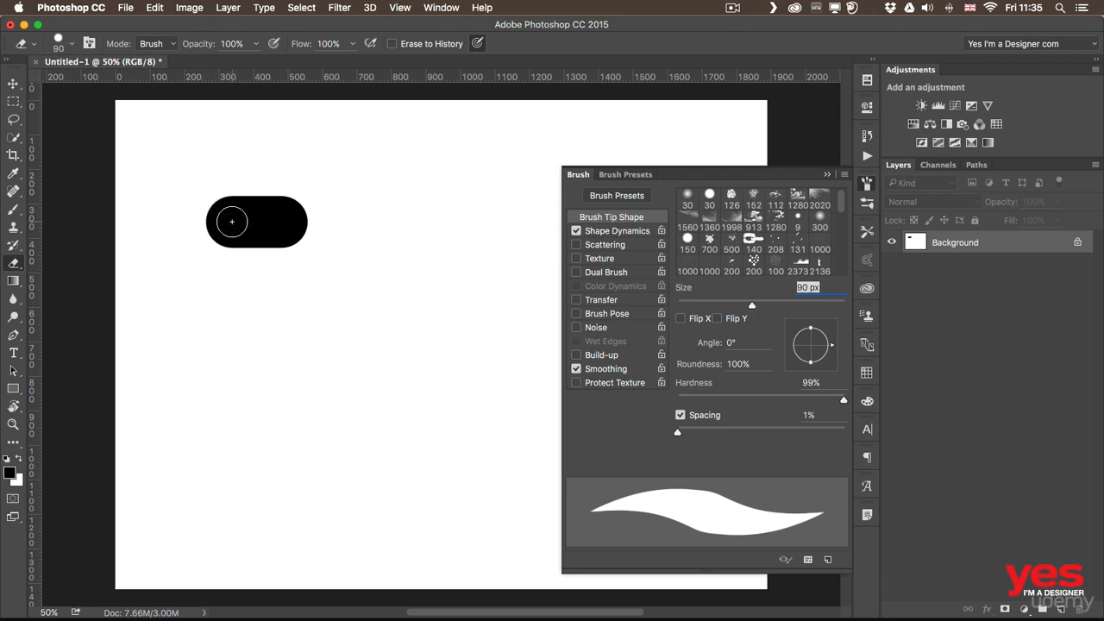
click(231, 222)
drag(232, 221, 284, 223)
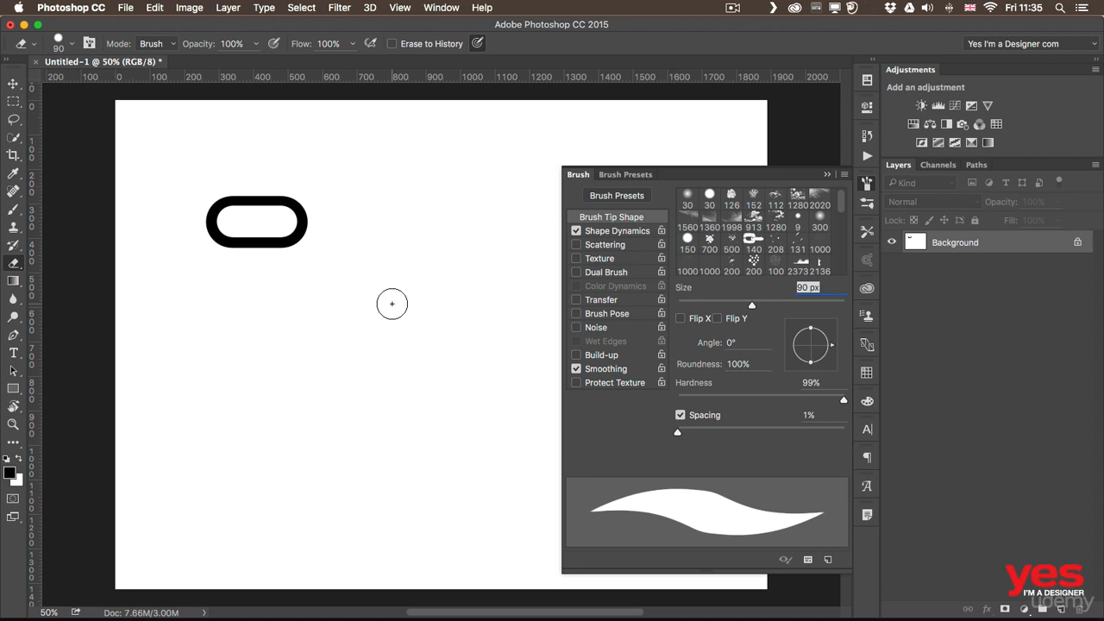
- On a new layer, paint a horizontal 30 px black bar about 240 px long, extending outward from inside the link's right end
click(14, 211)
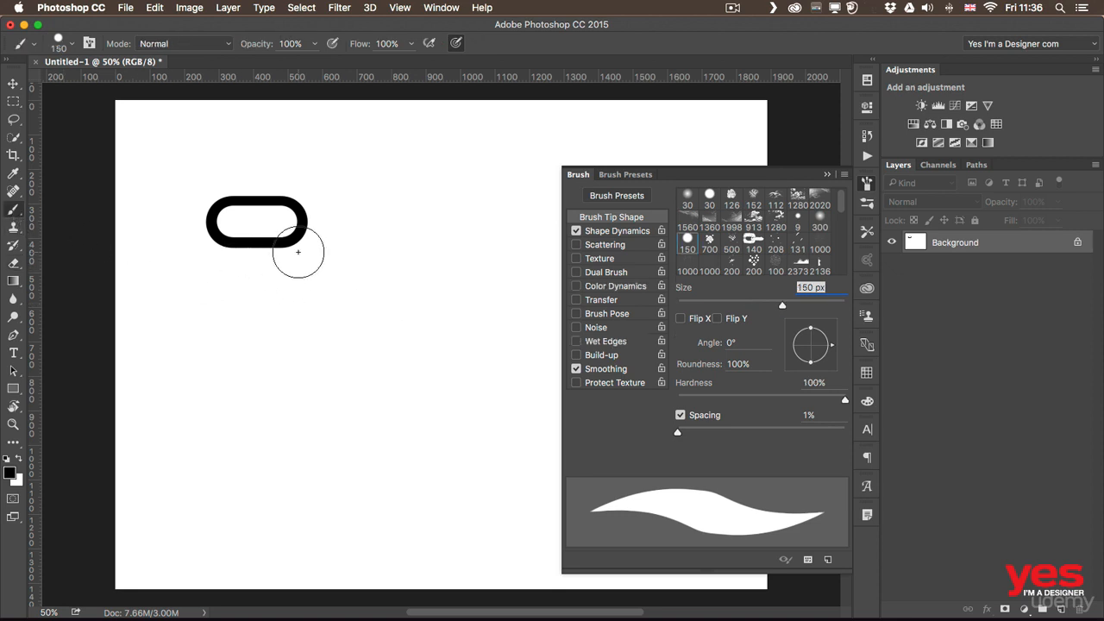
key(bracketleft)
key(bracketleft)
key(bracketleft)
key(bracketleft)
key(bracketleft)
key(bracketleft)
key(bracketleft)
key(bracketleft)
key(bracketleft)
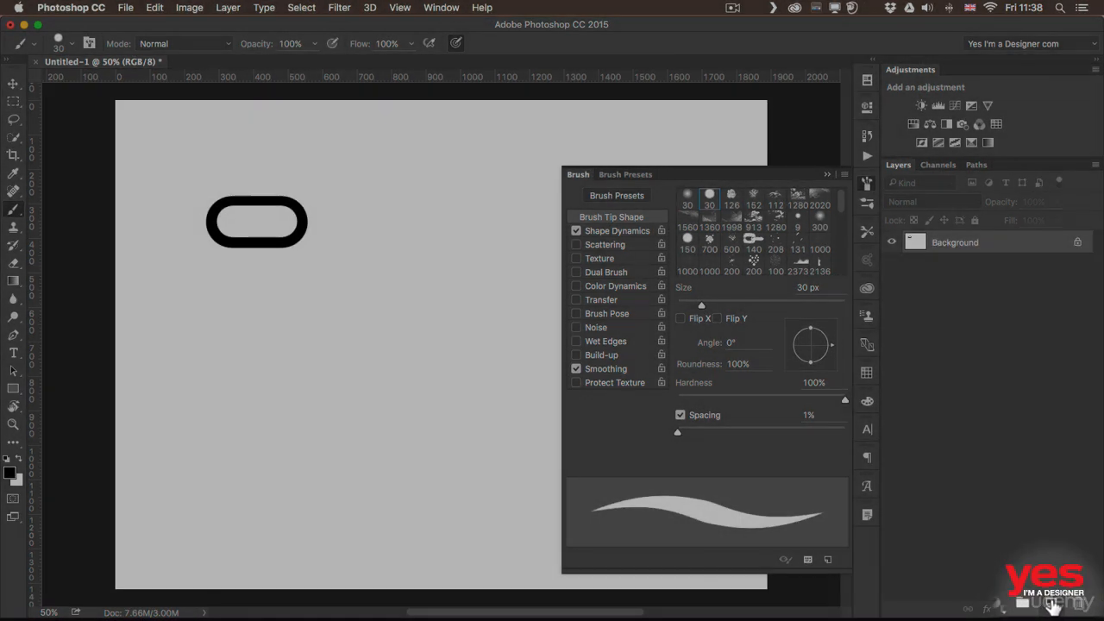
click(1059, 608)
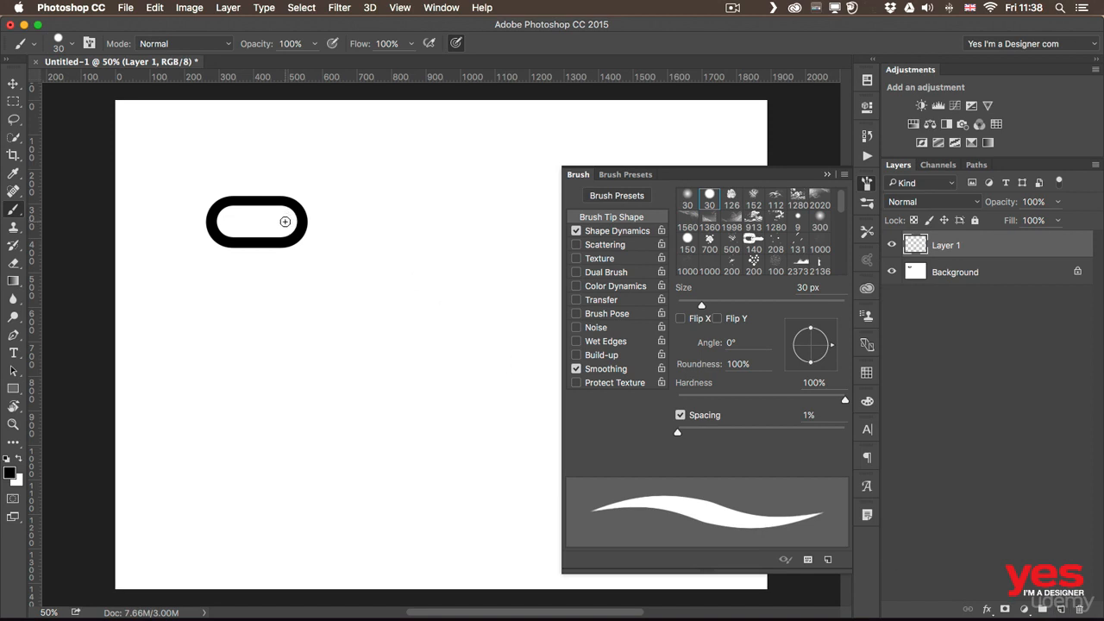
drag(285, 221, 363, 221)
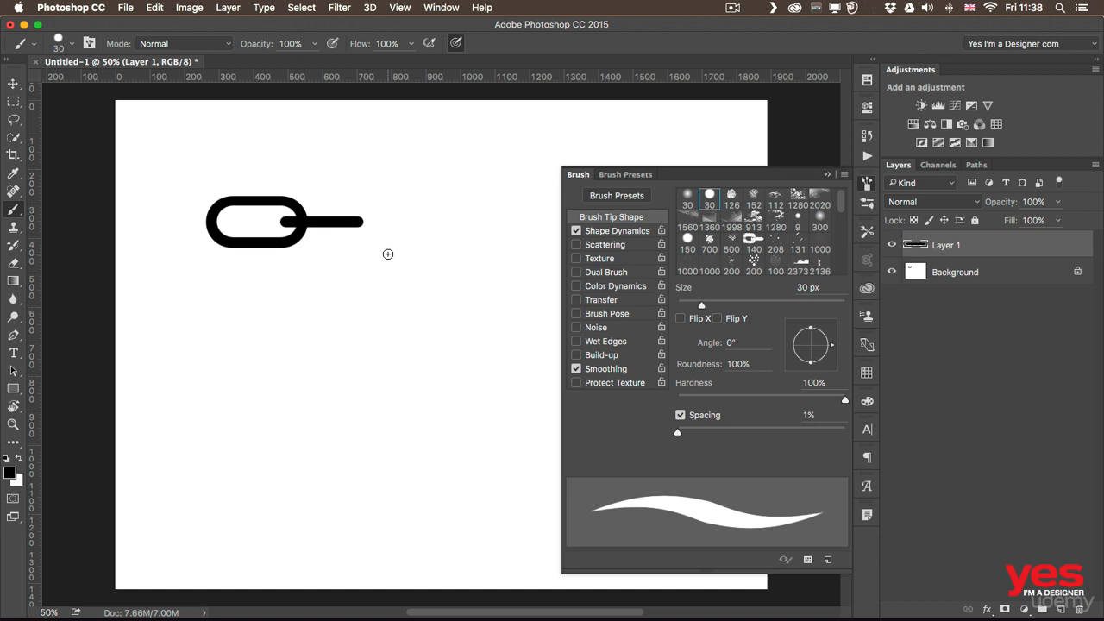
- Duplicate the bar horizontally to the link's left end and nudge the copy slightly further left
key(v)
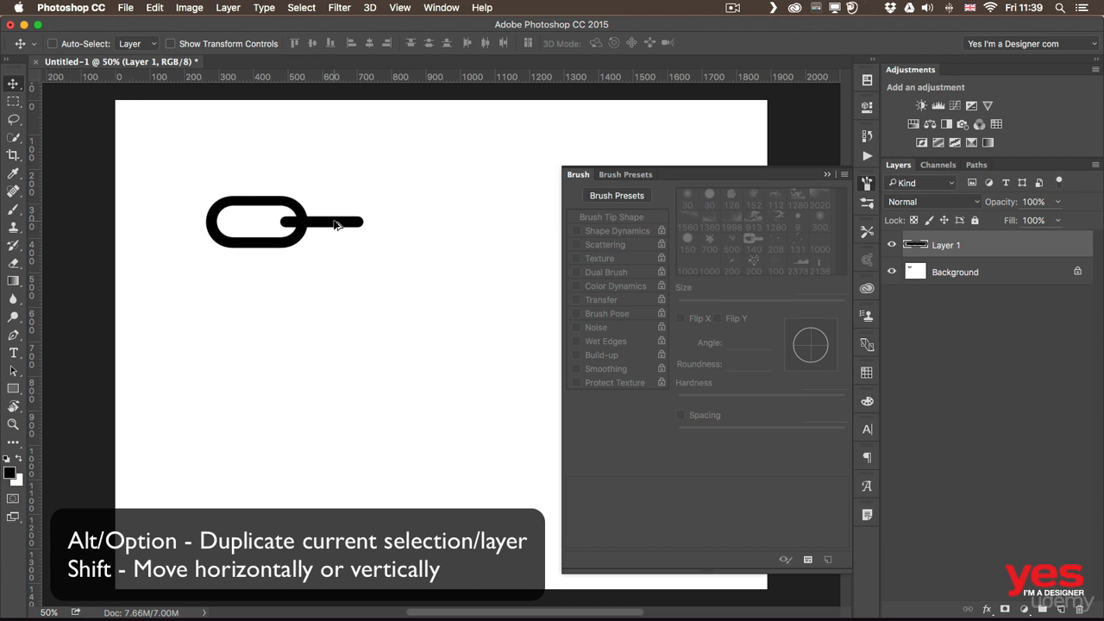
drag(334, 224, 208, 223)
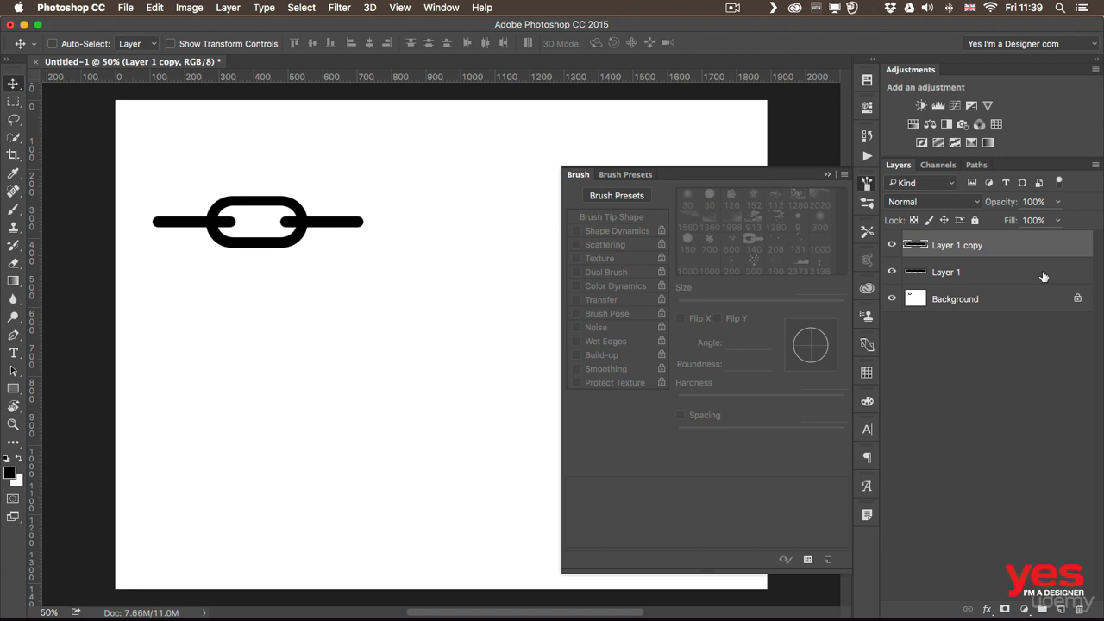
key(Left)
key(Left)
key(Left)
- Cut off the outer rounded end of the left bar with a rectangular selection, and deselect
key(m)
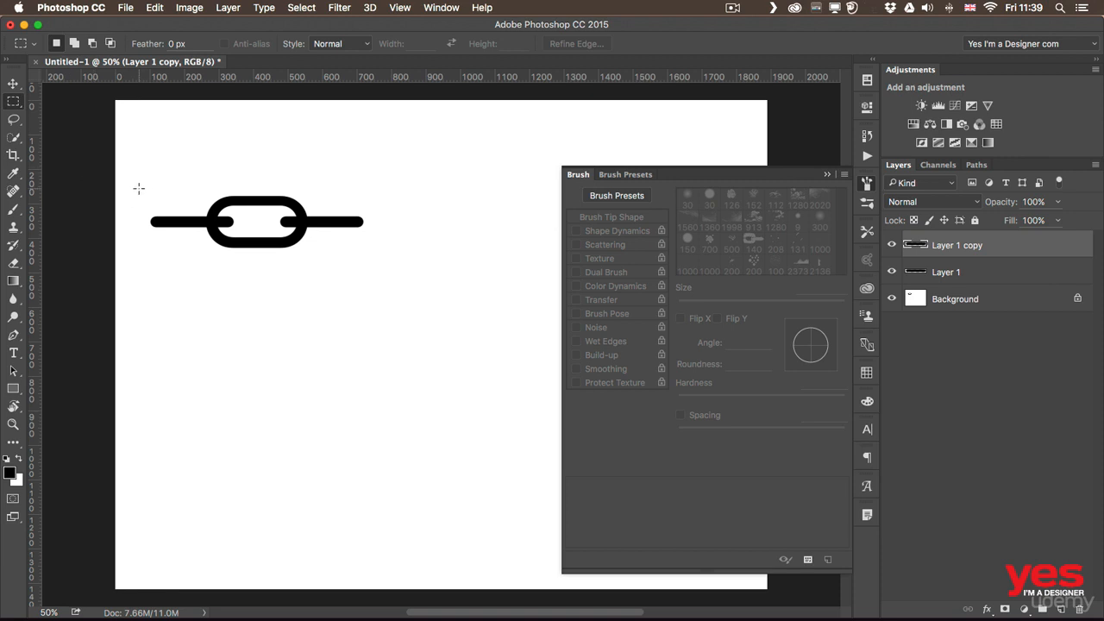
drag(139, 190, 178, 256)
key(BackSpace)
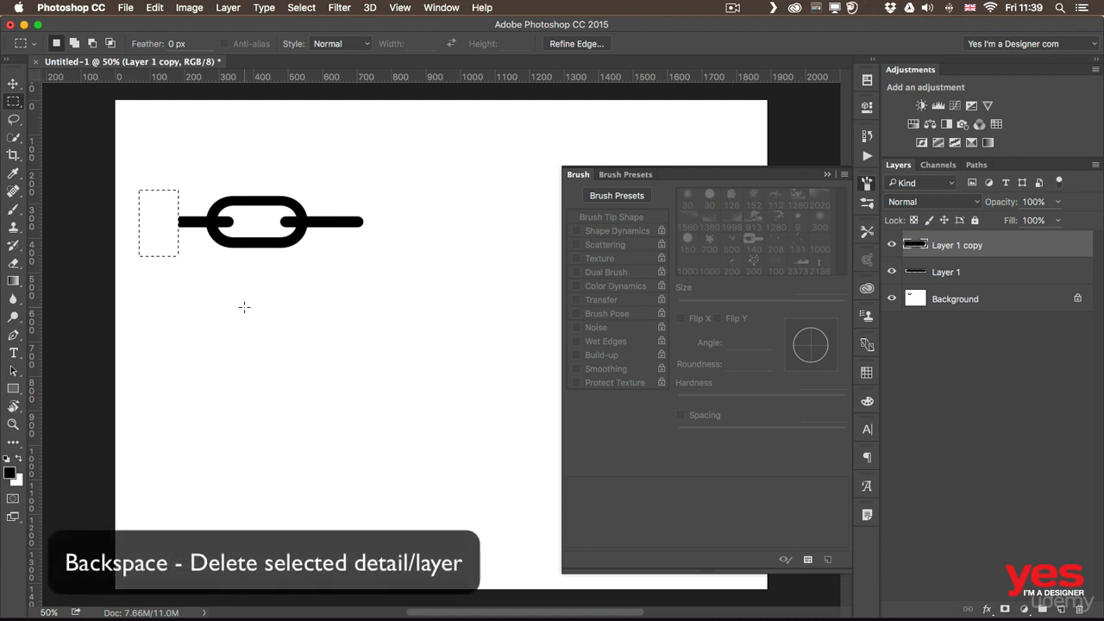
click(244, 307)
- Cut off the outer rounded end of the right bar on Layer 1 with a rectangular selection, and deselect
click(944, 274)
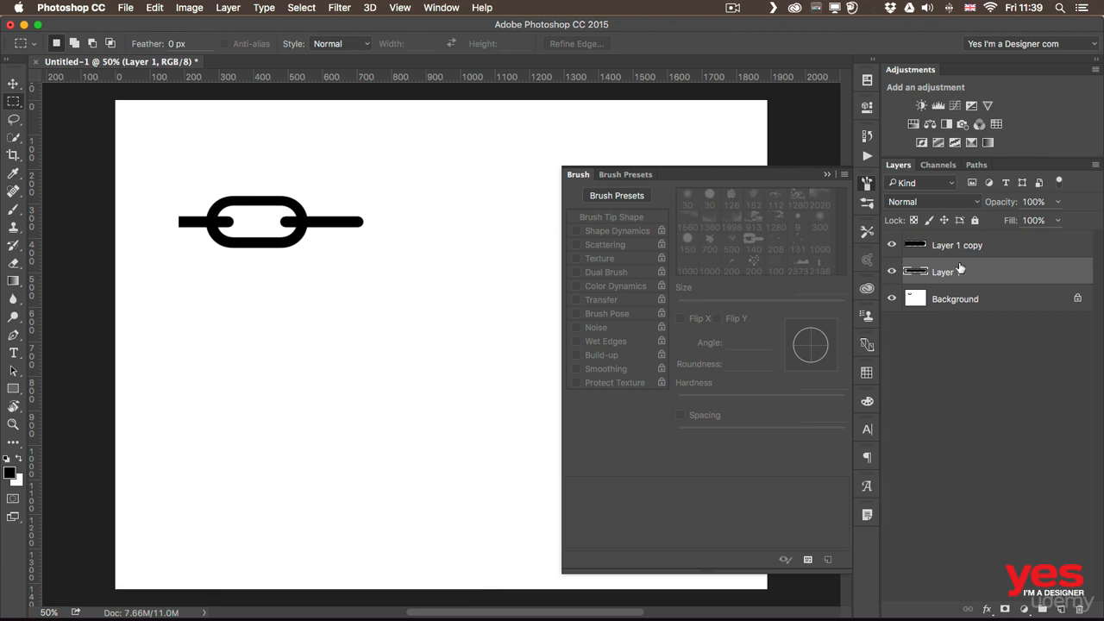
drag(388, 193, 330, 253)
key(Delete)
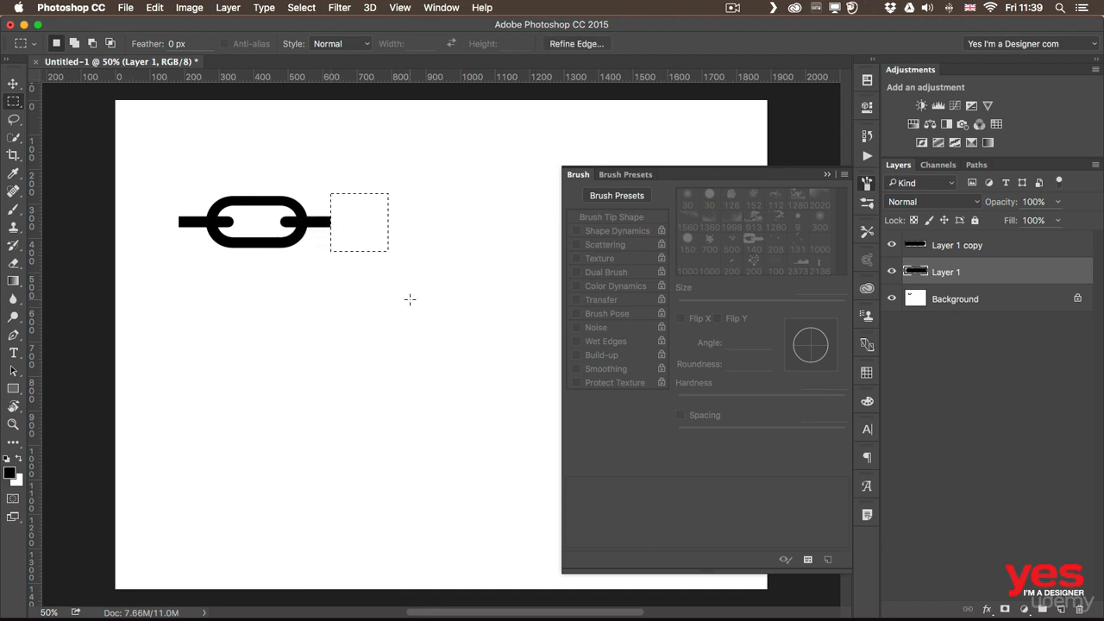
key(super+d)
- Flatten the image so the link and both bars share the Background layer
key(v)
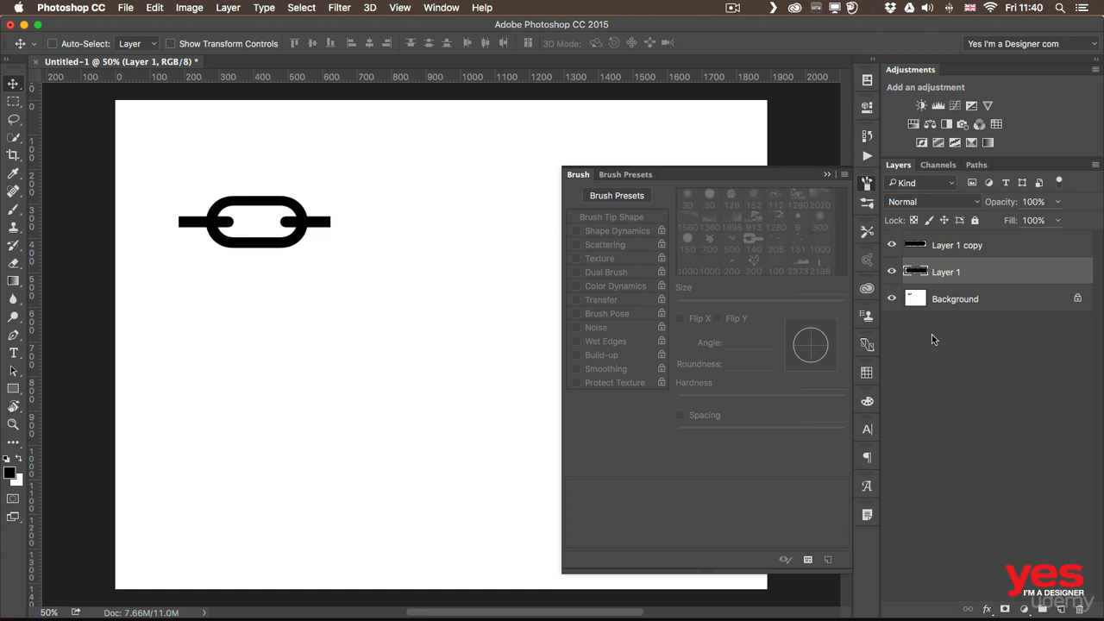
click(1095, 165)
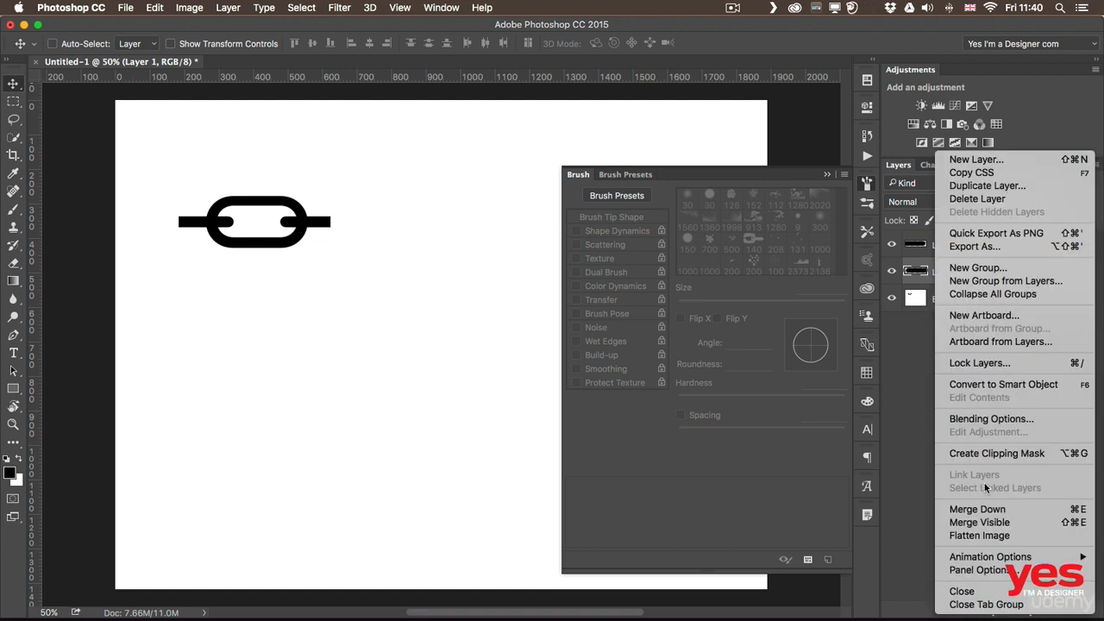
click(991, 538)
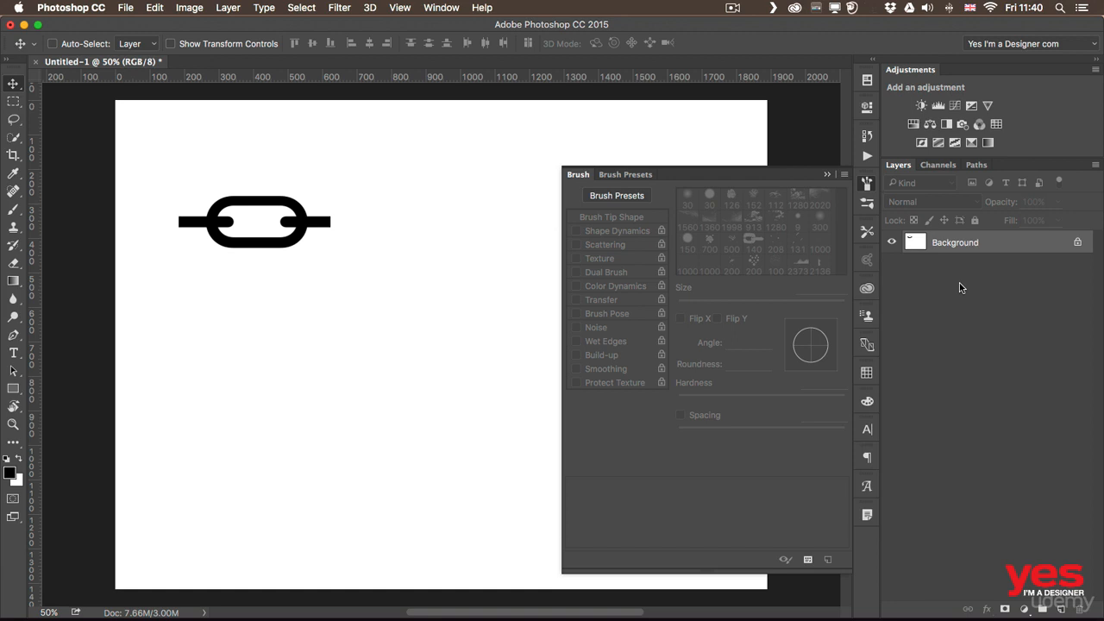
- Select the chain link tightly, ending at both bar ends, define it as a brush preset named "Round Chain brush", and deselect
key(m)
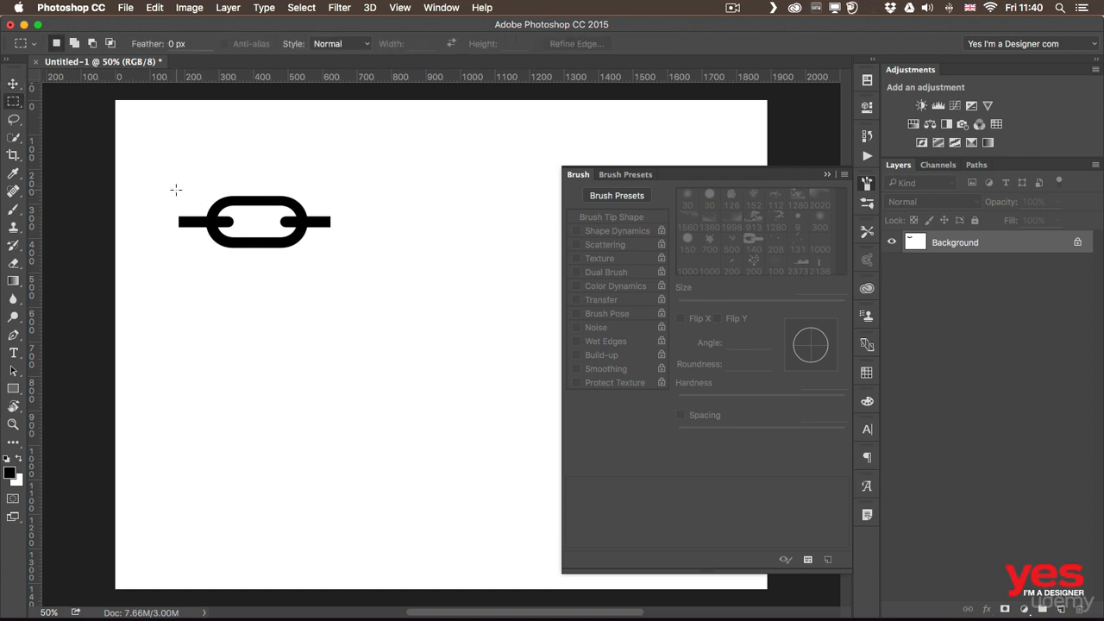
drag(176, 189, 330, 250)
click(148, 8)
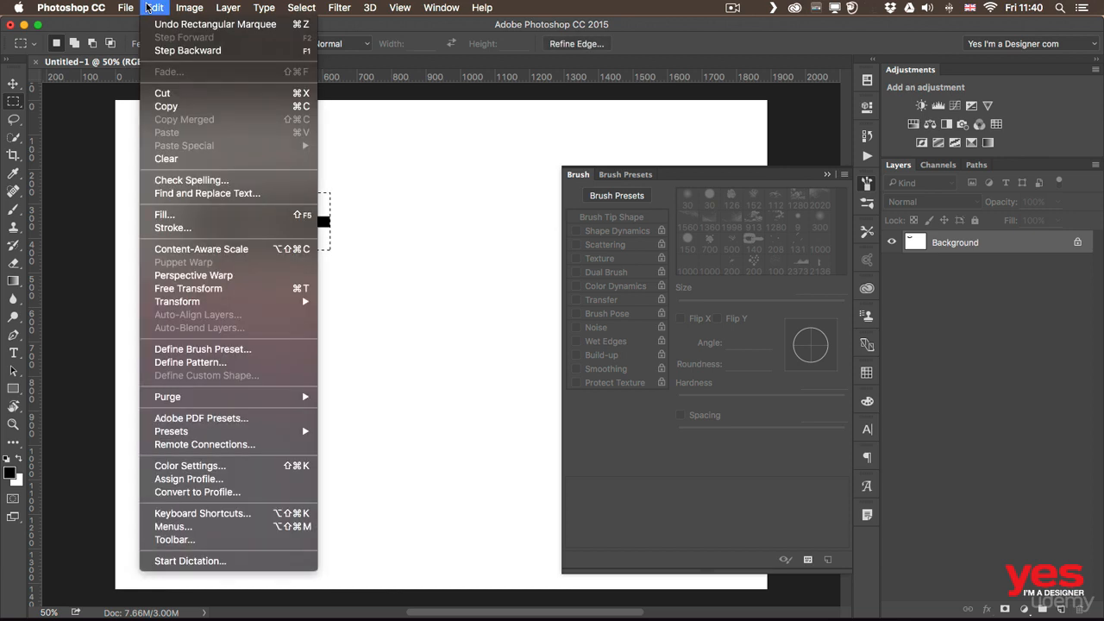
click(250, 352)
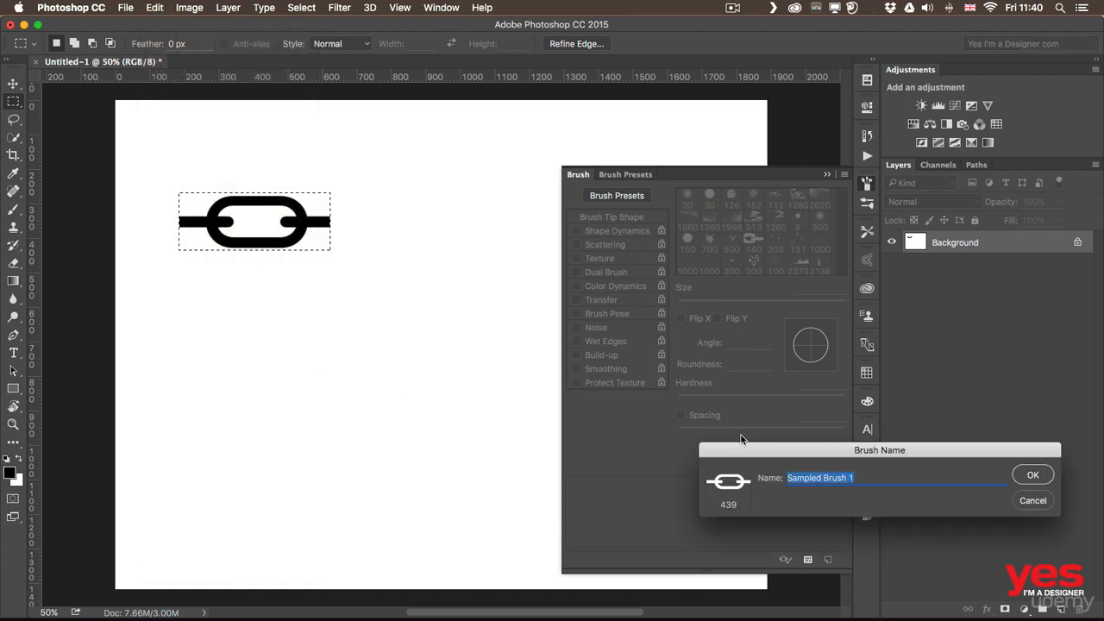
mouse_move(724, 448)
mouse_down()
mouse_move(288, 173)
mouse_move(242, 169)
mouse_up()
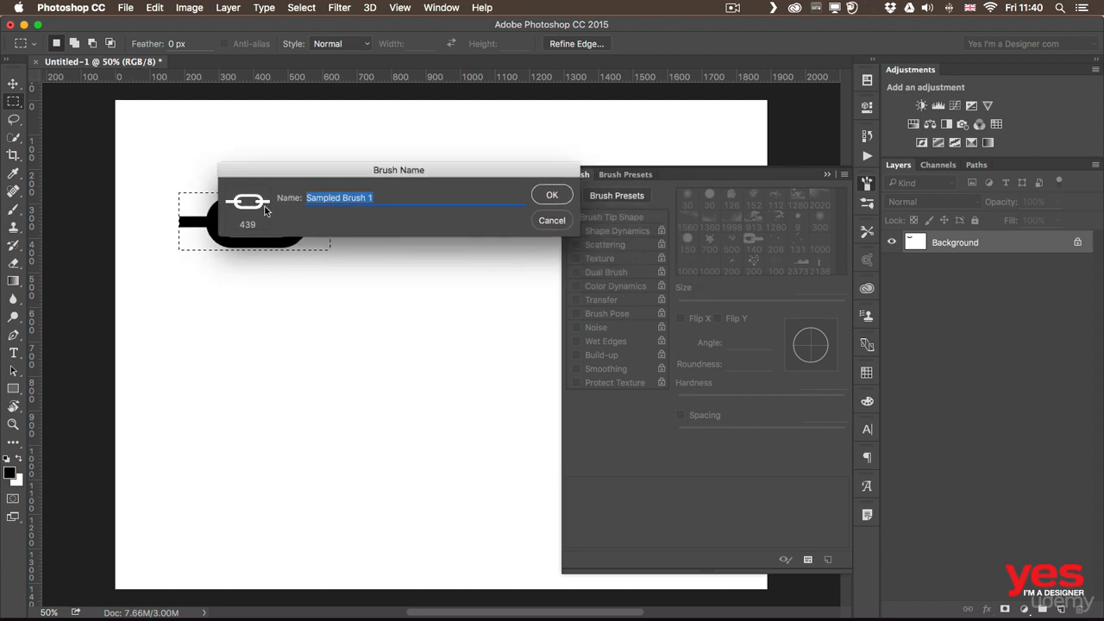
text(Round Chai)
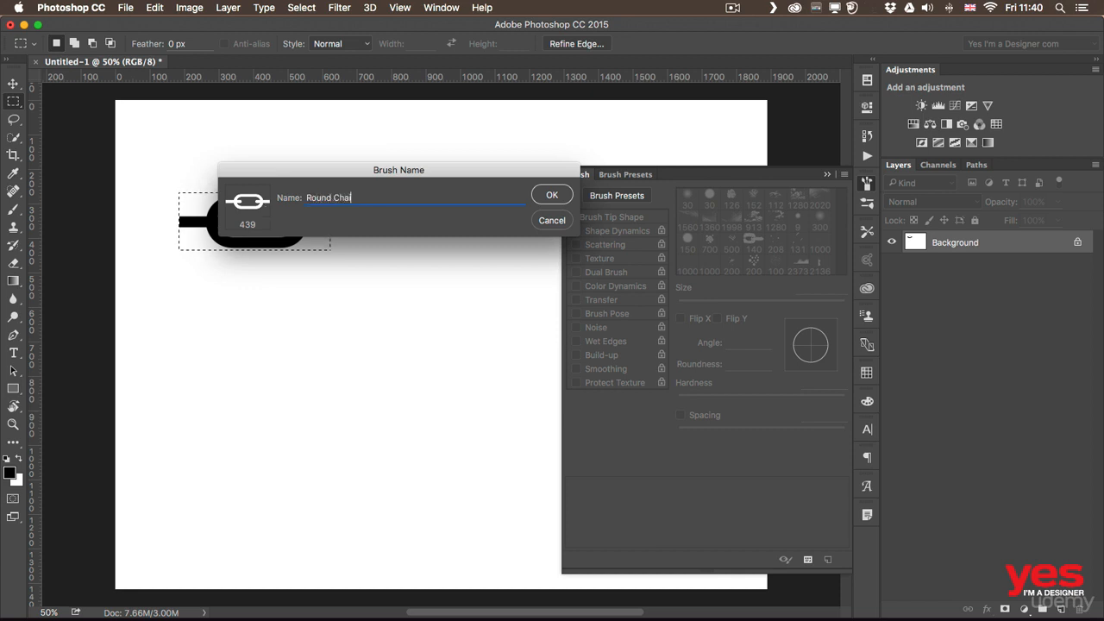
text(n brush)
click(549, 196)
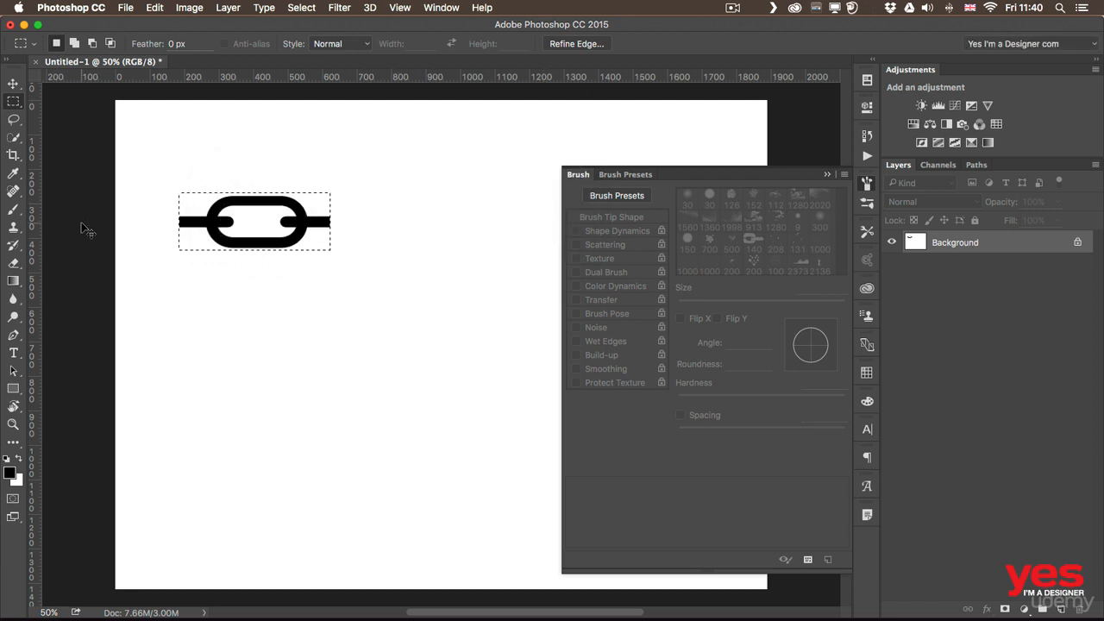
click(301, 7)
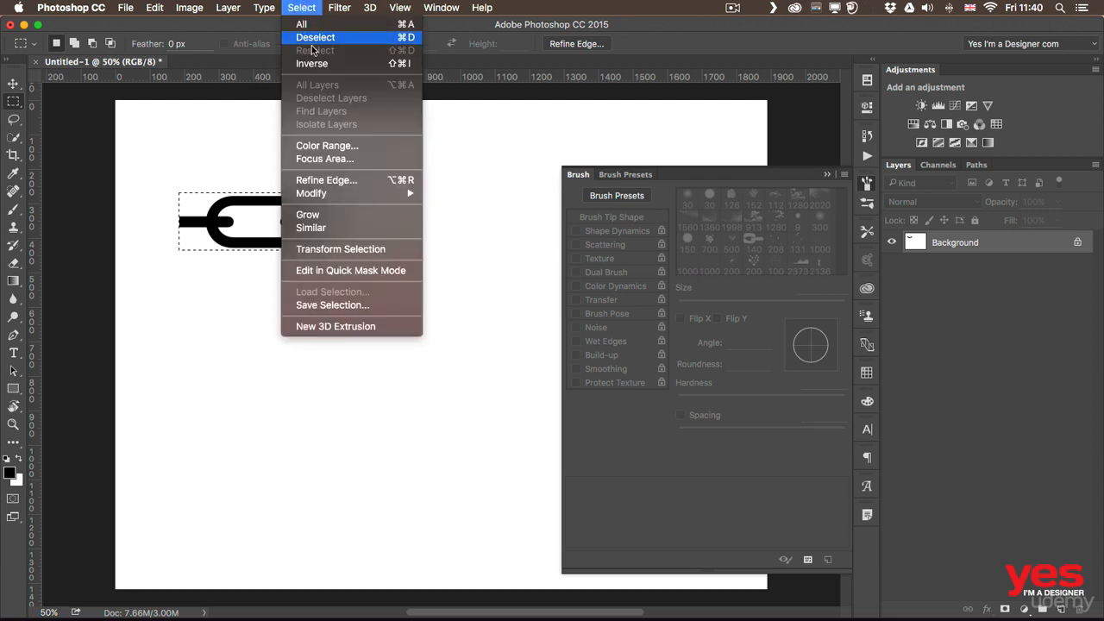
click(316, 38)
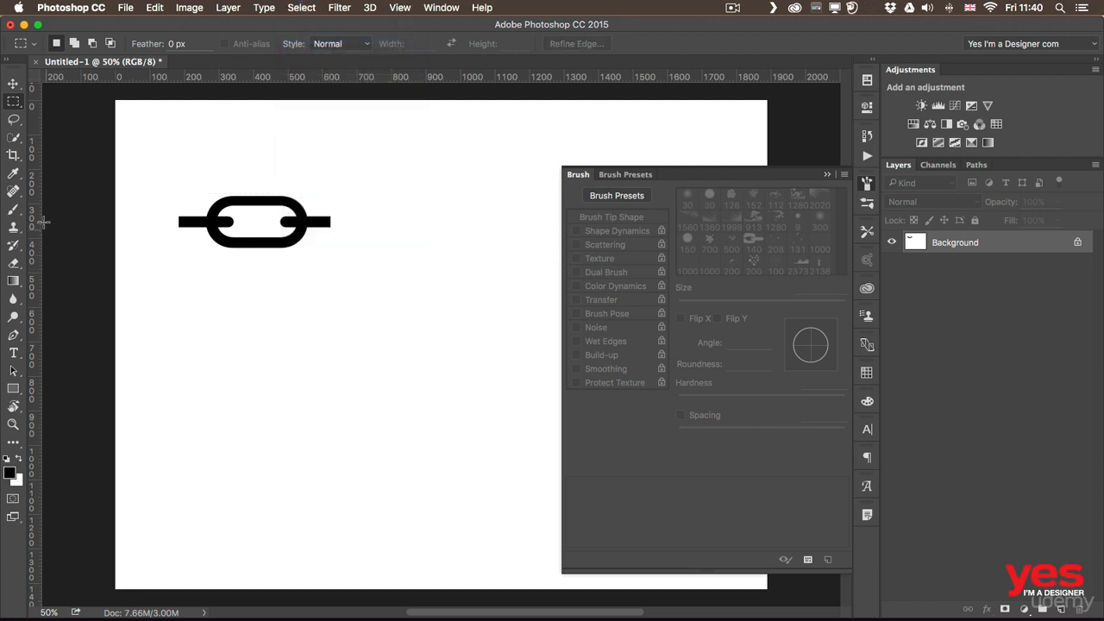
- Try a diagonal stroke with the new chain brush at 439 px and 10% spacing, and undo it
click(13, 208)
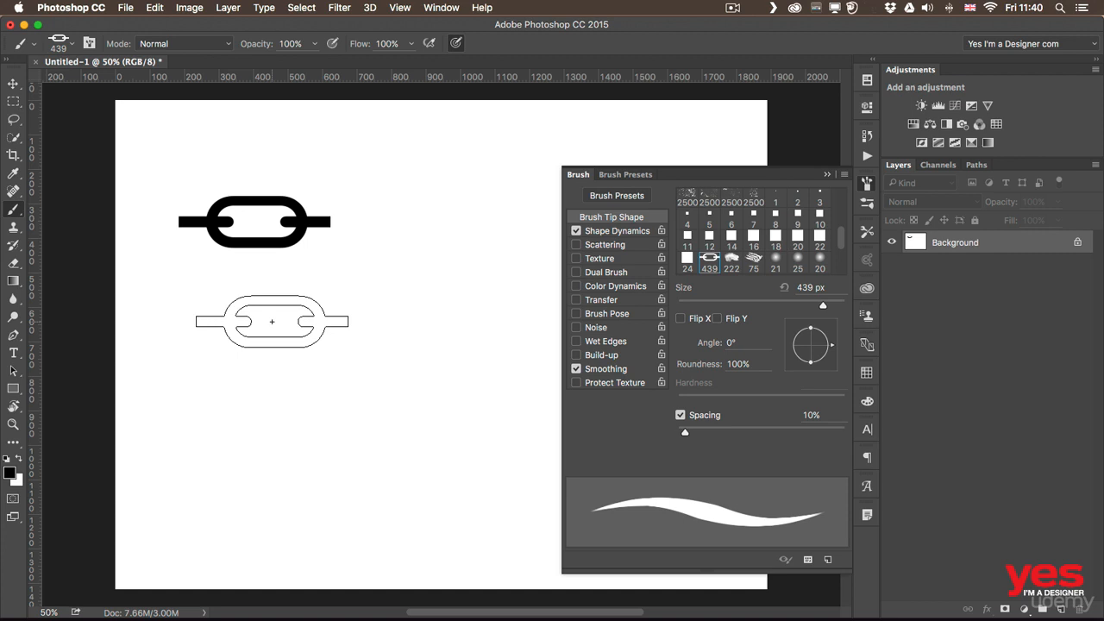
mouse_move(271, 321)
mouse_down()
mouse_move(349, 366)
mouse_move(410, 372)
mouse_up()
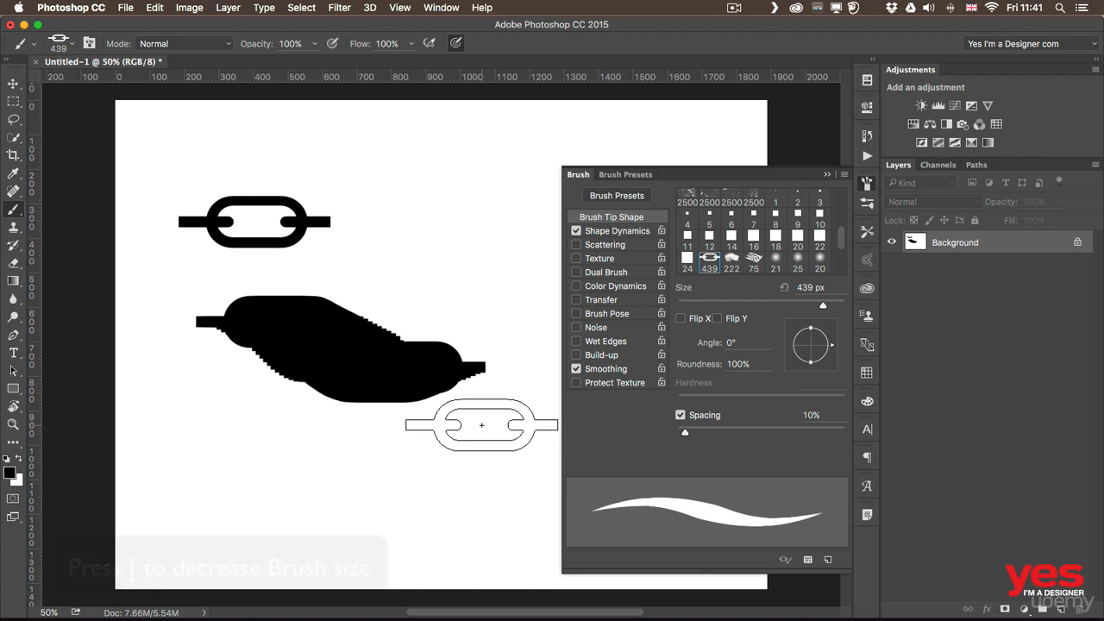
key(super+z)
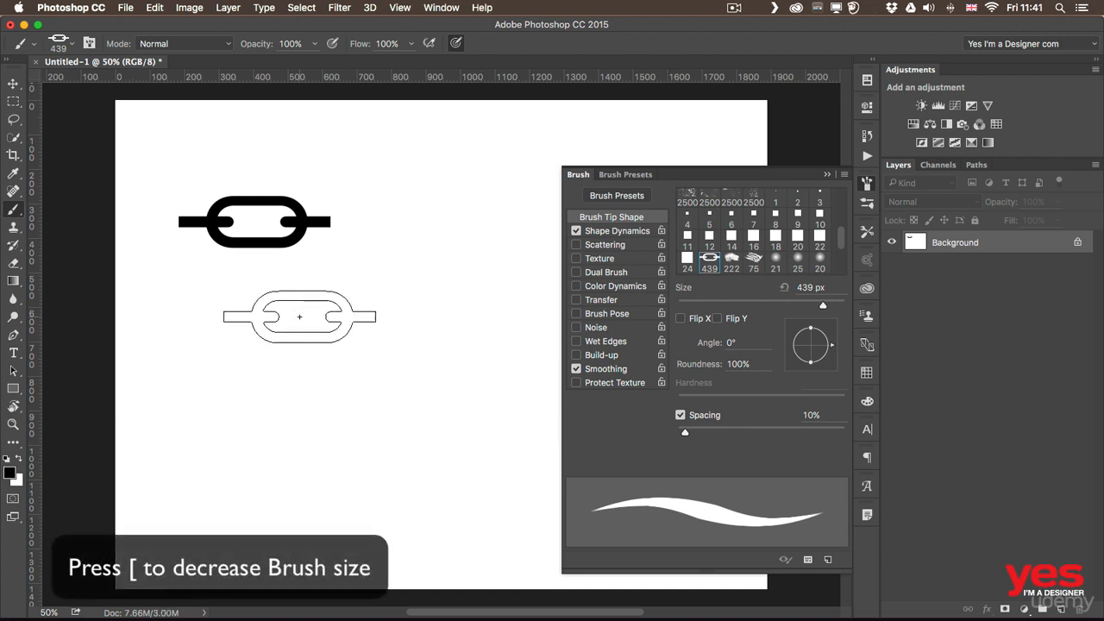
- Set the chain brush to 125 px with 231% spacing, and paint two wavy test chains below the large link
key(bracketleft)
key(bracketleft)
key(bracketleft)
key(bracketleft)
key(bracketleft)
key(bracketleft)
key(bracketleft)
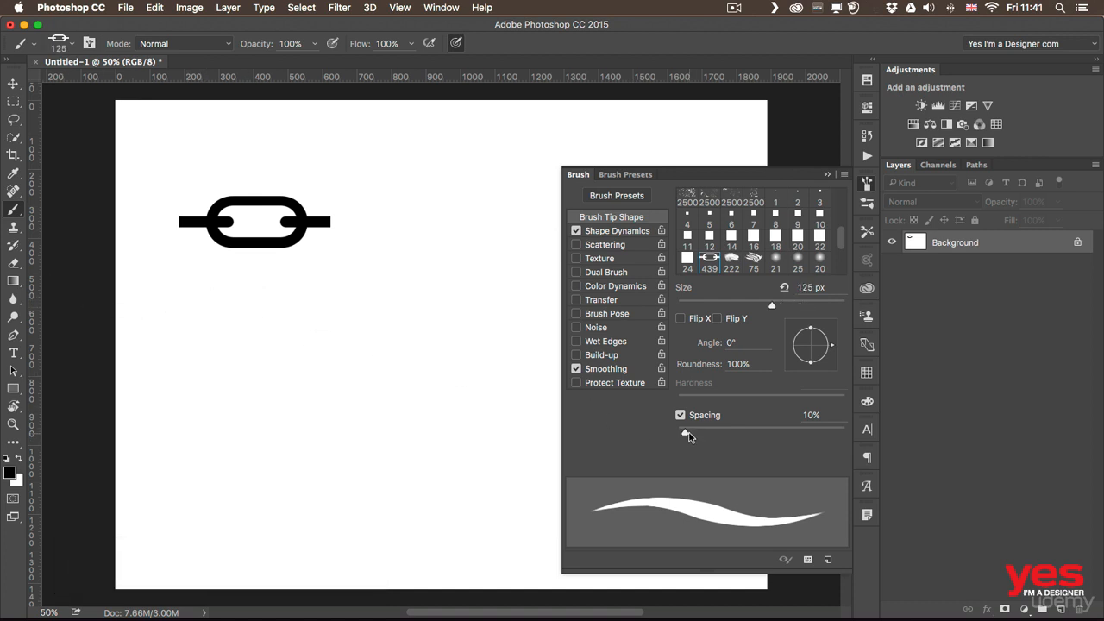
drag(689, 434, 806, 439)
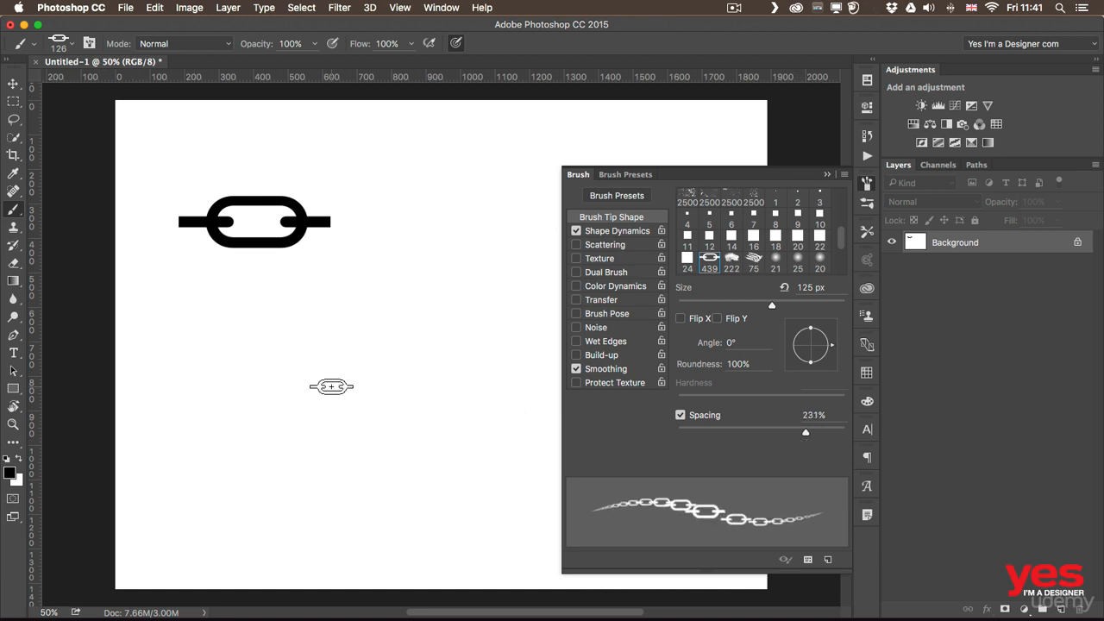
mouse_move(200, 301)
mouse_down()
mouse_move(354, 314)
mouse_move(464, 297)
mouse_up()
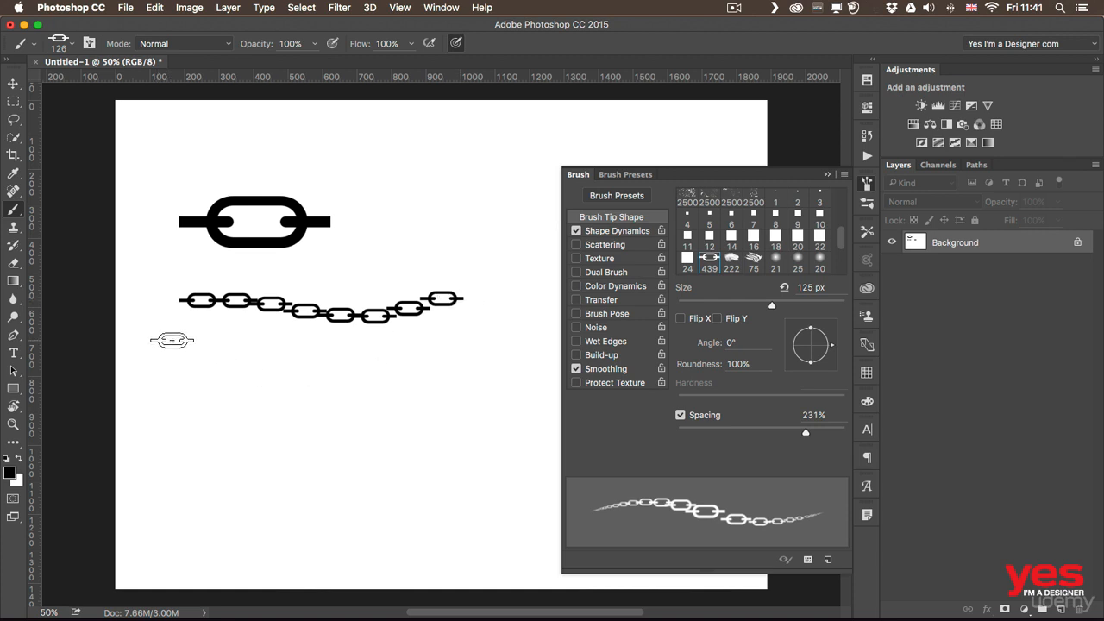
mouse_move(176, 332)
mouse_down()
mouse_move(213, 333)
mouse_move(397, 393)
mouse_move(426, 386)
mouse_up()
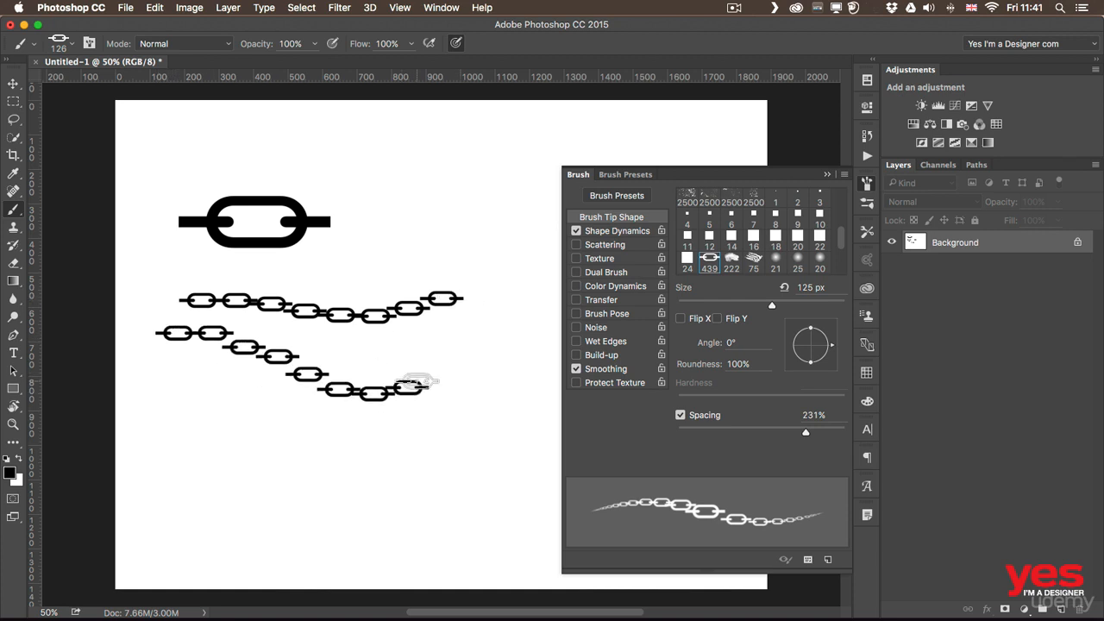
- Raise the spacing to 239% and paint a straight, slightly sloping chain below the others and a horizontal one above the large link
drag(804, 432, 807, 434)
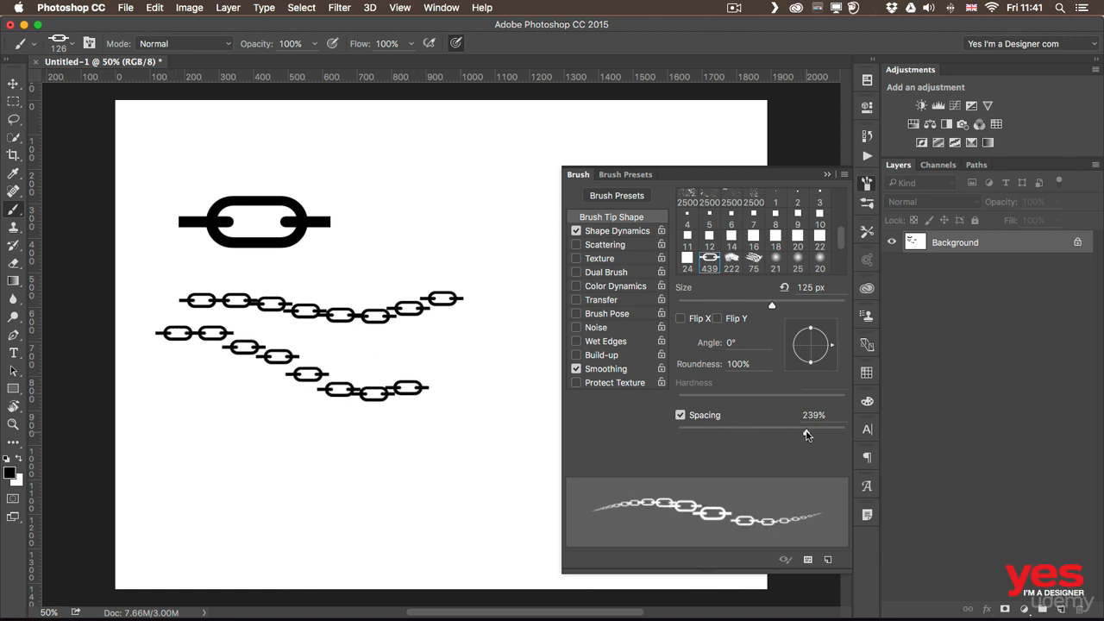
click(190, 413)
shift+click(443, 426)
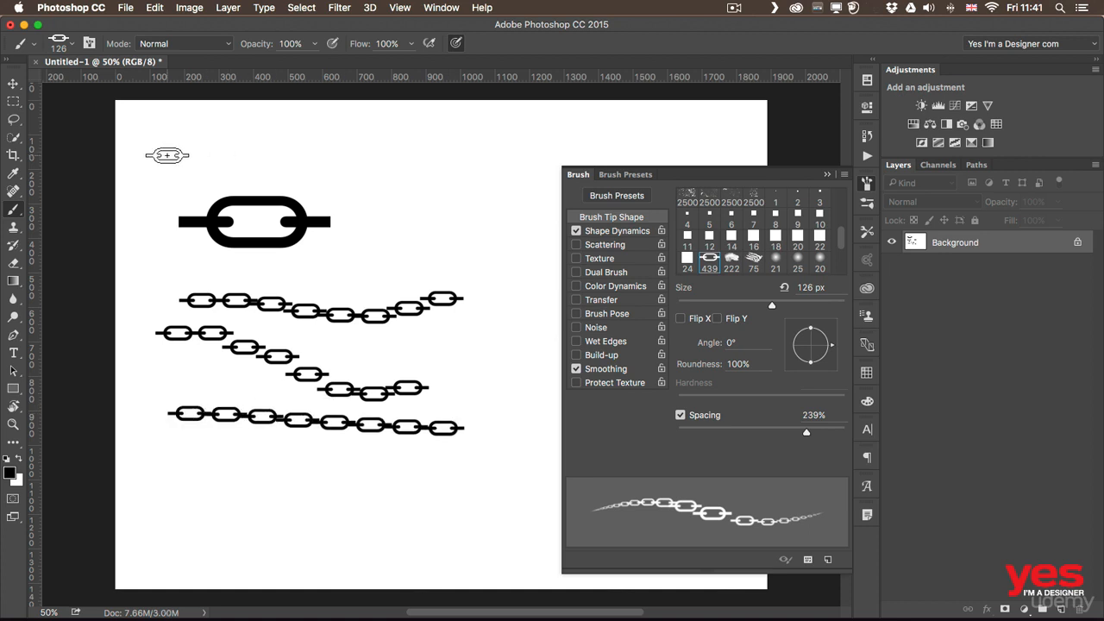
drag(167, 155, 497, 163)
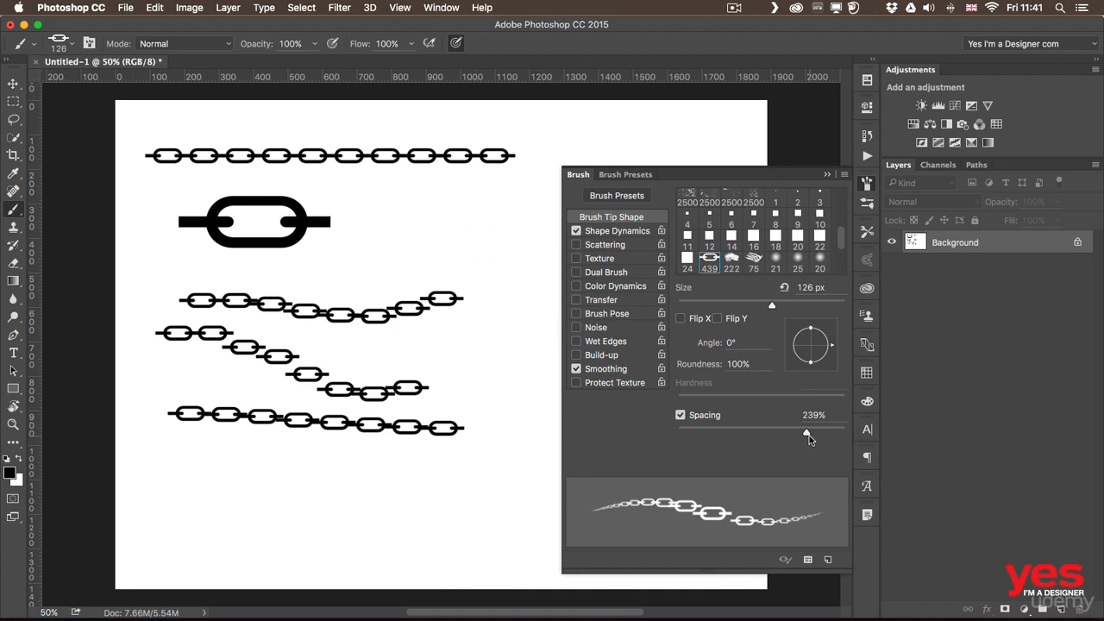
- Test spacings of 288% and 264% with a short horizontal chain each, stacked above the long horizontal chain
drag(808, 438, 810, 437)
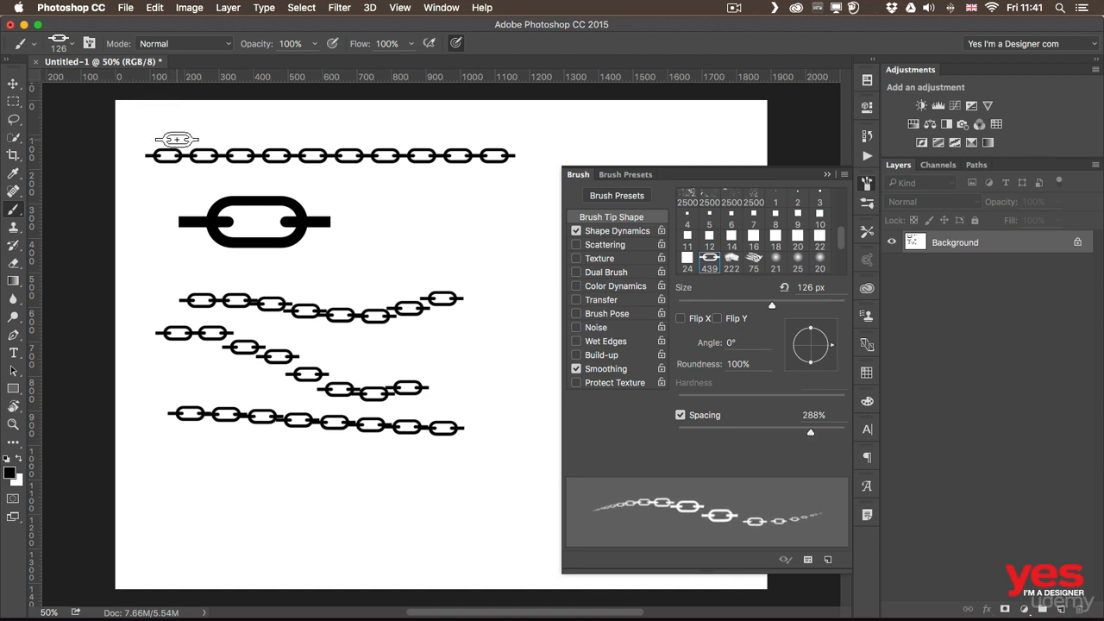
drag(168, 131, 359, 135)
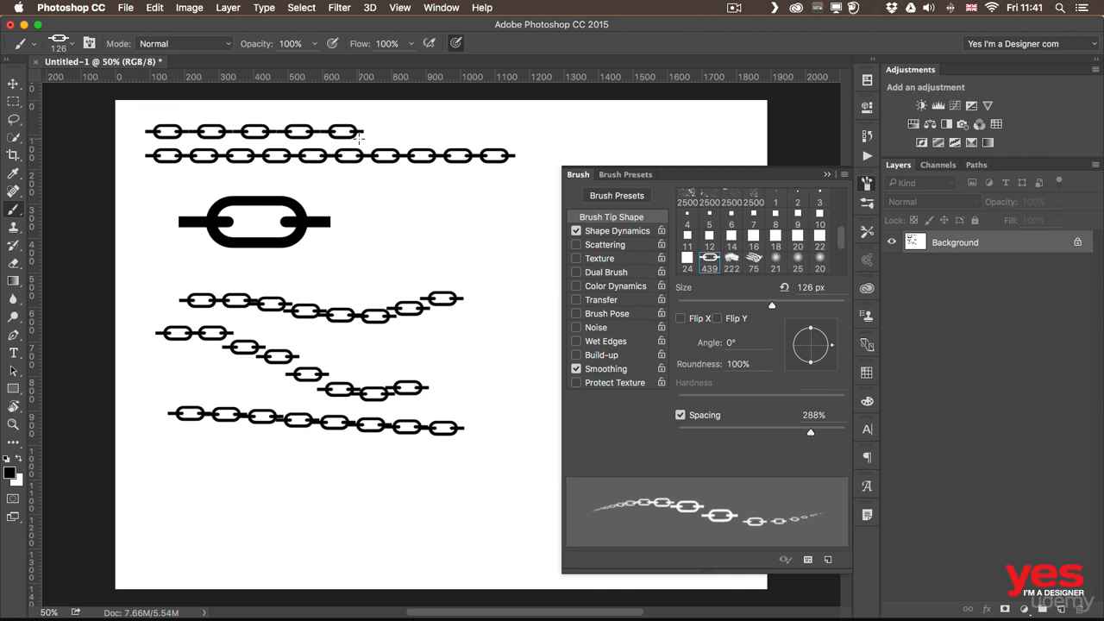
drag(810, 434, 808, 434)
drag(167, 112, 352, 112)
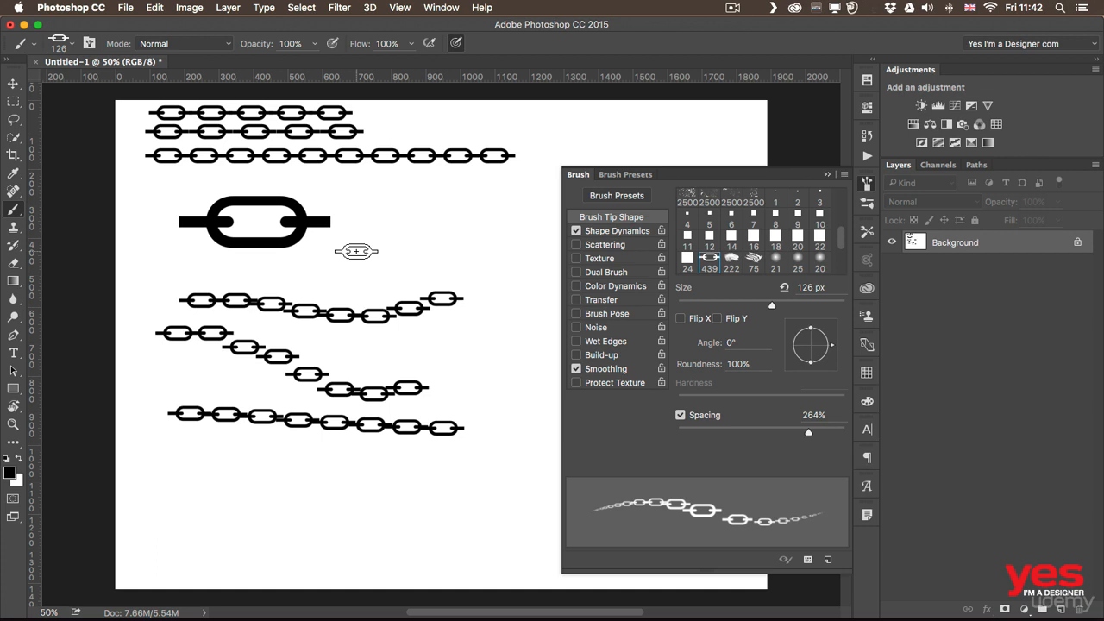
- Set the Shape Dynamics angle control to Direction and paint a long winding chain at 45 px around the existing chains
click(635, 232)
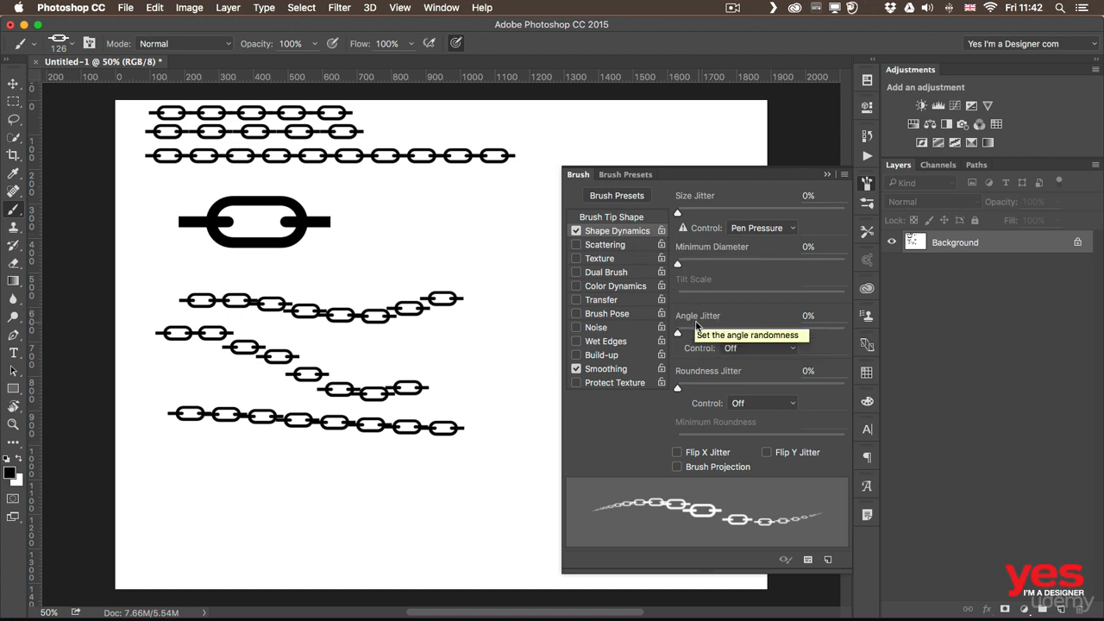
click(737, 349)
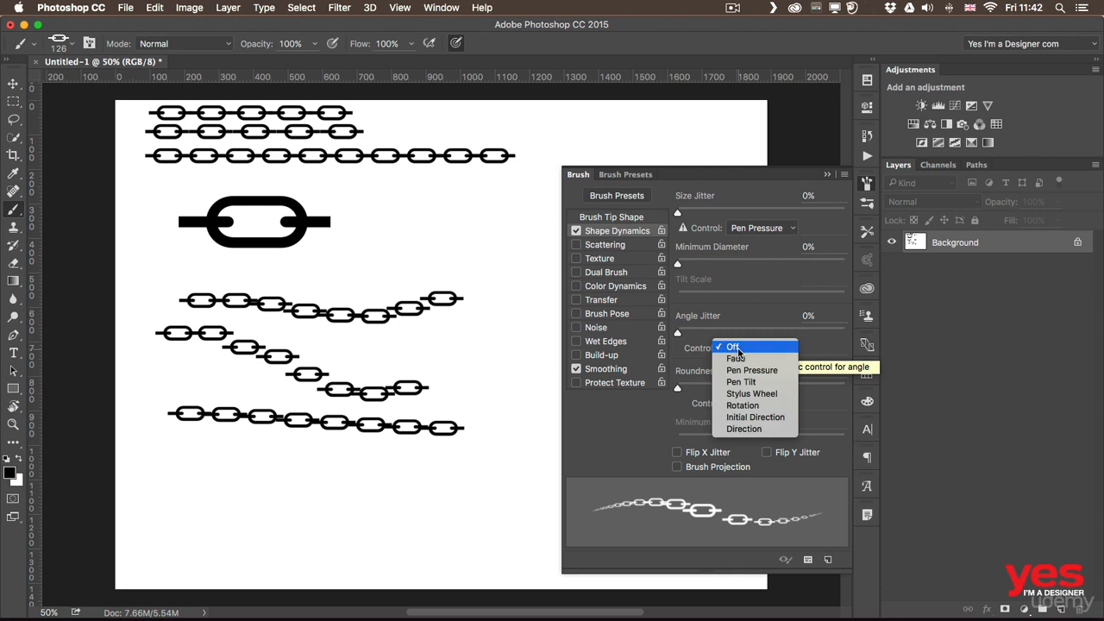
click(743, 428)
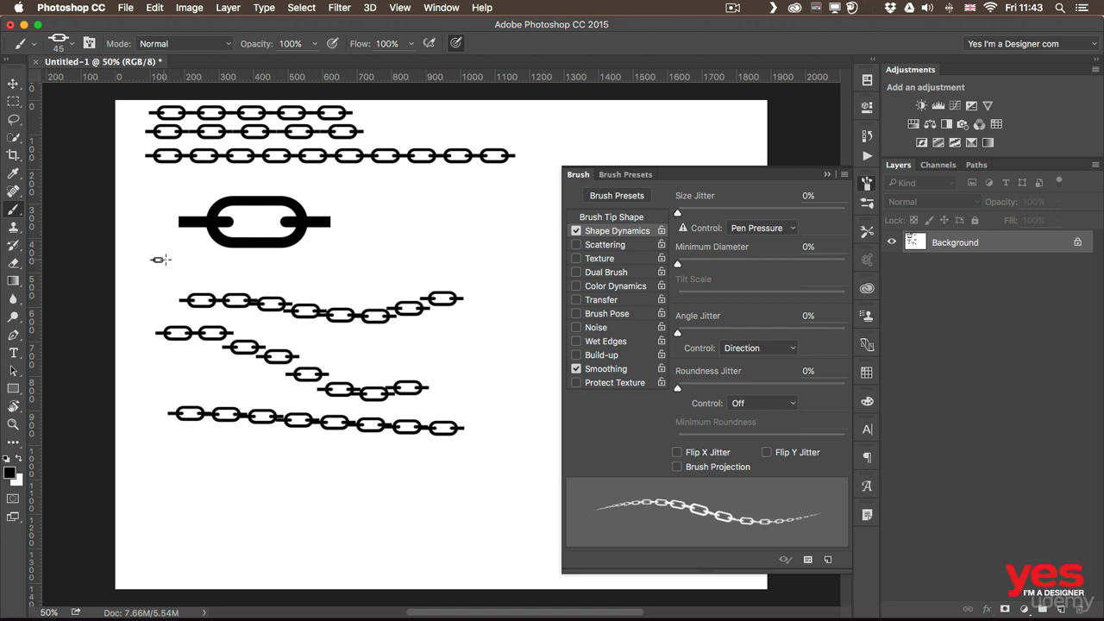
mouse_move(160, 258)
mouse_down()
mouse_move(256, 273)
mouse_move(313, 251)
mouse_move(366, 268)
mouse_move(409, 253)
mouse_move(432, 201)
mouse_move(472, 190)
mouse_move(502, 214)
mouse_move(495, 275)
mouse_move(528, 299)
mouse_move(535, 328)
mouse_move(506, 374)
mouse_move(517, 435)
mouse_up()
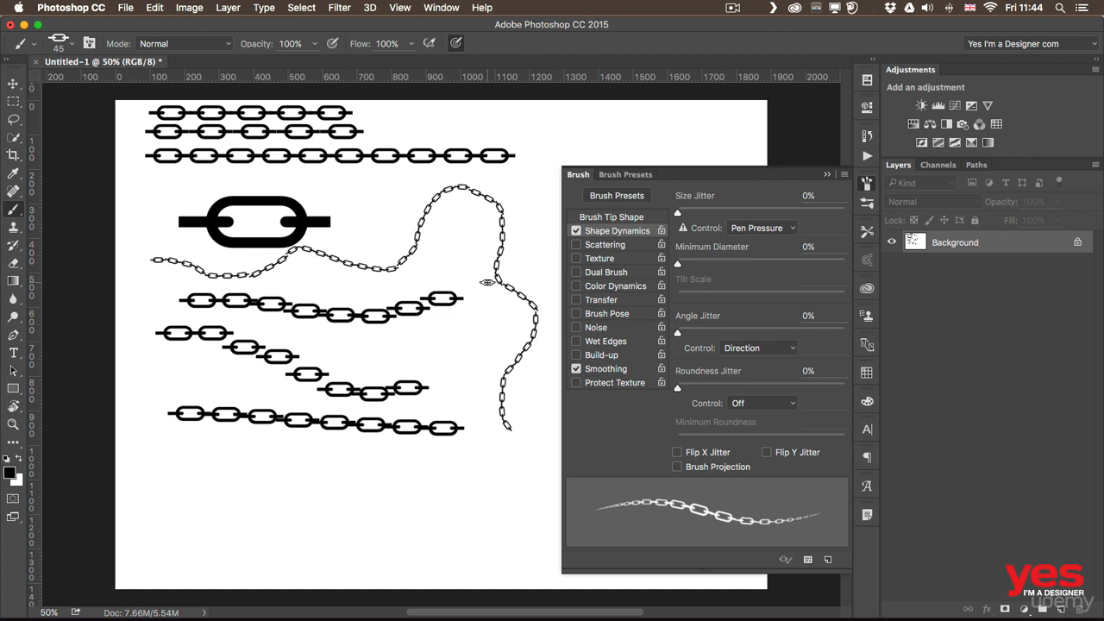
- Reduce the chain brush to 30 px, paint a wavy chain below the others and inspect it at 100%
key(bracketleft)
key(bracketleft)
key(bracketleft)
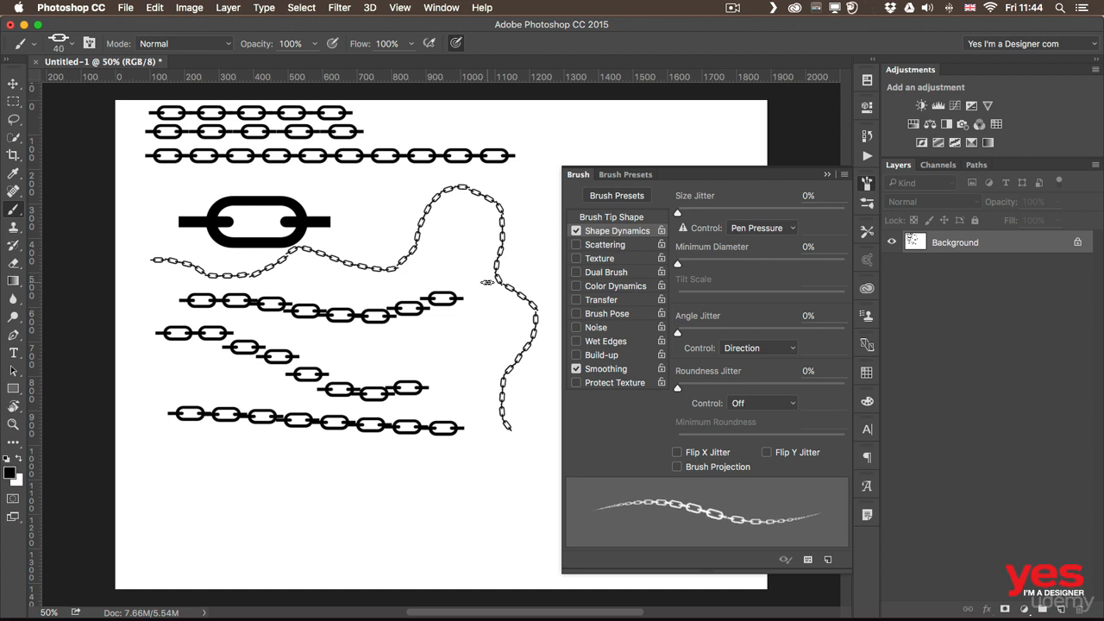
mouse_move(138, 481)
mouse_down()
mouse_move(195, 497)
mouse_move(247, 462)
mouse_move(323, 499)
mouse_move(432, 467)
mouse_move(461, 491)
mouse_up()
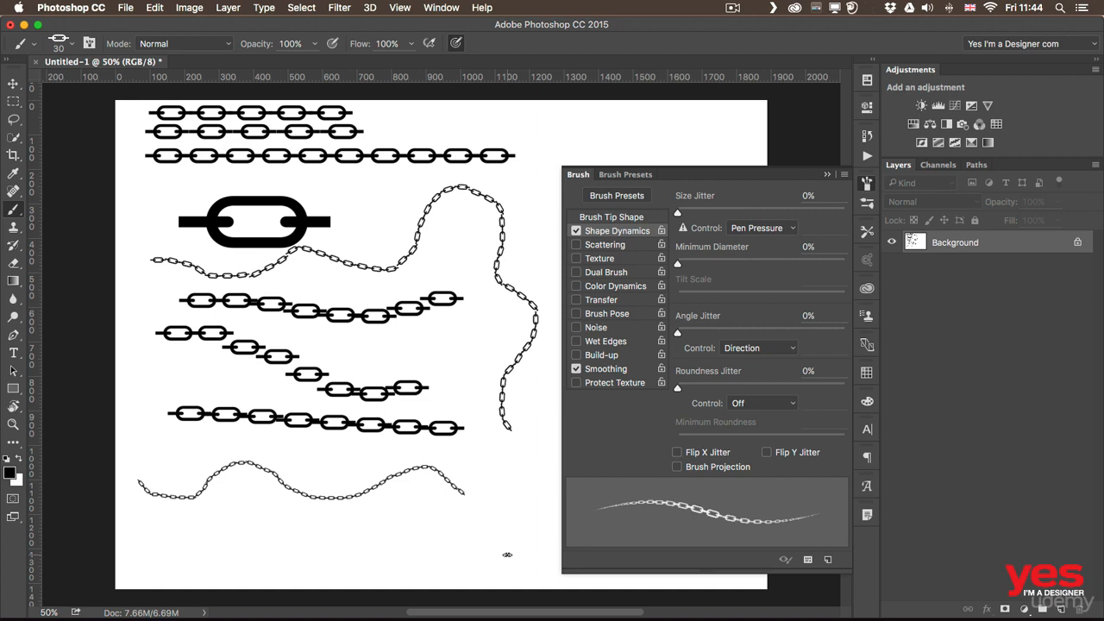
key(super+1)
scroll(301, 523, down, 5)
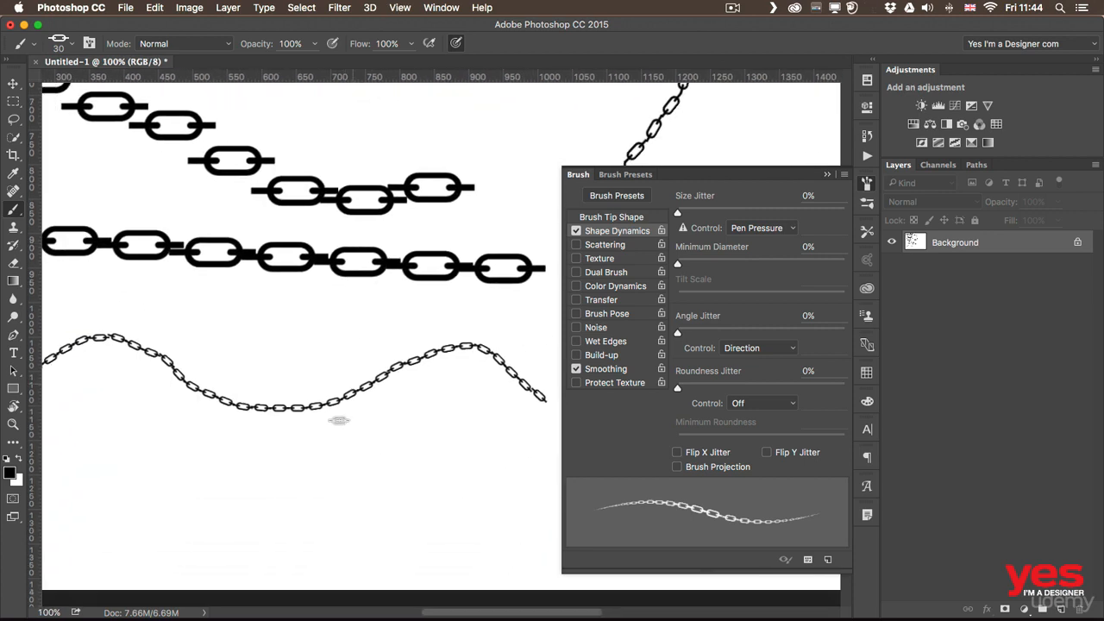
scroll(278, 457, left, 3)
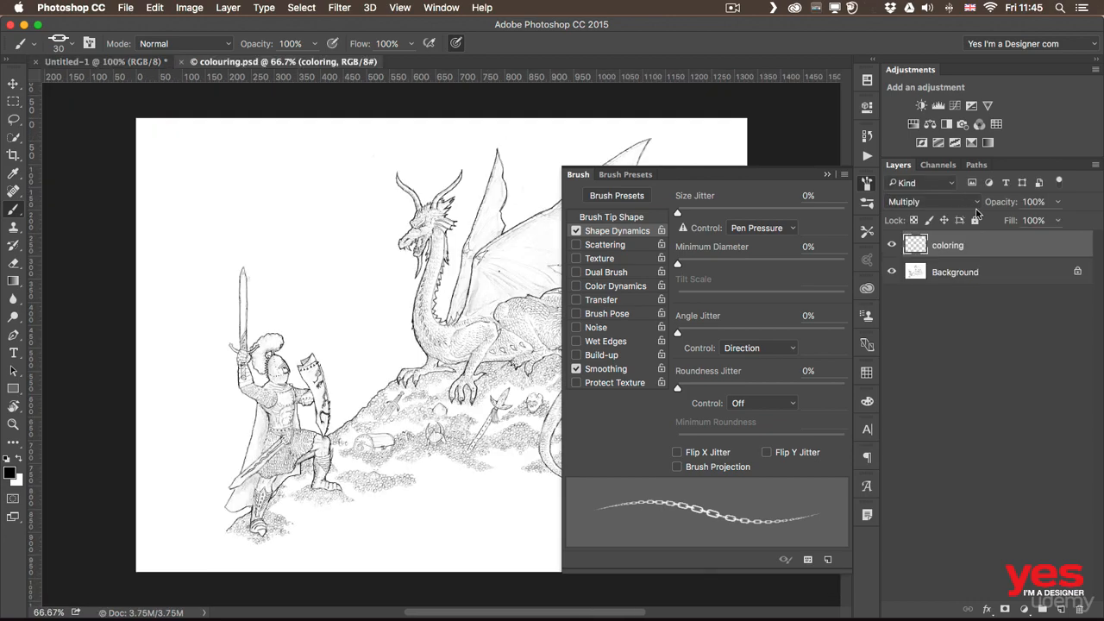
- Paint 25 px chain strokes from the dragon's front legs across the treasure mound in the colouring.psd drawing, undoing the first stroke drawn from its neck
click(866, 200)
key(super+plus)
key(super+plus)
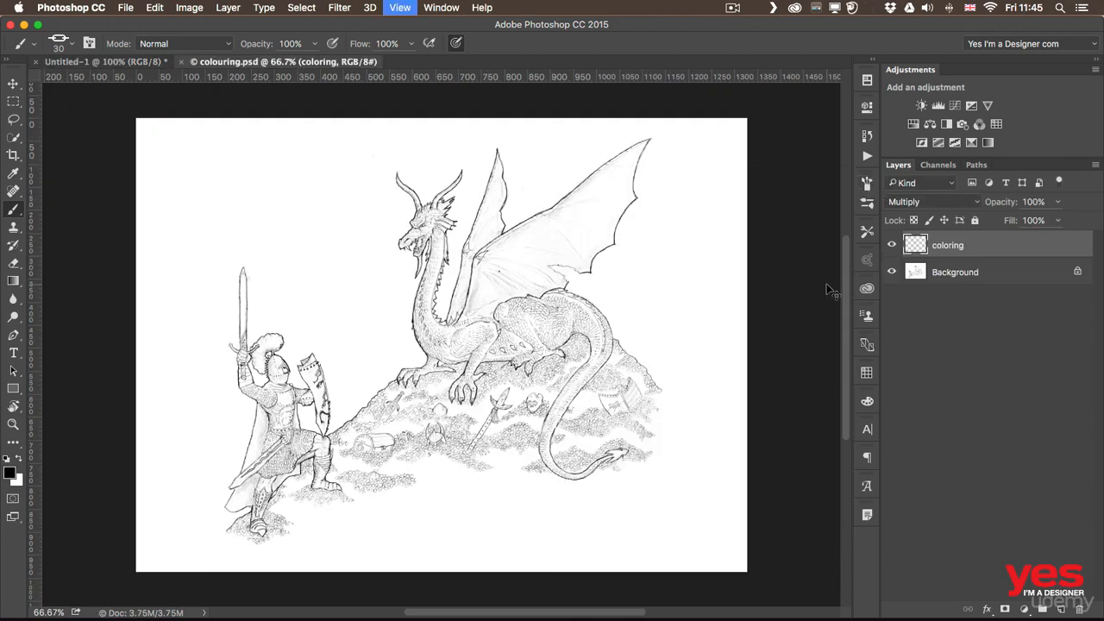
key(super+minus)
key(super+minus)
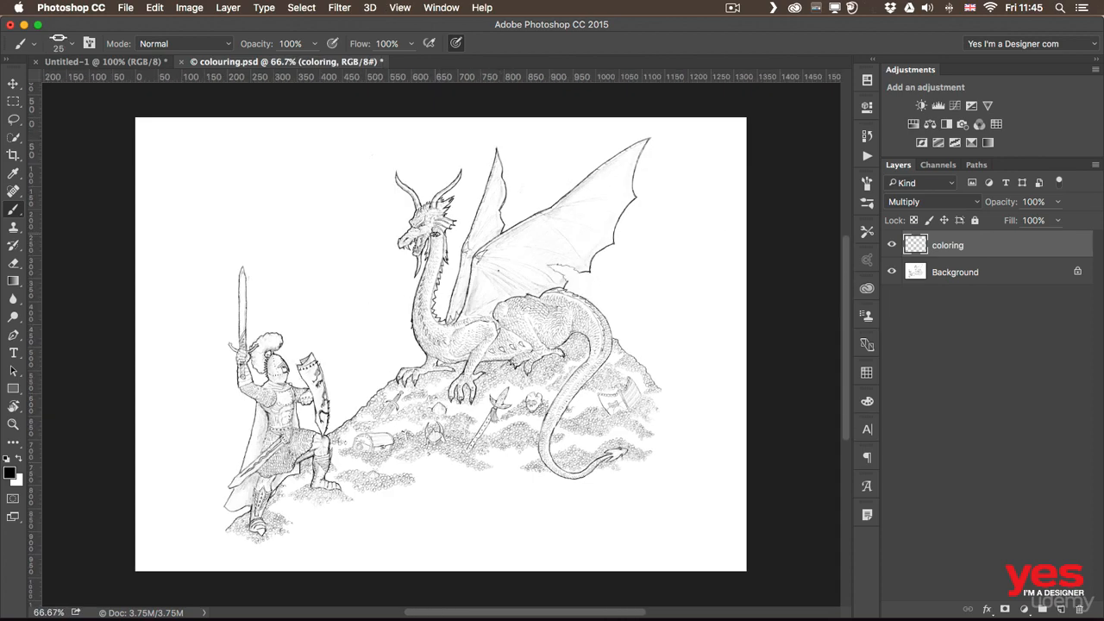
mouse_move(437, 235)
mouse_down()
mouse_move(448, 443)
mouse_move(477, 570)
mouse_up()
key(super+z)
mouse_move(461, 370)
mouse_down()
mouse_move(504, 372)
mouse_move(511, 398)
mouse_move(550, 425)
mouse_move(644, 446)
mouse_move(720, 502)
mouse_up()
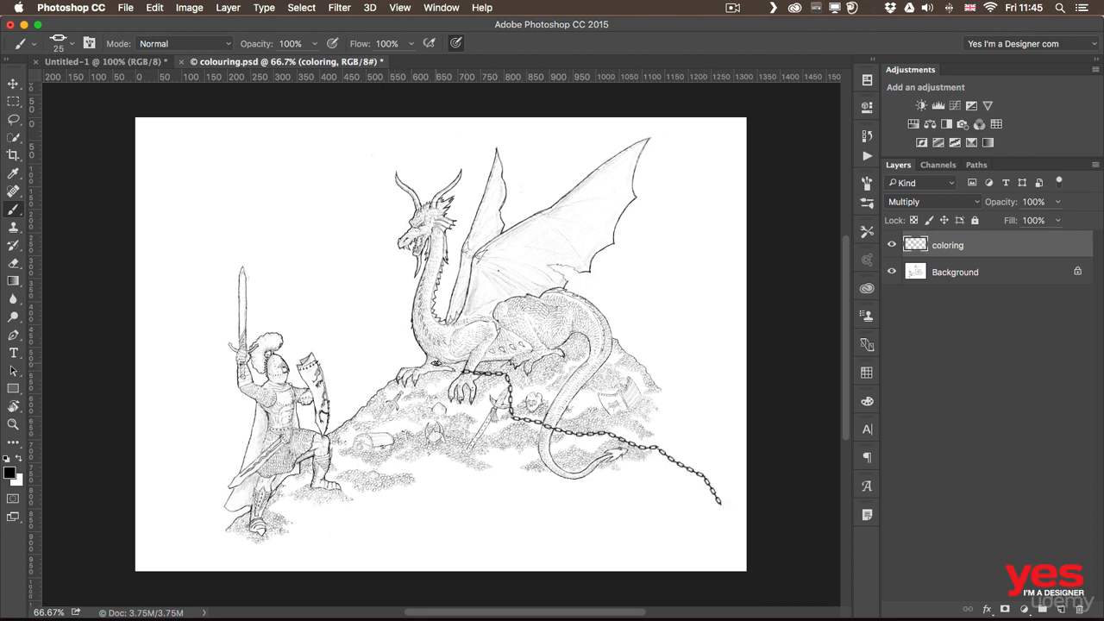
drag(423, 360, 361, 415)
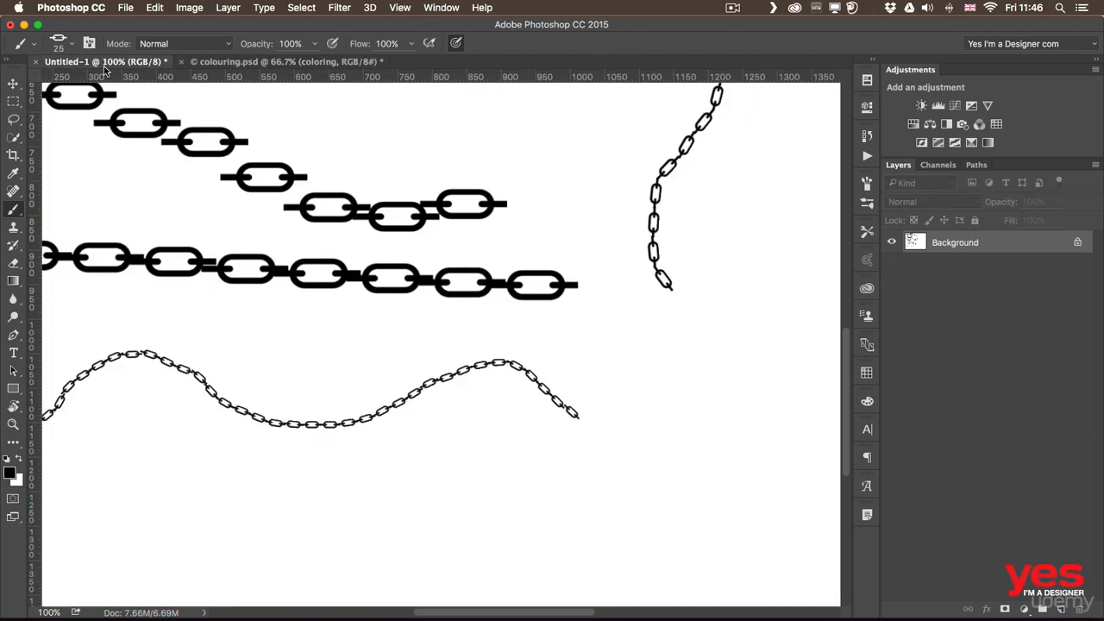
- Return to the Untitled-1 document and choose the 24 px square brush preset
click(105, 65)
scroll(227, 250, up, 5)
scroll(227, 250, left, 3)
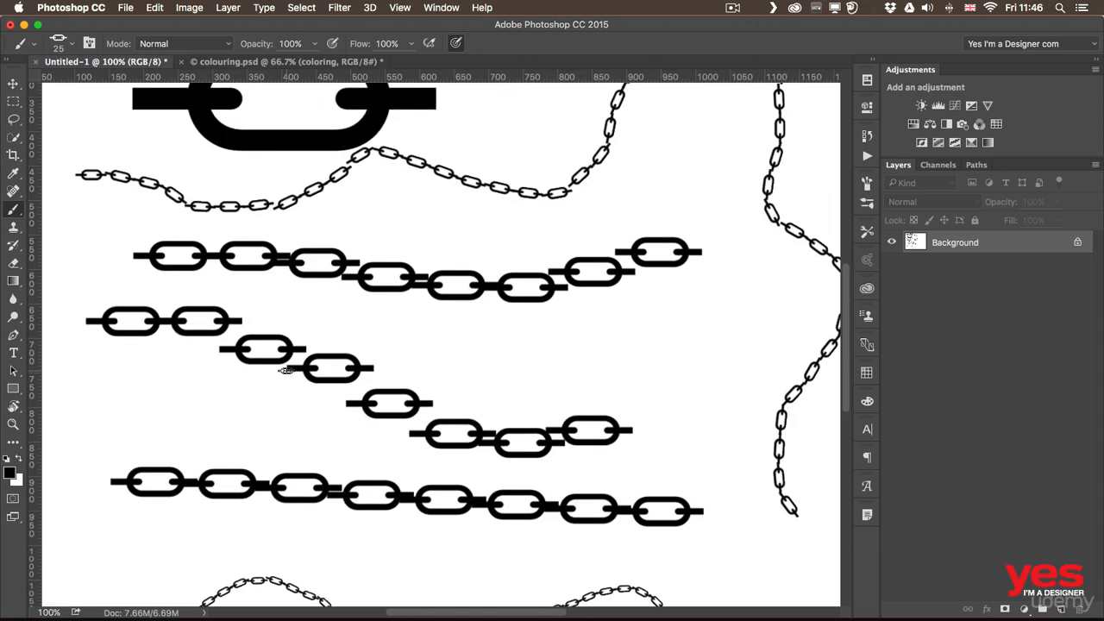
drag(394, 367, 369, 369)
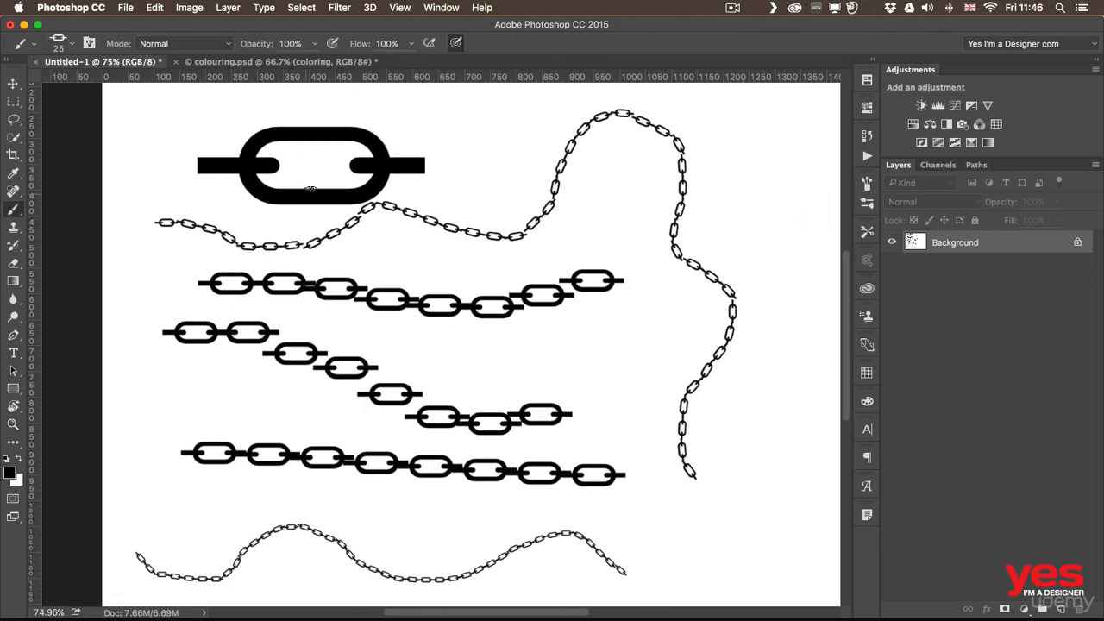
scroll(573, 298, right, 3)
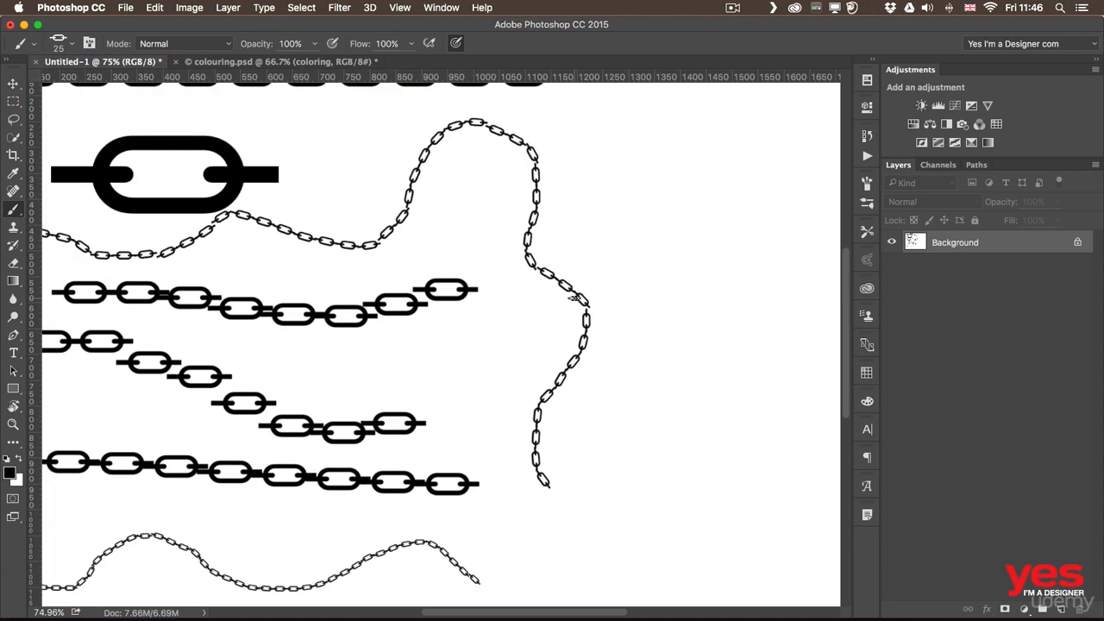
click(867, 183)
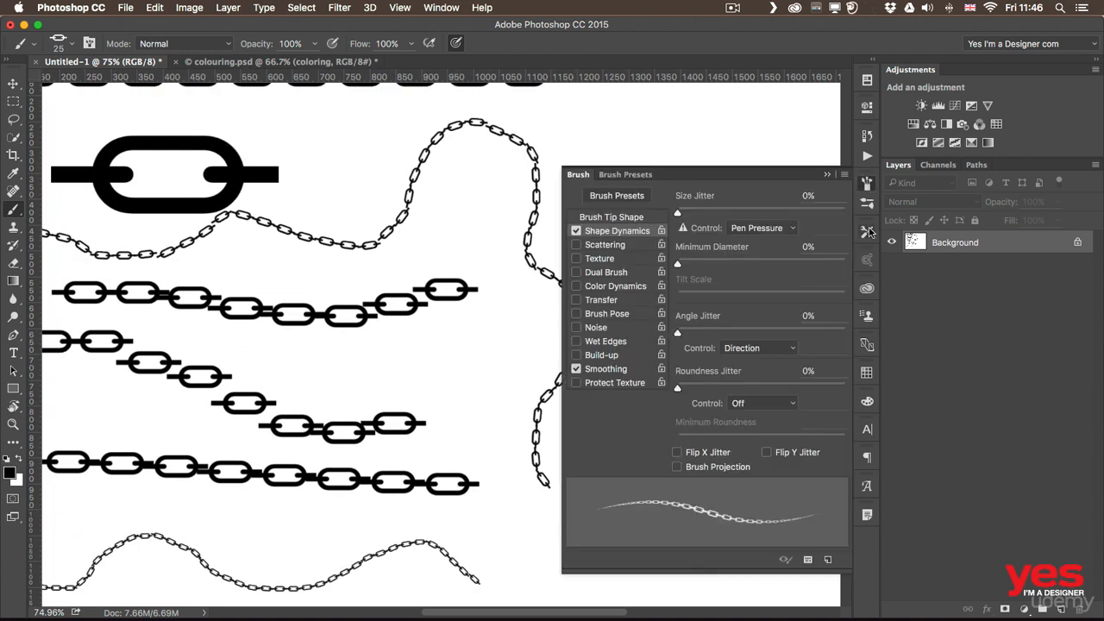
click(867, 203)
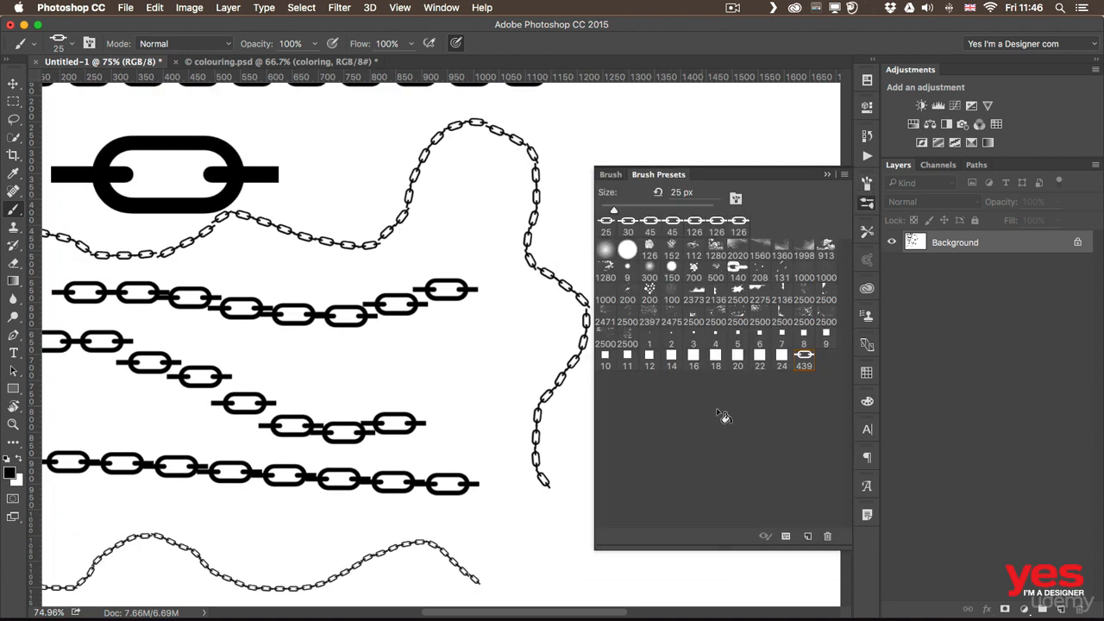
click(780, 355)
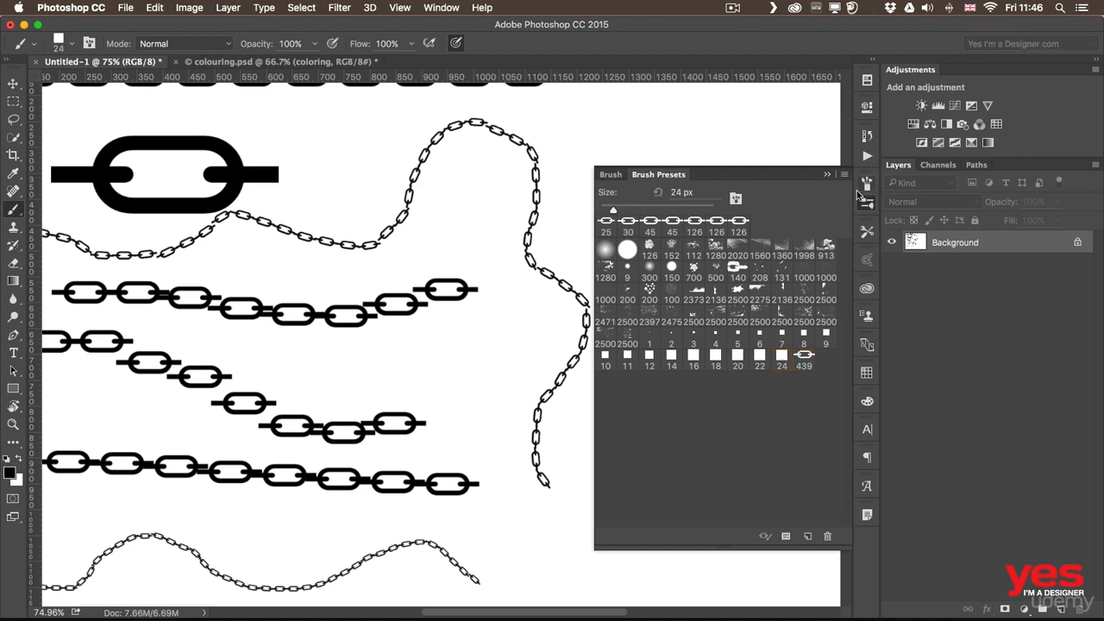
click(862, 203)
- Enlarge the square brush to 125 px and paint a solid black bar about 250 px long beside the winding chain's upper part
key(bracketright)
key(bracketright)
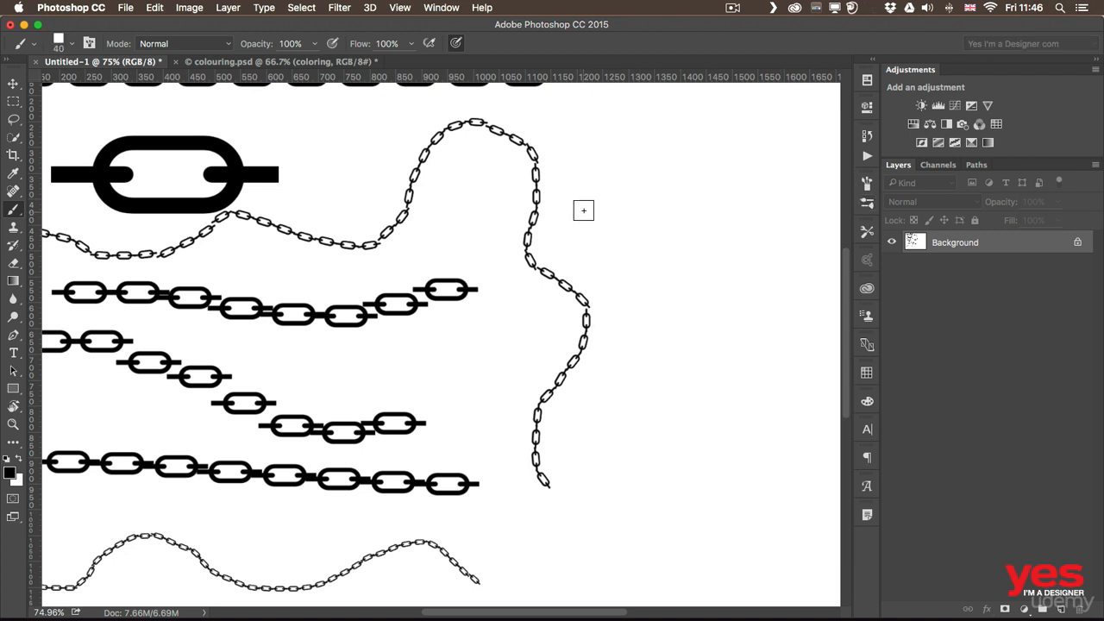
key(bracketright)
key(bracketright)
key(bracketright)
key(bracketright)
key(bracketright)
key(bracketright)
key(bracketright)
key(bracketright)
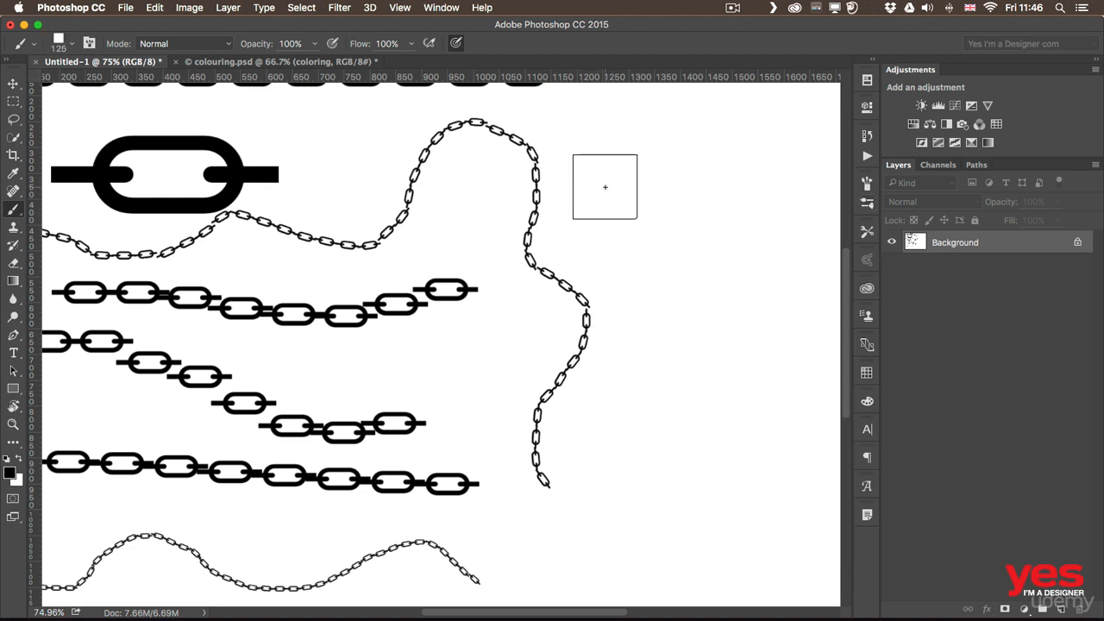
drag(605, 186, 682, 187)
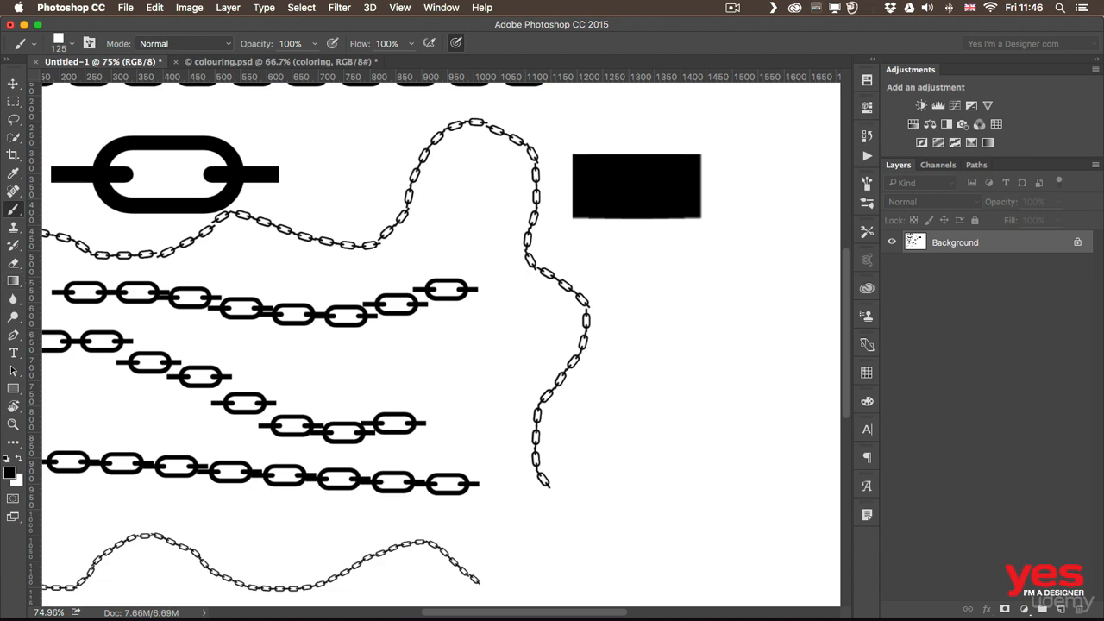
- Swap the foreground to white, reduce the square brush to 70 px and hollow out the black bar into a rectangular link
click(19, 458)
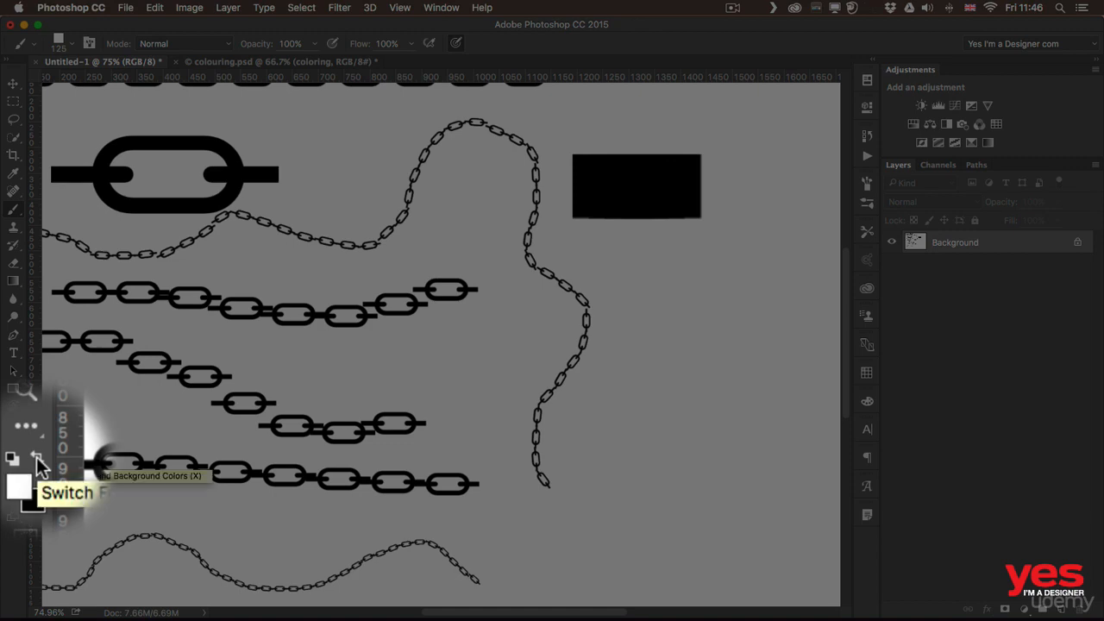
key(bracketleft)
key(bracketleft)
key(bracketleft)
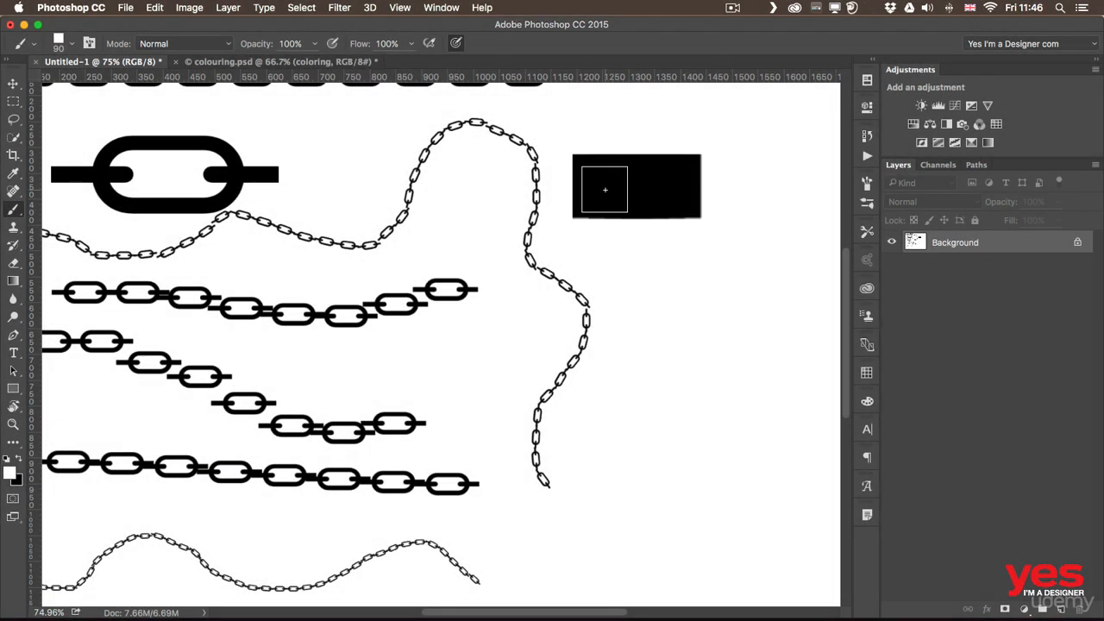
key(bracketleft)
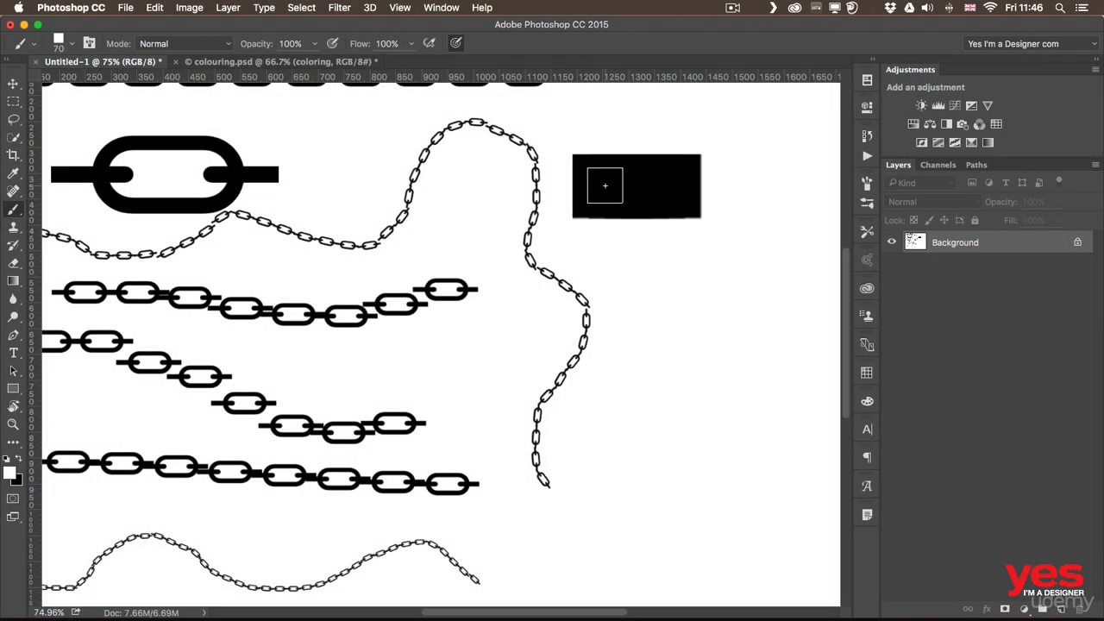
drag(604, 185, 671, 186)
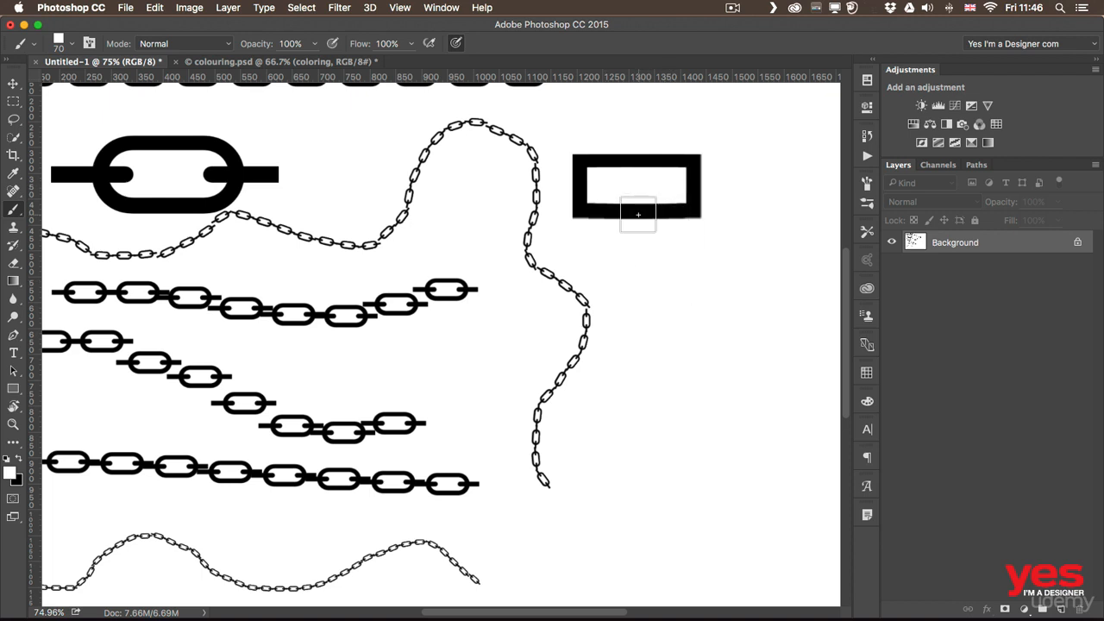
- Swap back to black and paint a 25 px straight bar about 220 px long outward from inside the rectangular link's right end
key(x)
key(bracketleft)
key(bracketleft)
key(bracketleft)
key(bracketleft)
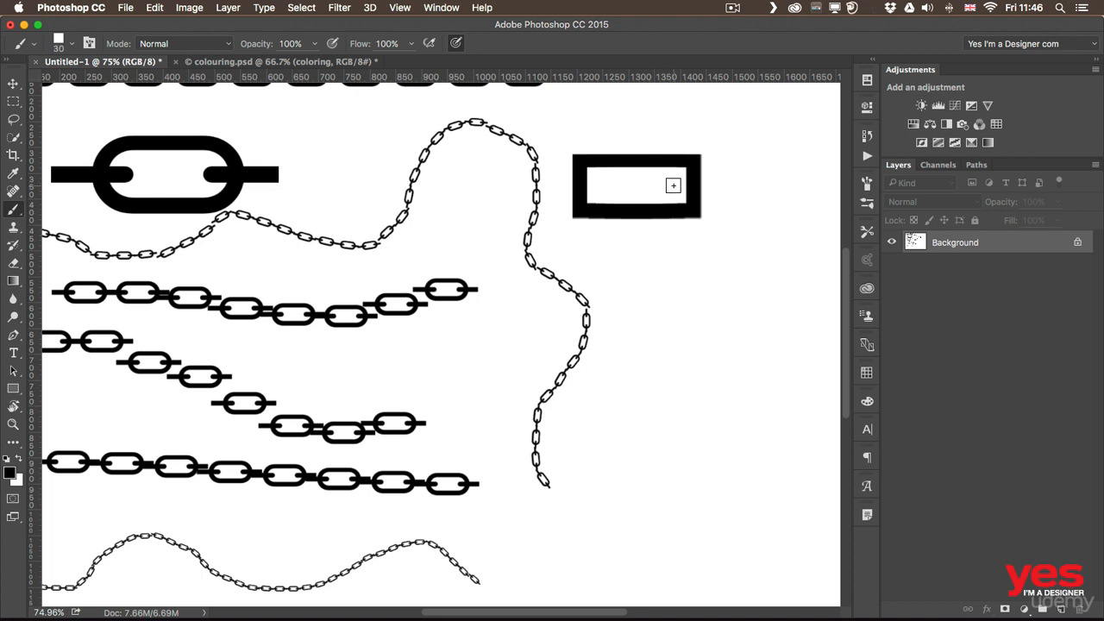
key(bracketleft)
drag(672, 185, 779, 185)
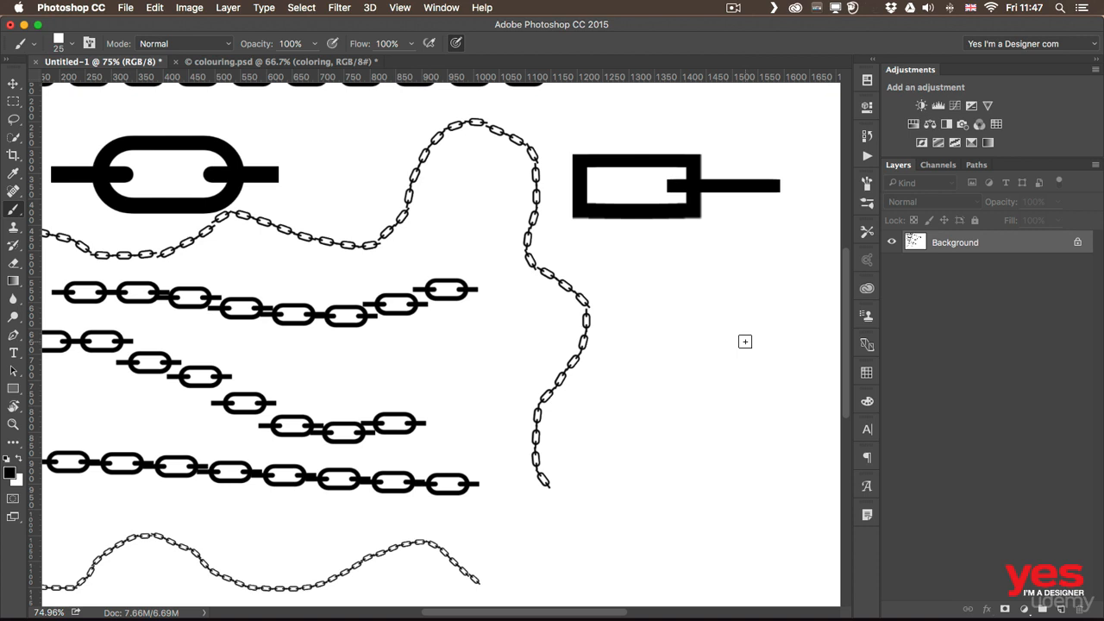
- Choose the 2500 px splatter brush preset, reduce it to 400 px and stamp one black splatter below the rectangular link
click(869, 185)
click(866, 203)
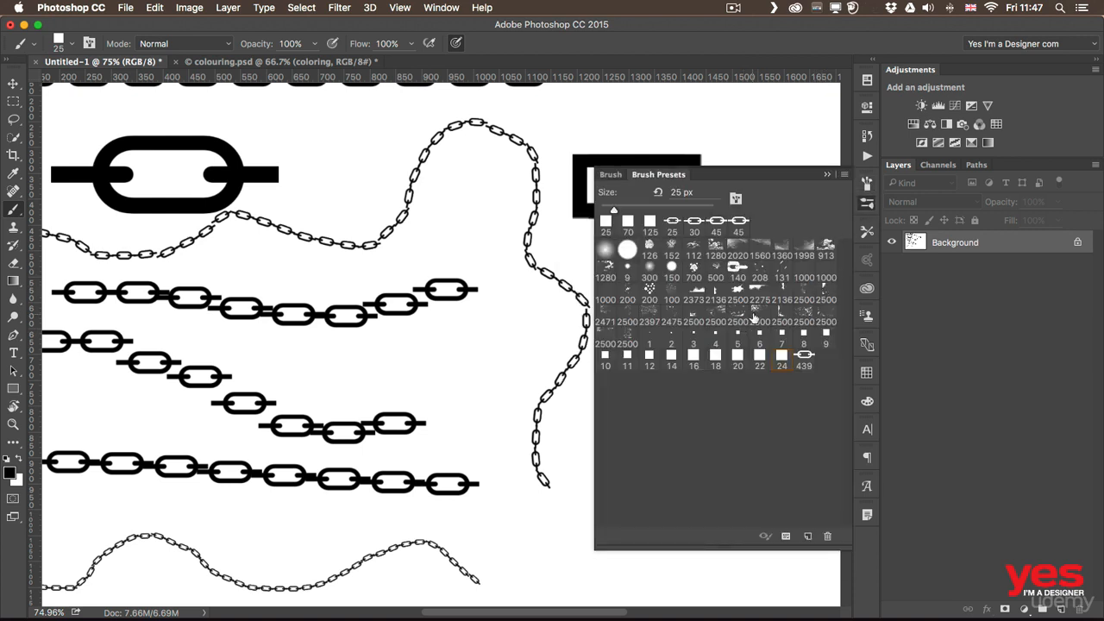
click(737, 293)
click(867, 204)
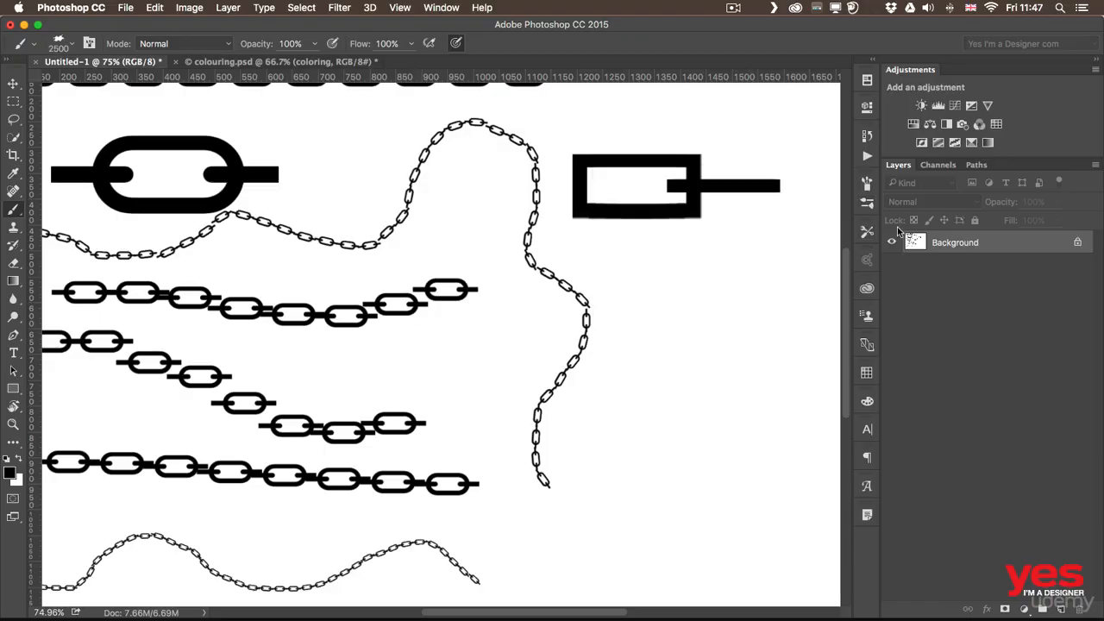
key(bracketleft)
key(bracketleft)
key(bracketleft)
key(bracketleft)
key(bracketleft)
key(bracketleft)
key(bracketleft)
key(bracketleft)
key(bracketleft)
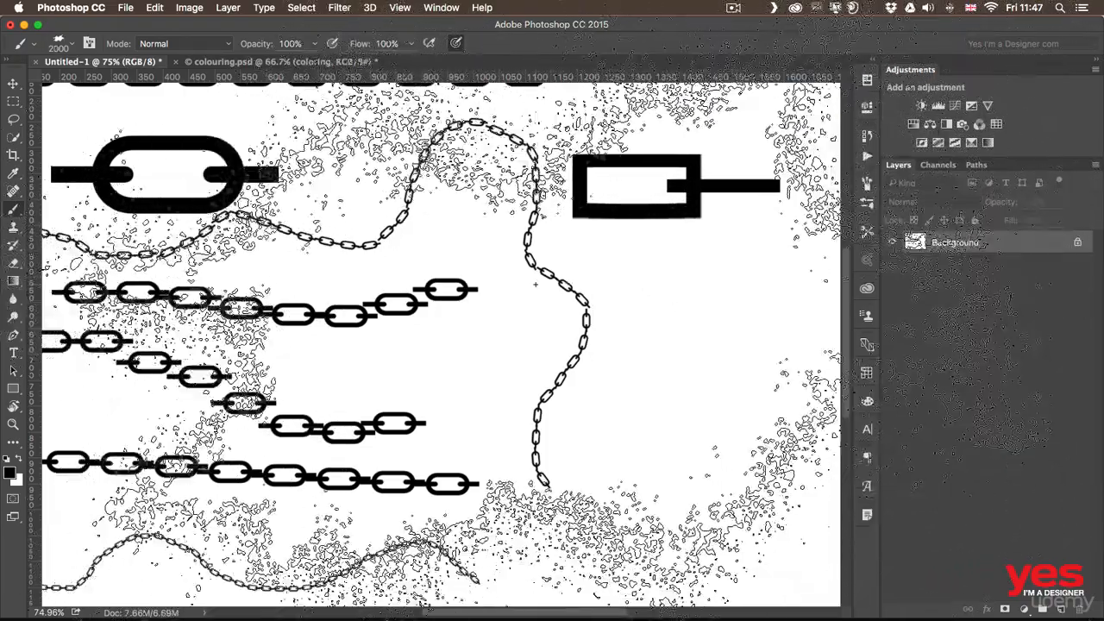
key(bracketleft)
key(bracketleft)
key(bracketleft)
key(bracketleft)
click(662, 302)
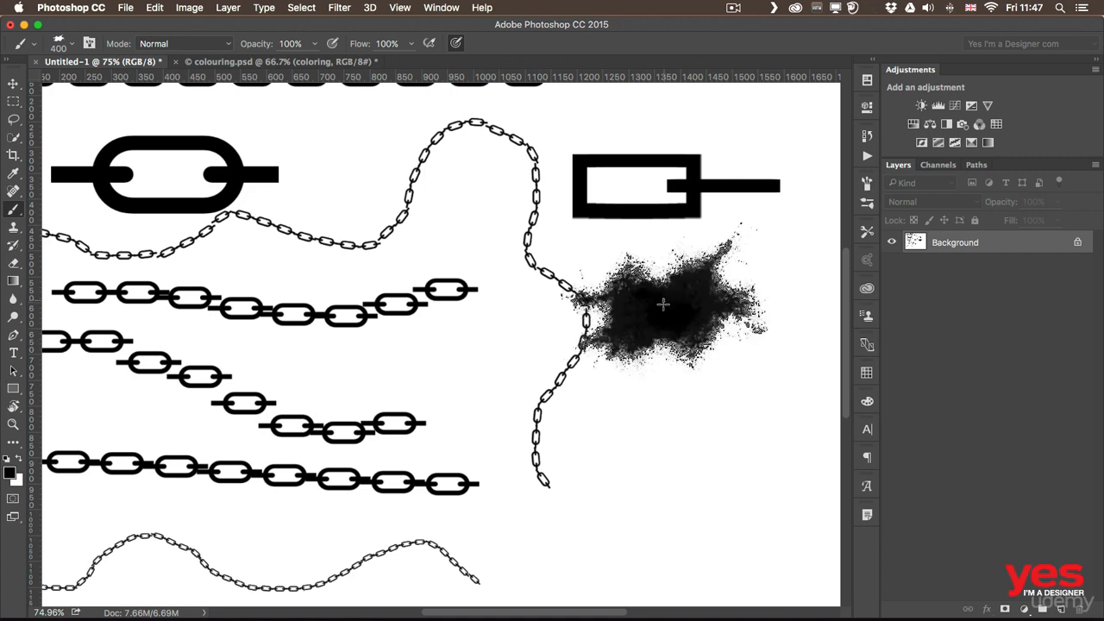
- Change the foreground colour to a medium blue and stamp two splatters, one left of and one below the black splatter
click(9, 471)
click(464, 288)
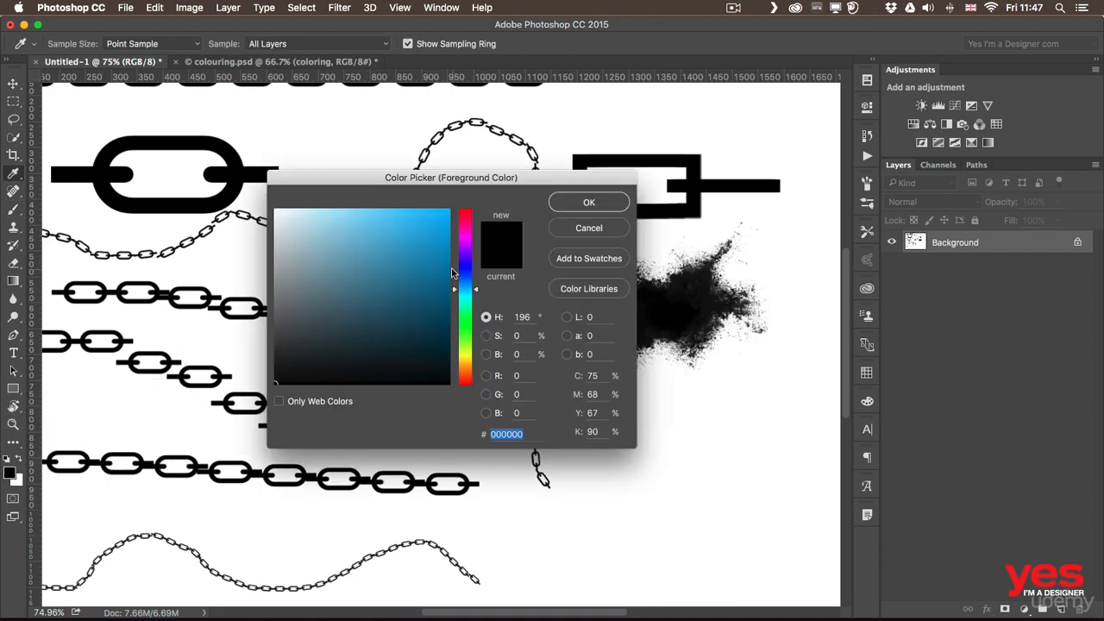
click(434, 239)
click(571, 201)
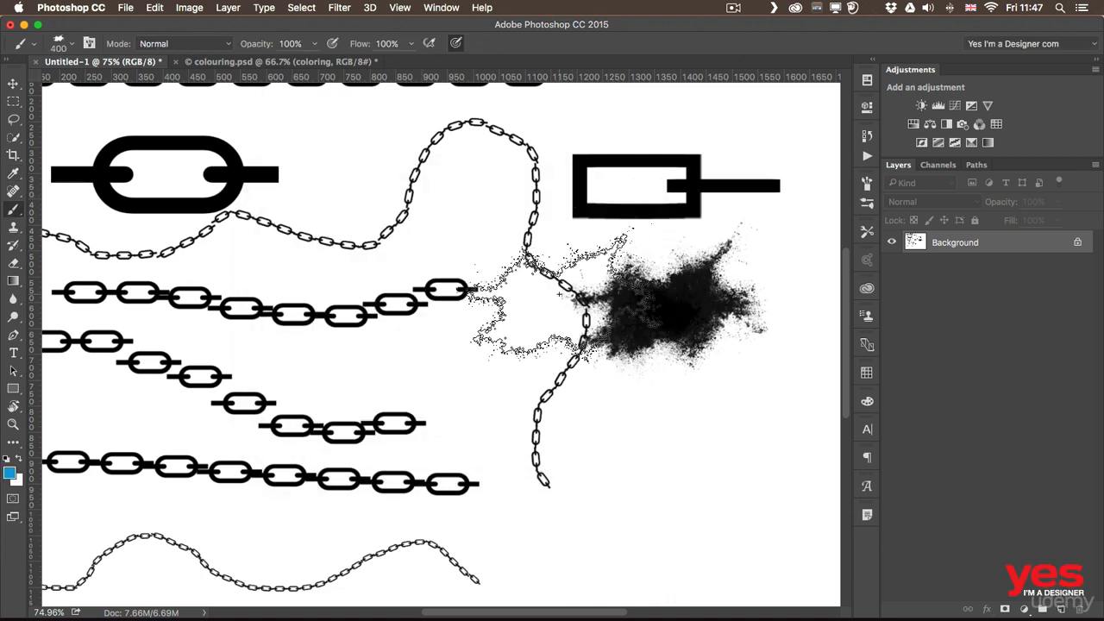
click(552, 298)
click(655, 379)
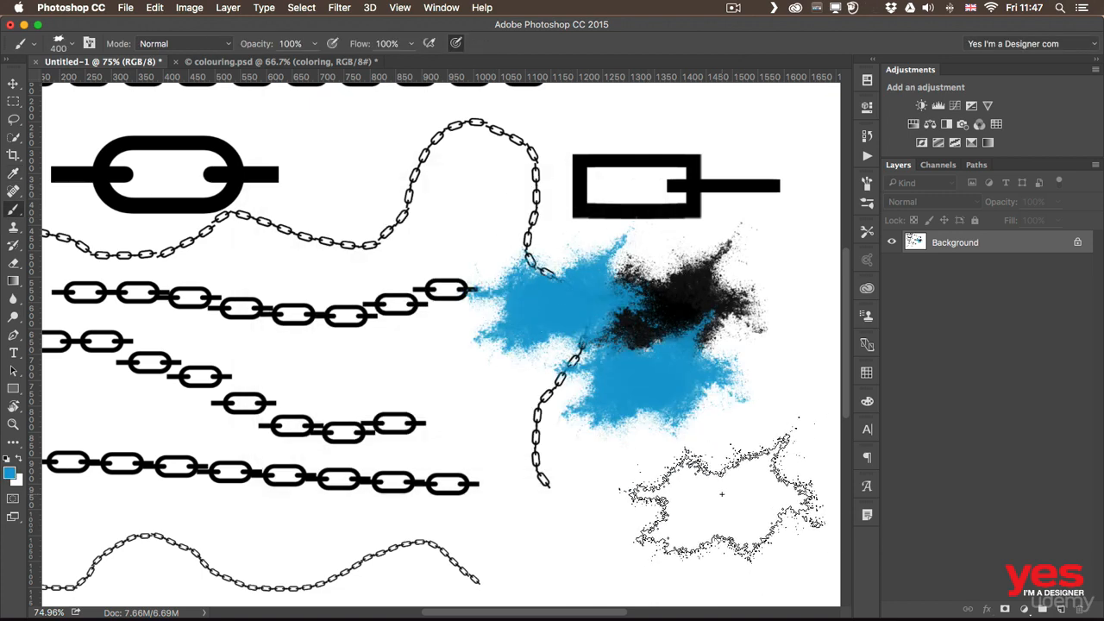
- Choose a 2500 px grunge texture brush preset, reduce it to 600 px and paint blue speckles from the splatters back across the chains
click(867, 183)
click(866, 203)
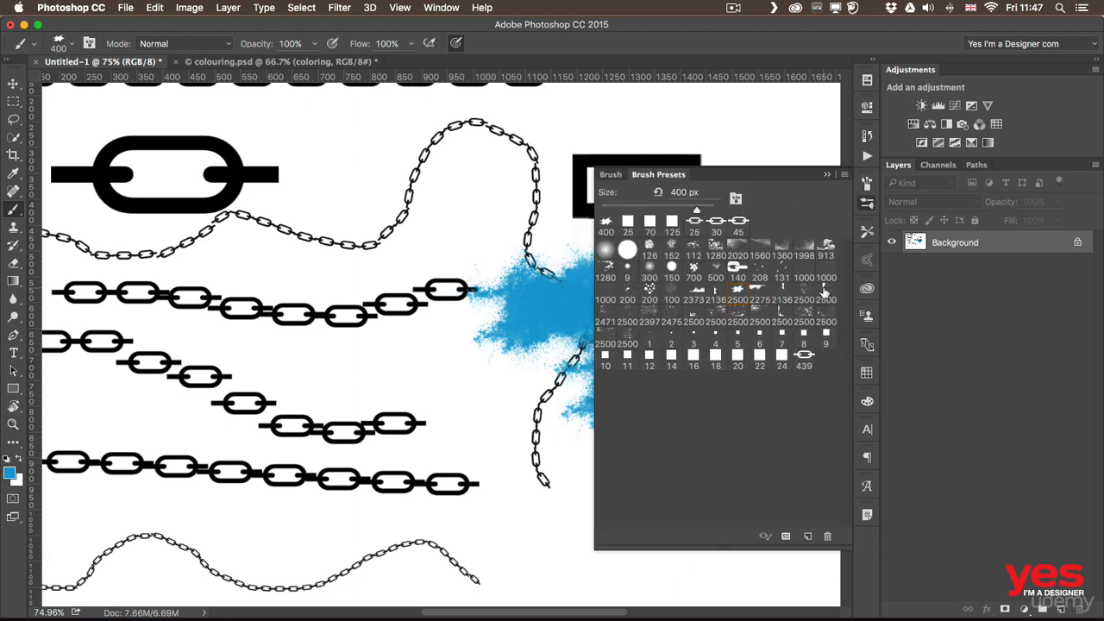
click(805, 311)
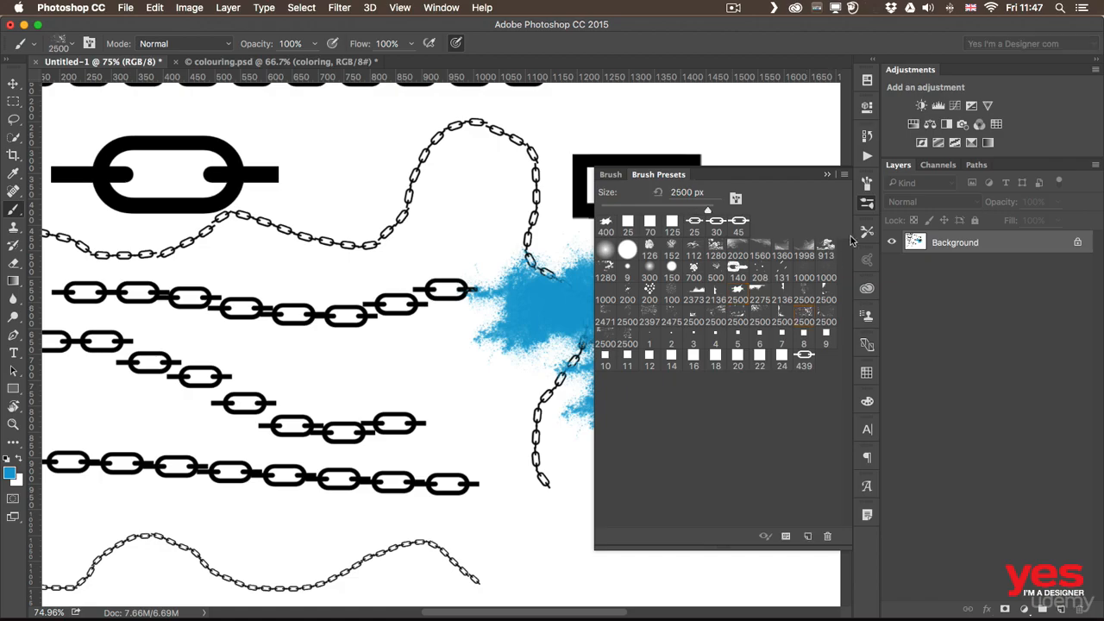
click(866, 205)
key(bracketleft)
key(bracketleft)
key(bracketleft)
key(bracketleft)
key(bracketleft)
key(bracketleft)
key(bracketleft)
key(bracketleft)
key(bracketleft)
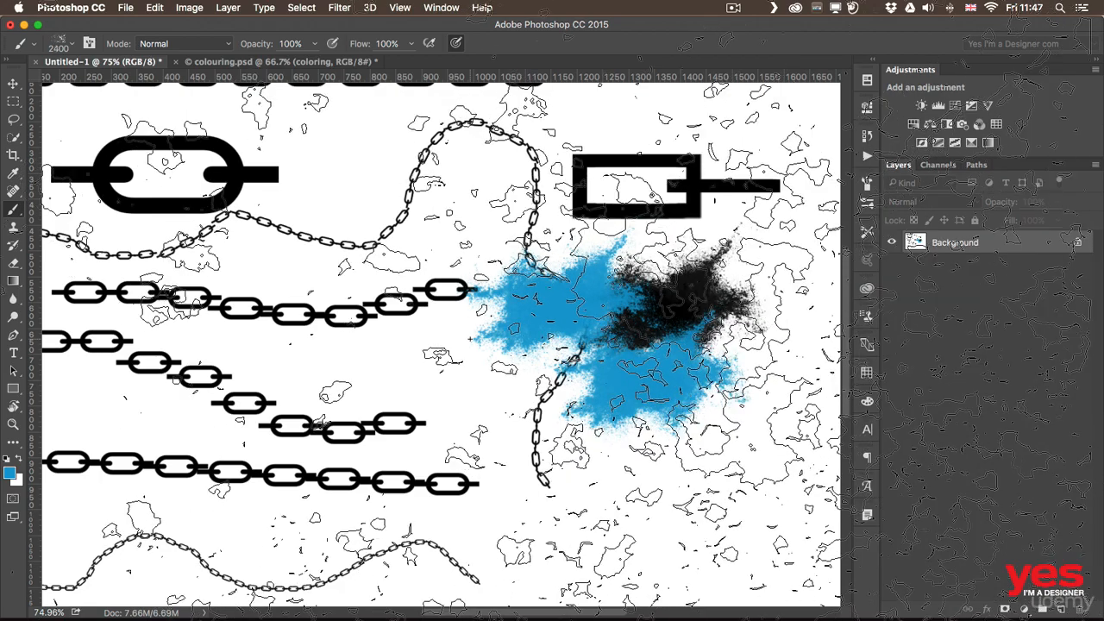
key(bracketleft)
mouse_move(470, 351)
mouse_down()
mouse_move(591, 386)
mouse_move(638, 492)
mouse_move(402, 346)
mouse_move(342, 352)
mouse_move(202, 436)
mouse_move(121, 422)
mouse_up()
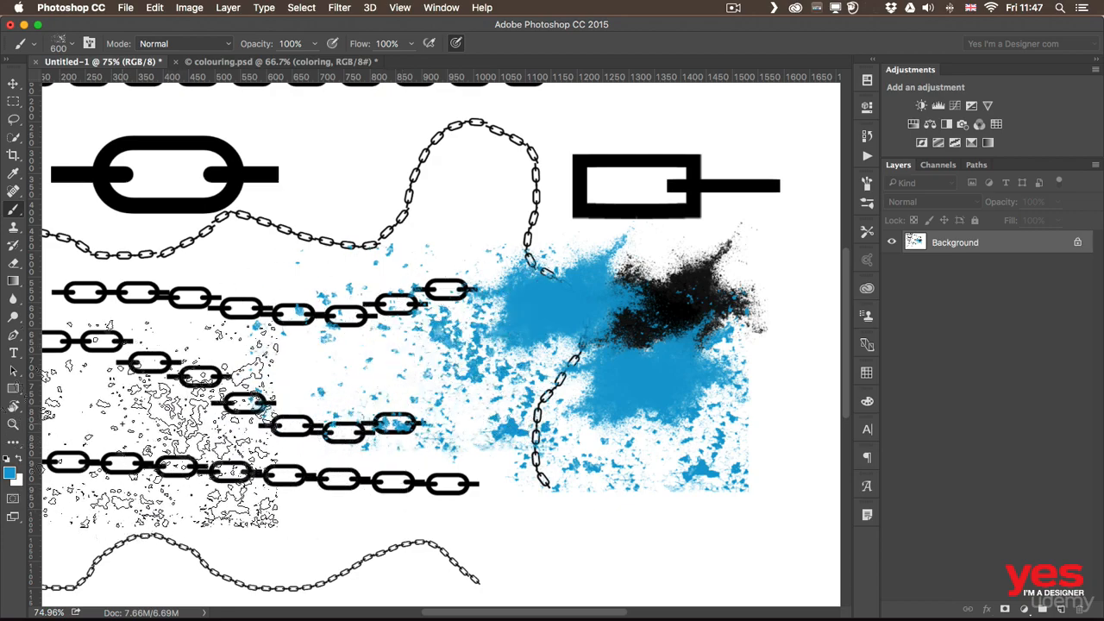
- Change the foreground colour to a neutral medium grey and paint grey speckles from the blue splatters up to the rounded link
click(11, 471)
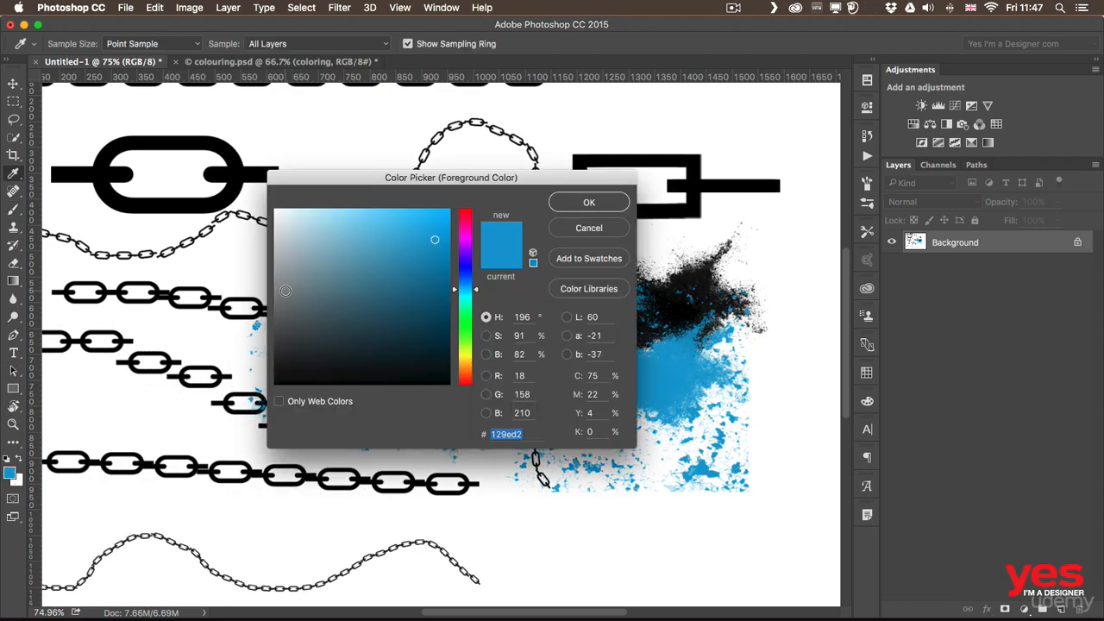
drag(285, 290, 179, 290)
click(590, 204)
drag(440, 287, 285, 215)
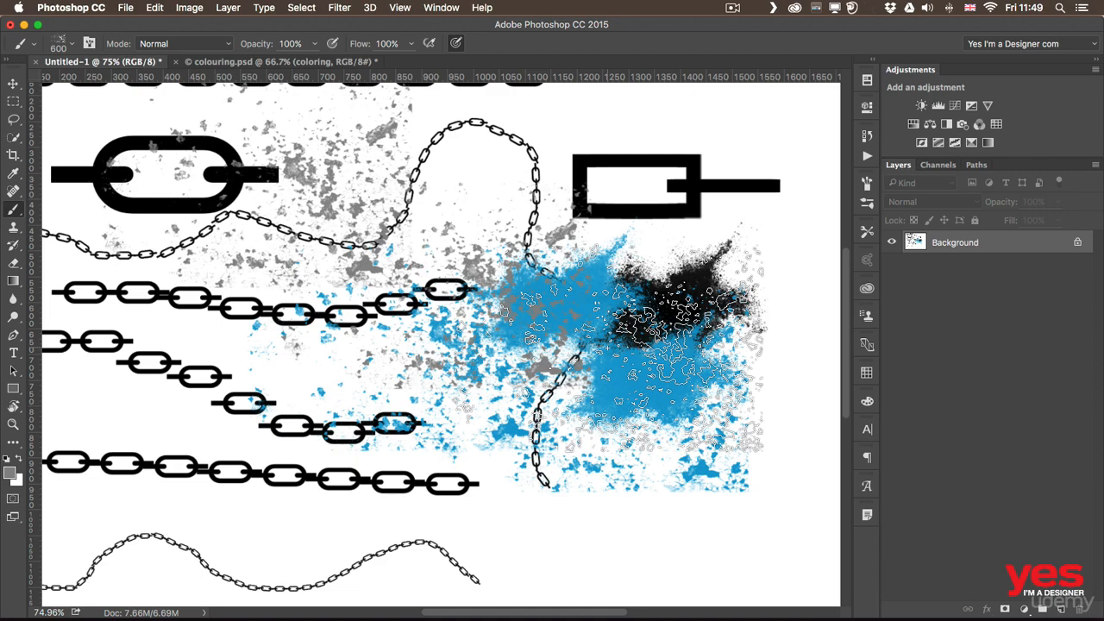
- Switch to Creative Cloud and start saving the Splatter Watercolour 16 brush from the Market's featured brushes
click(794, 7)
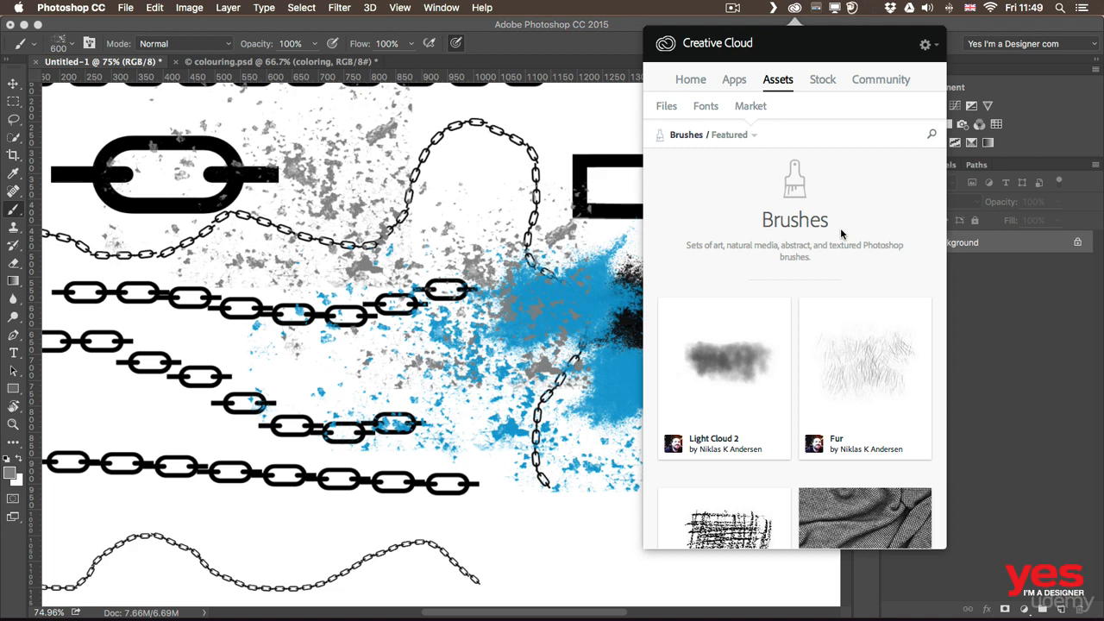
scroll(840, 228, down, 5)
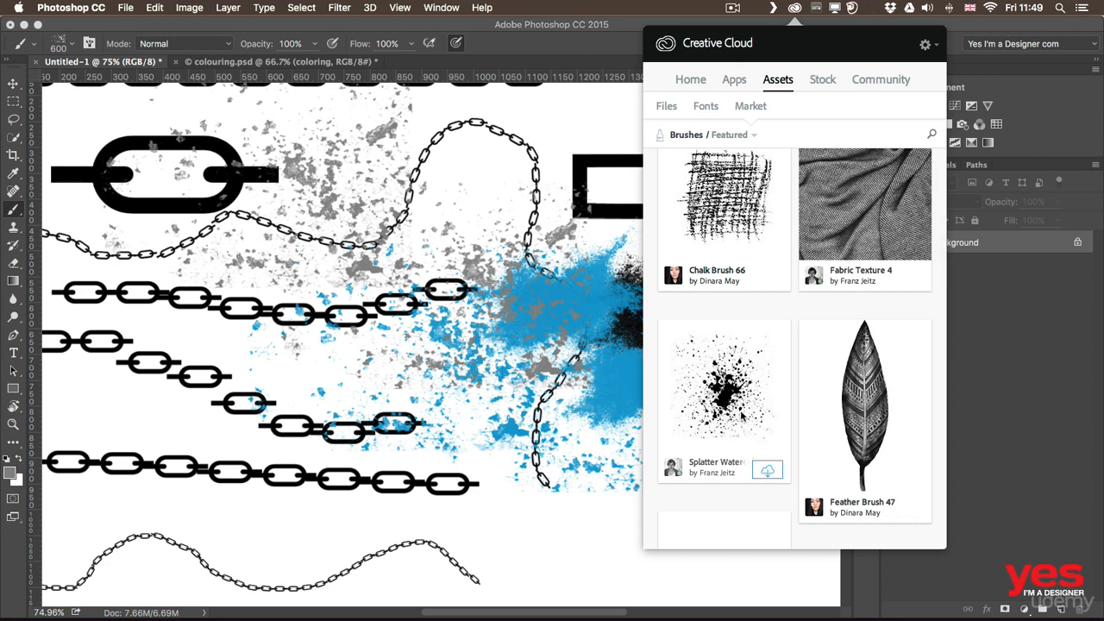
click(767, 471)
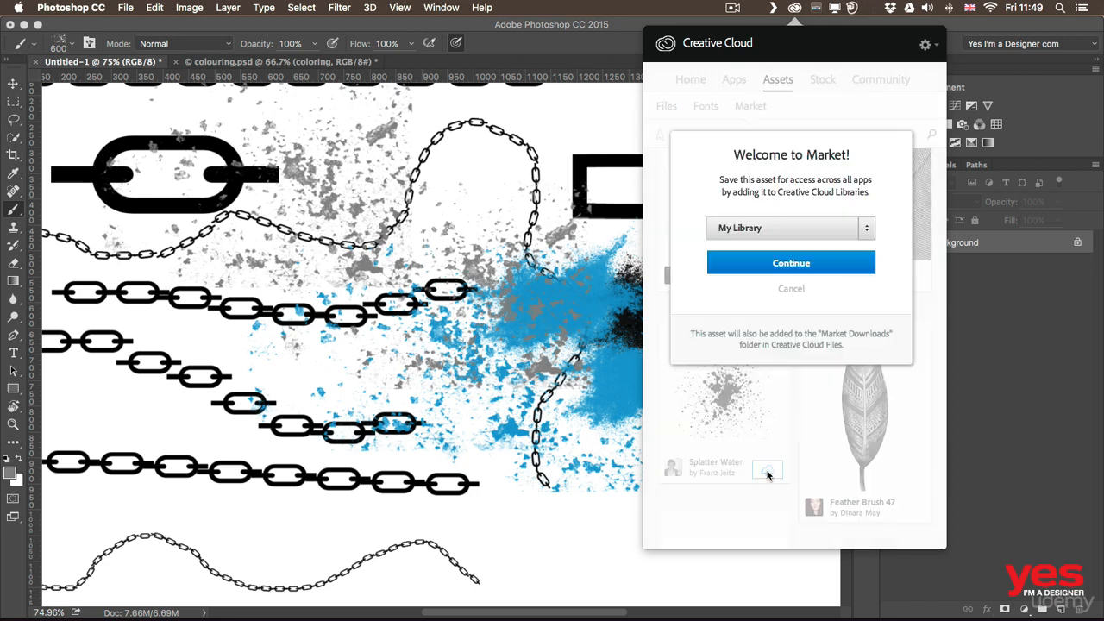
- Create a library named Brushes, save Splatter Watercolour 16 into it and return to the Photoshop document
click(866, 228)
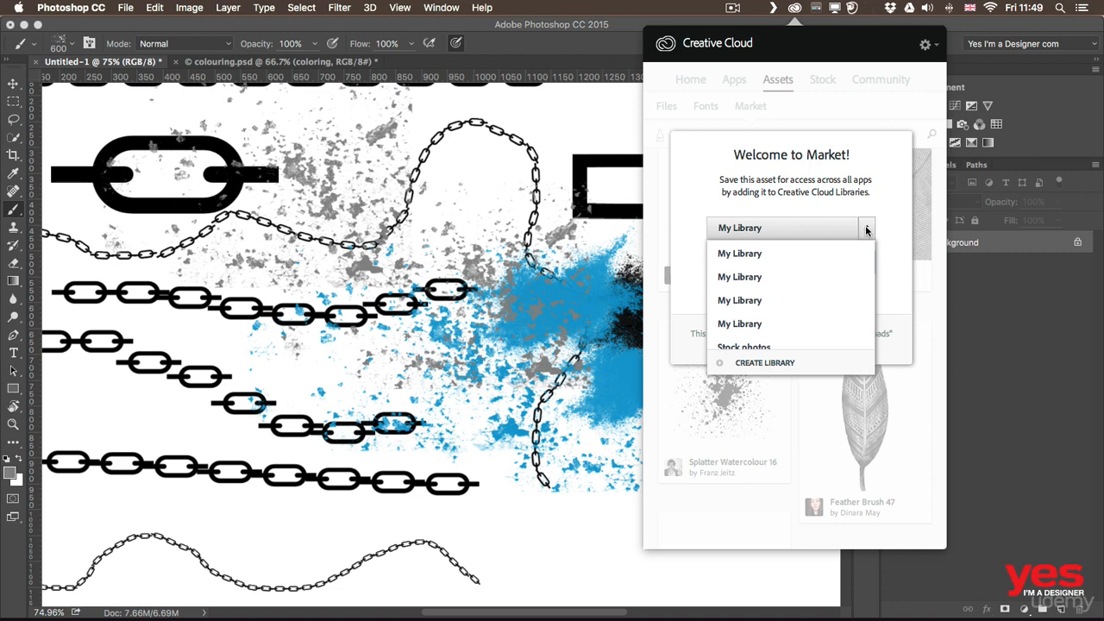
click(761, 364)
text(Brushes)
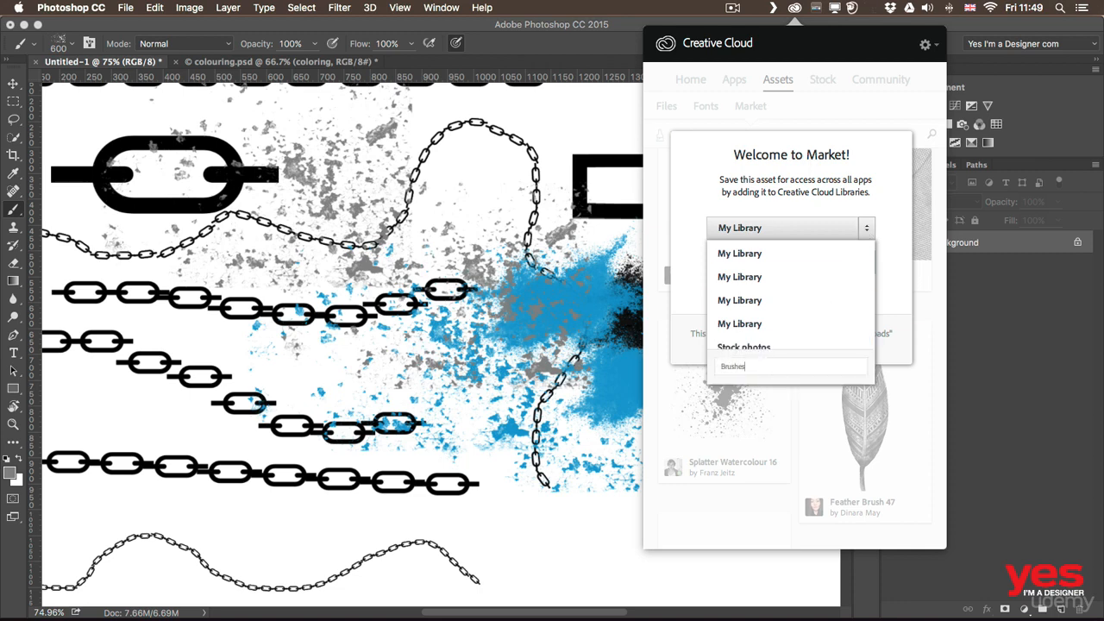
key(Return)
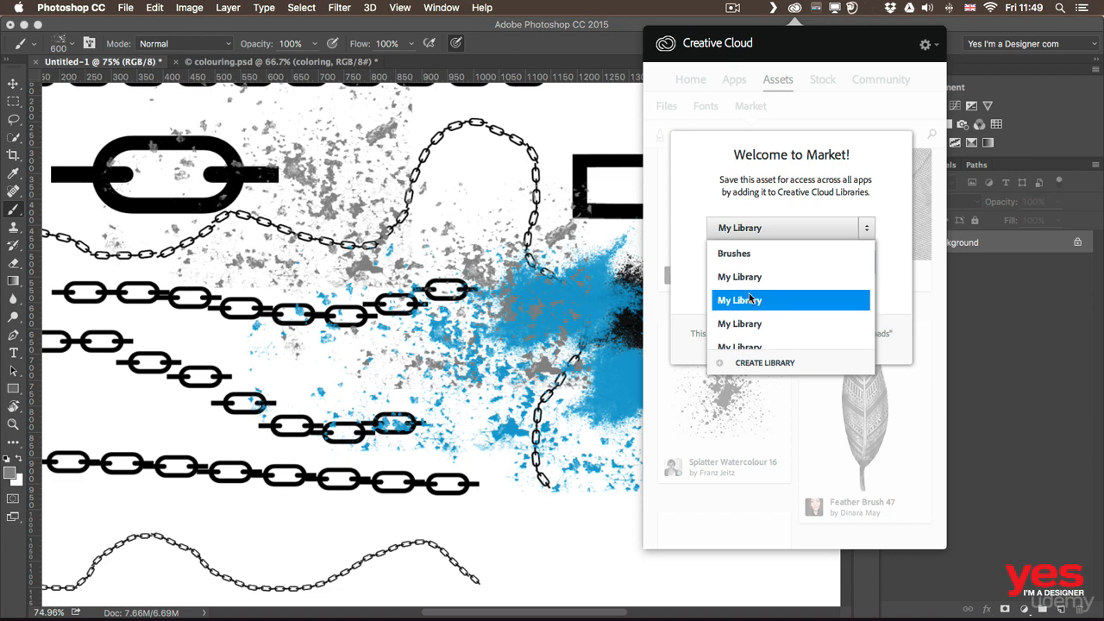
click(788, 253)
click(788, 264)
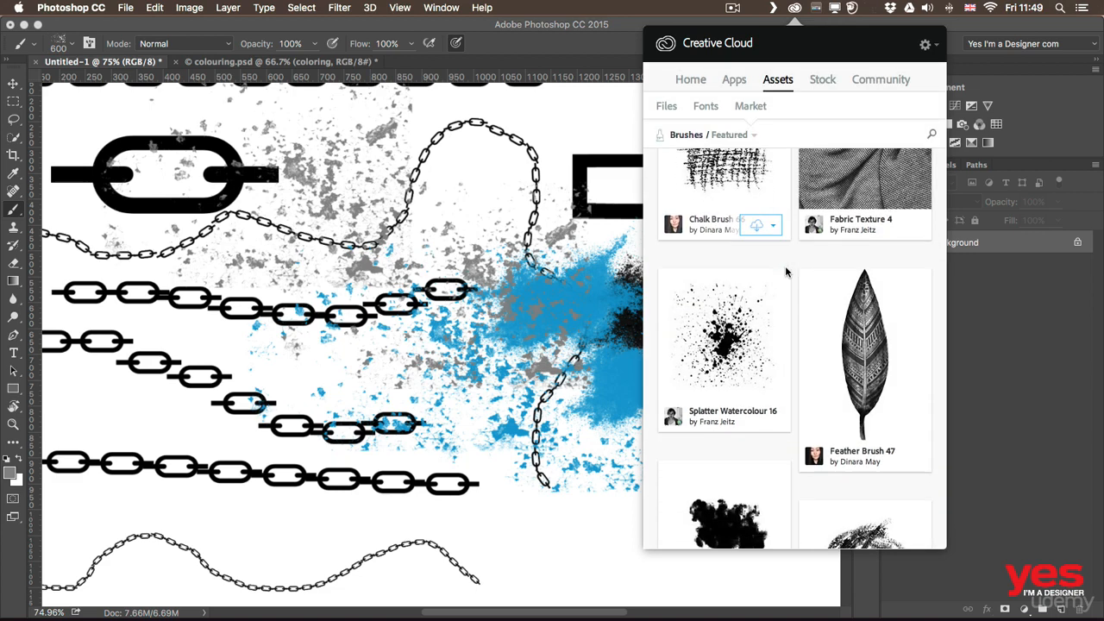
scroll(785, 266, down, 2)
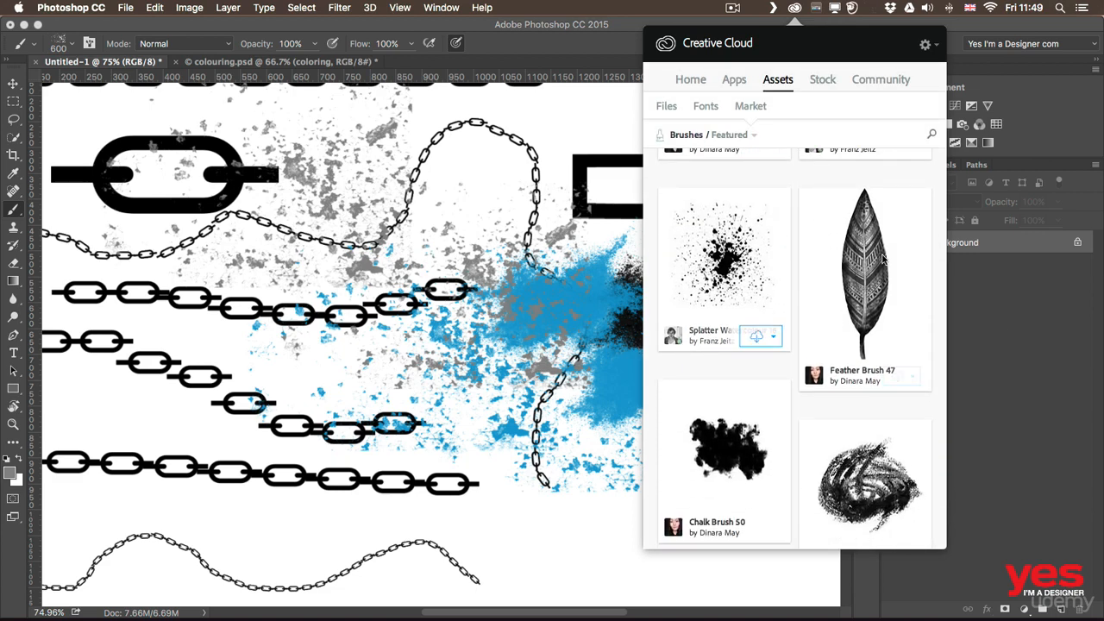
click(997, 304)
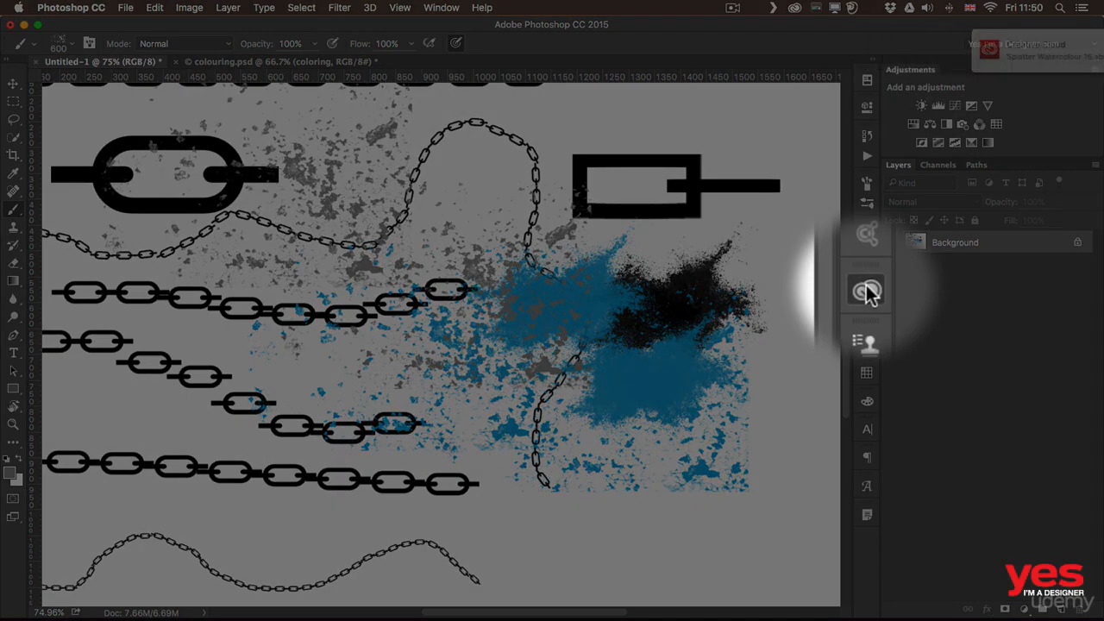
- Load the Splatter Watercolour brush from the Brushes library and reduce its size to 234 px
click(867, 292)
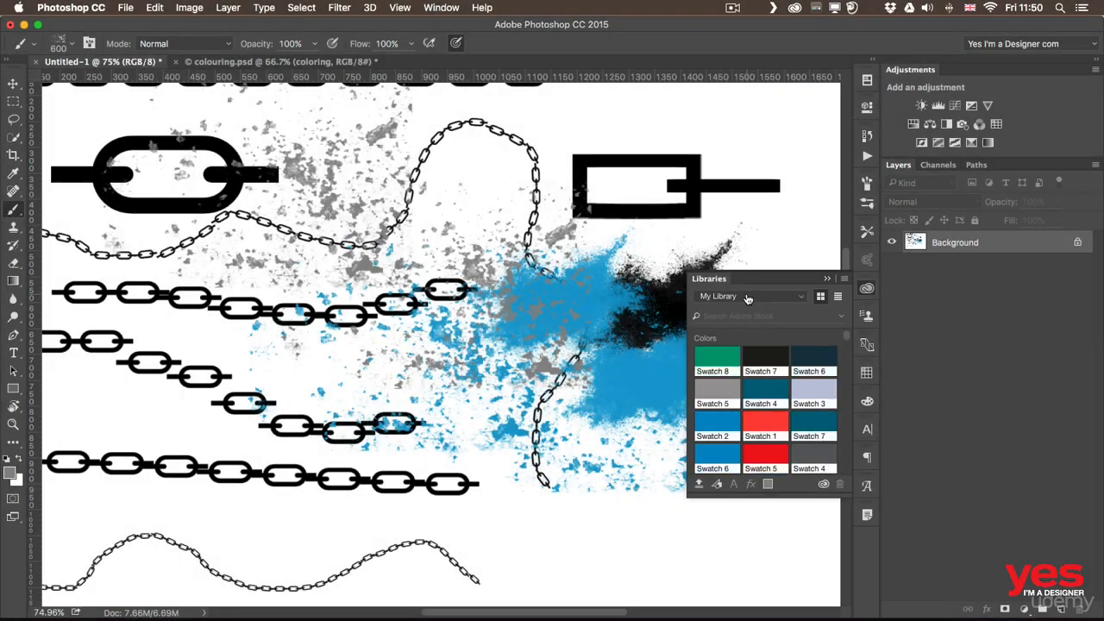
click(747, 299)
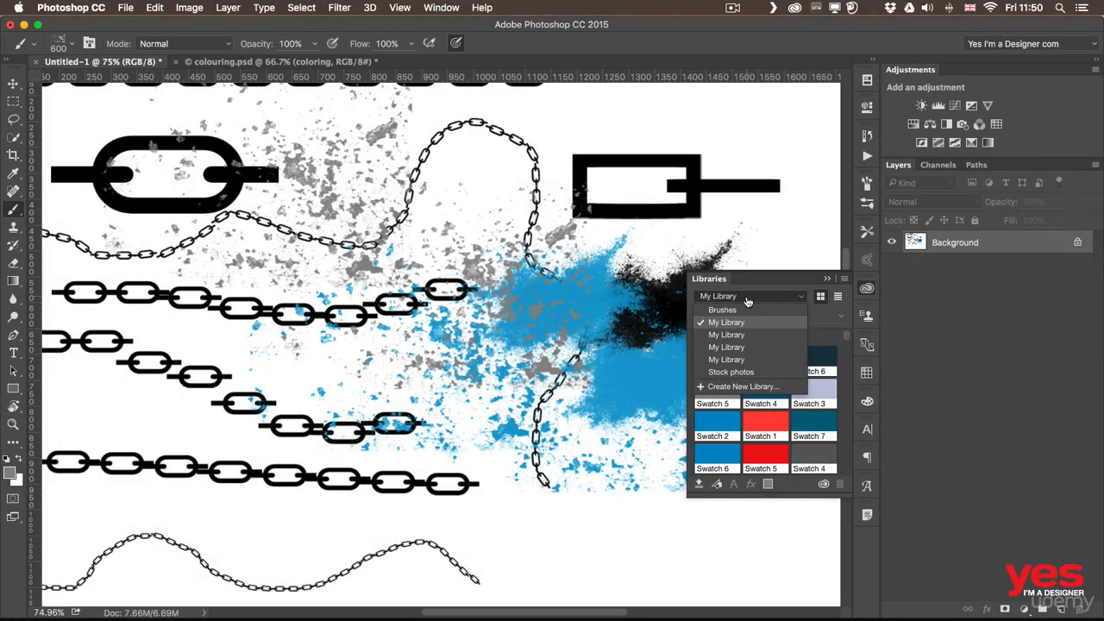
click(732, 313)
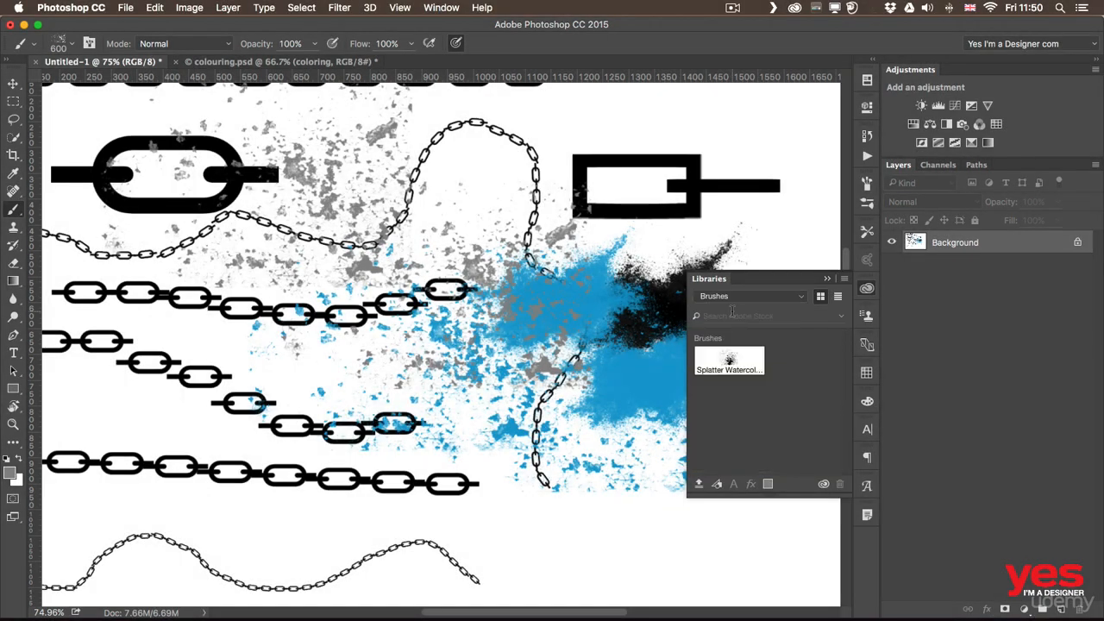
click(736, 360)
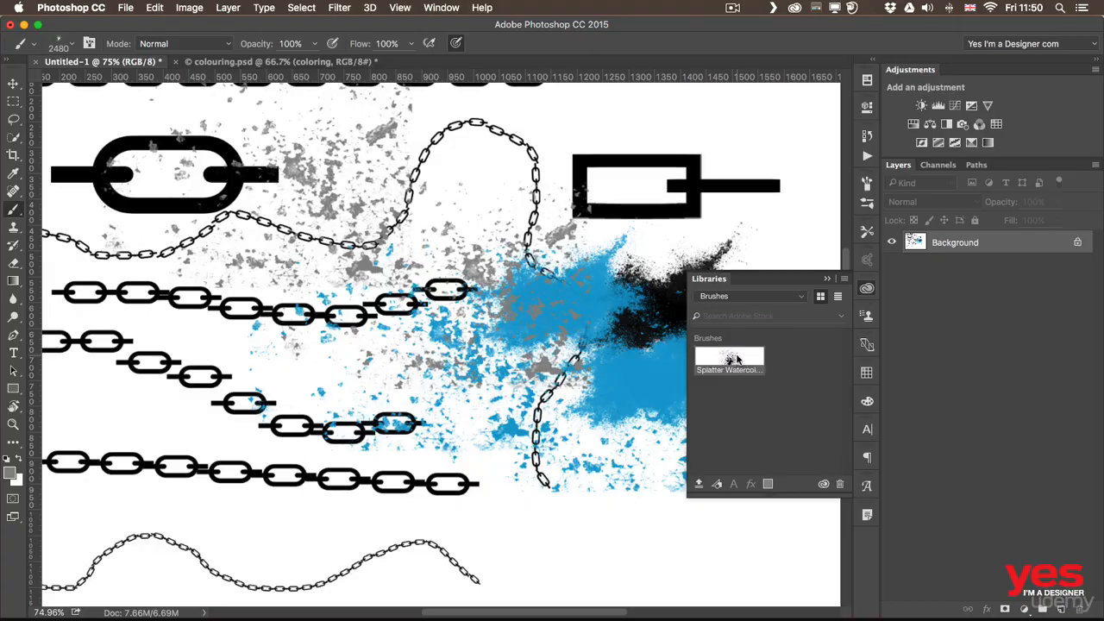
click(866, 290)
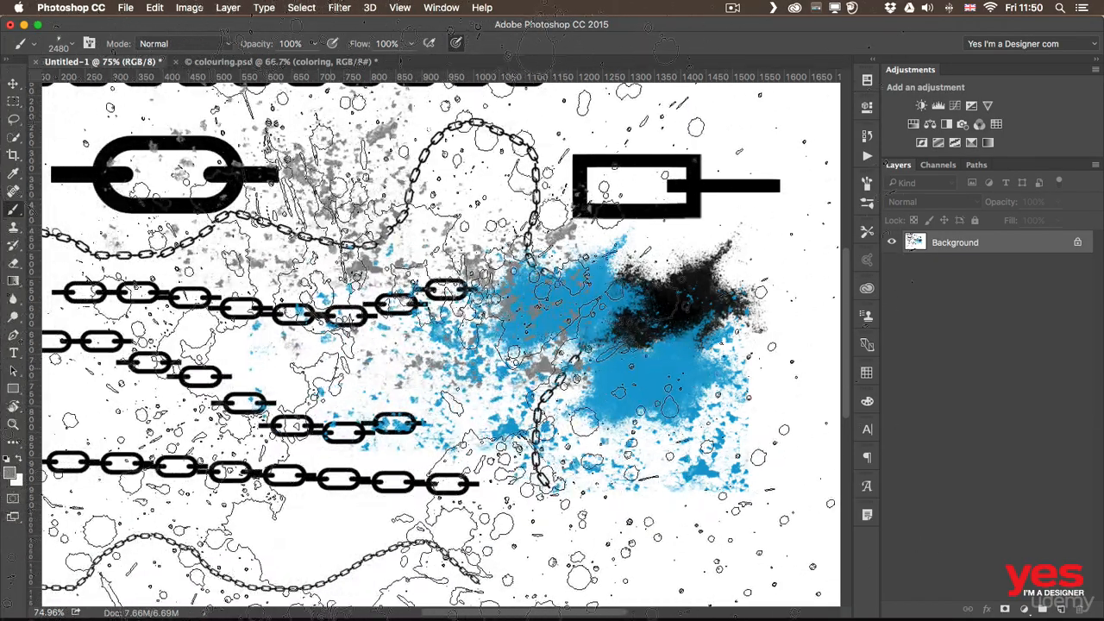
drag(345, 367, 35, 371)
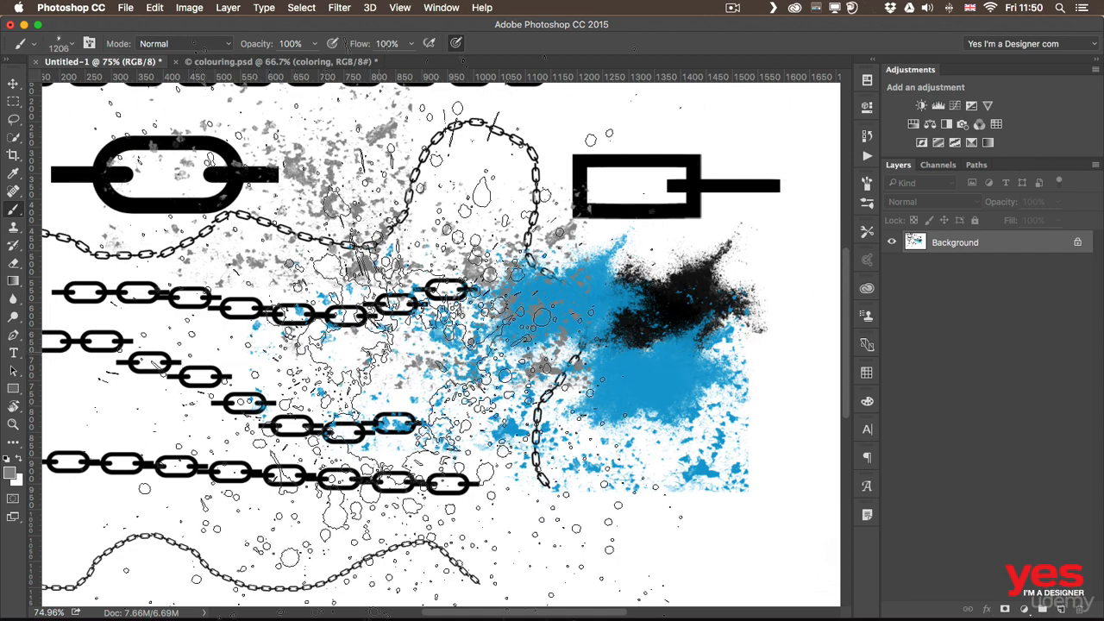
drag(463, 345, 209, 349)
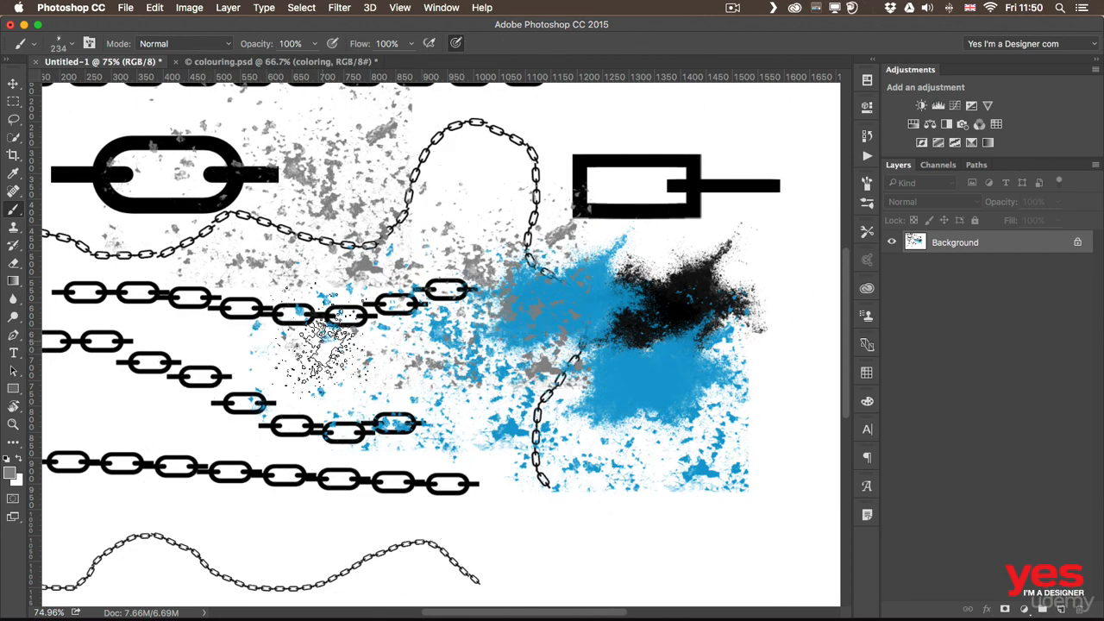
- Fill the whole canvas with the white background colour and stamp one grey splatter slightly above and left of its centre
key(super+BackSpace)
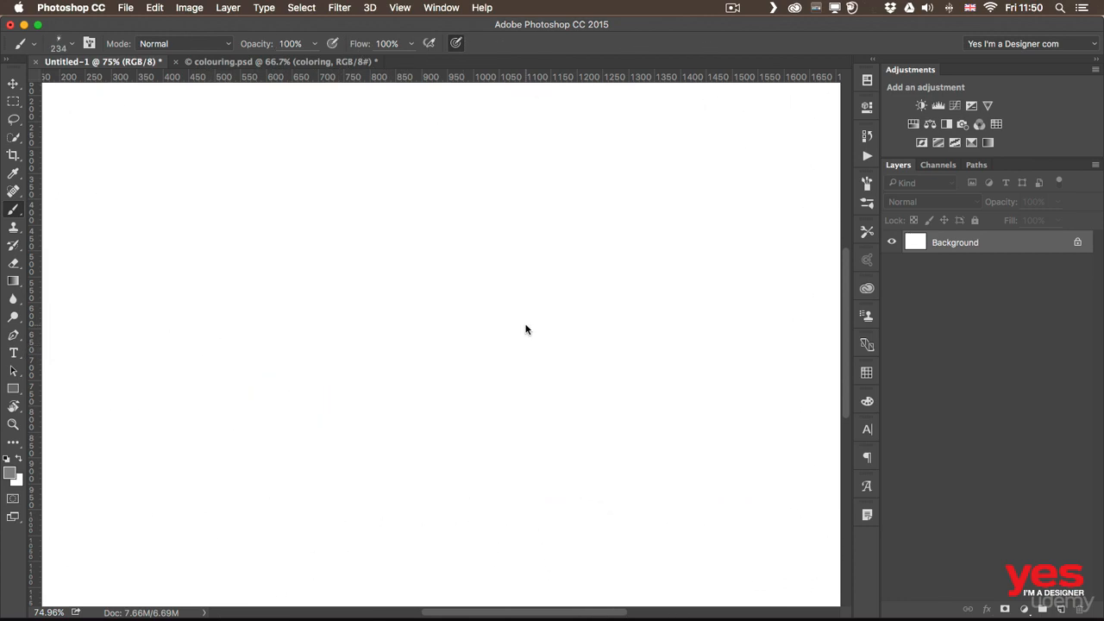
click(375, 281)
- Enlarge the brush to 600 px and stamp an orange splatter right of the grey one and a bright pink one left of it
drag(459, 323, 557, 255)
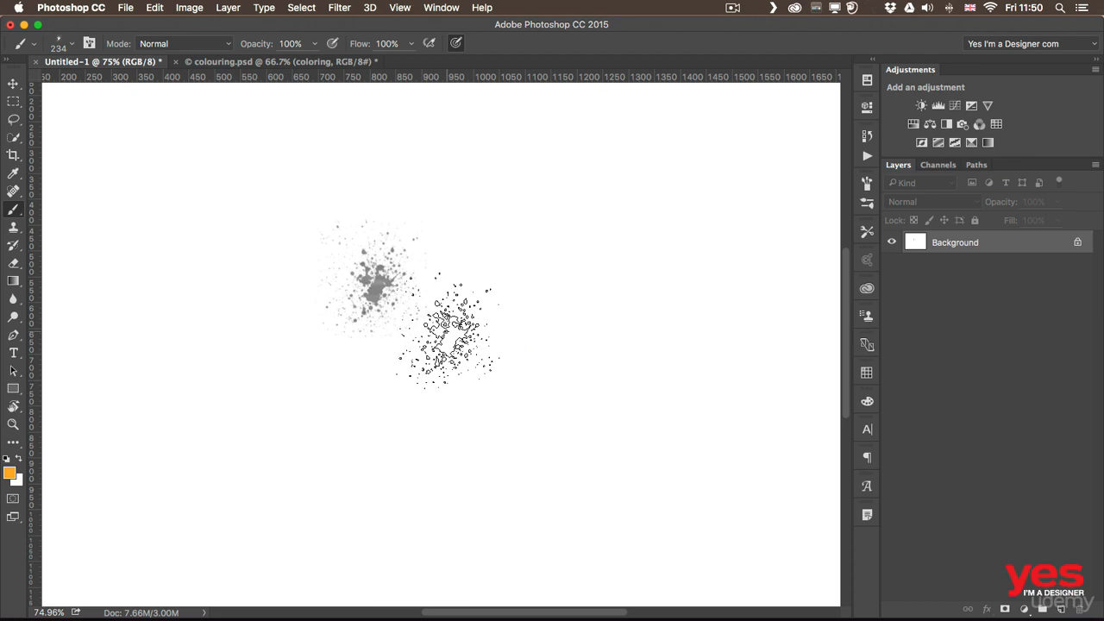
key(bracketright)
key(bracketright)
key(bracketright)
key(bracketright)
key(bracketright)
click(490, 315)
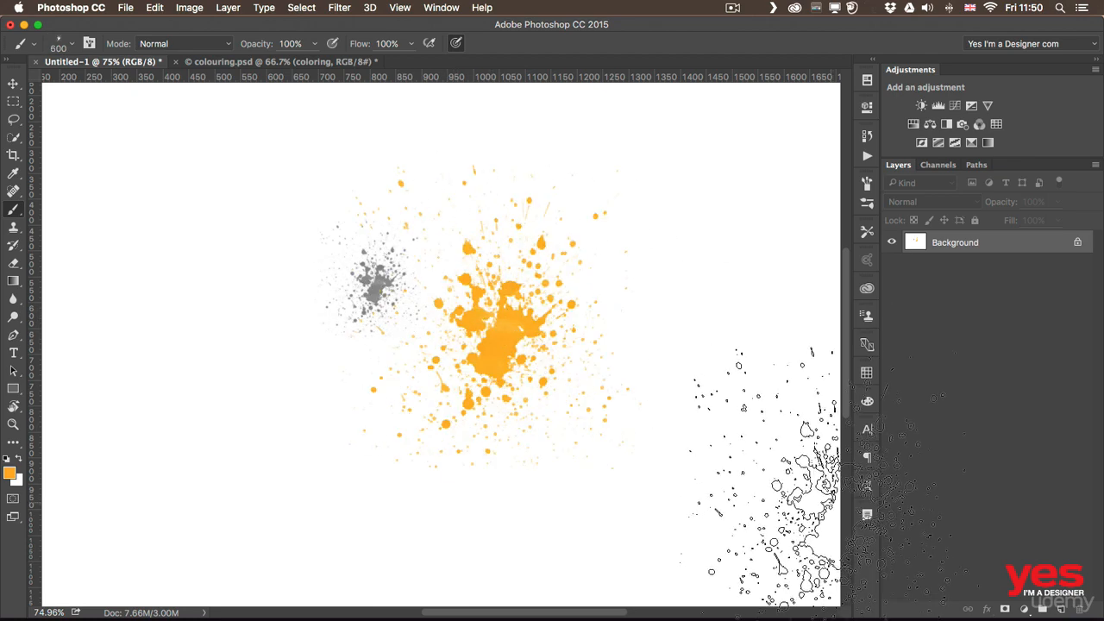
mouse_move(352, 391)
mouse_down()
mouse_move(301, 375)
mouse_move(278, 345)
mouse_up()
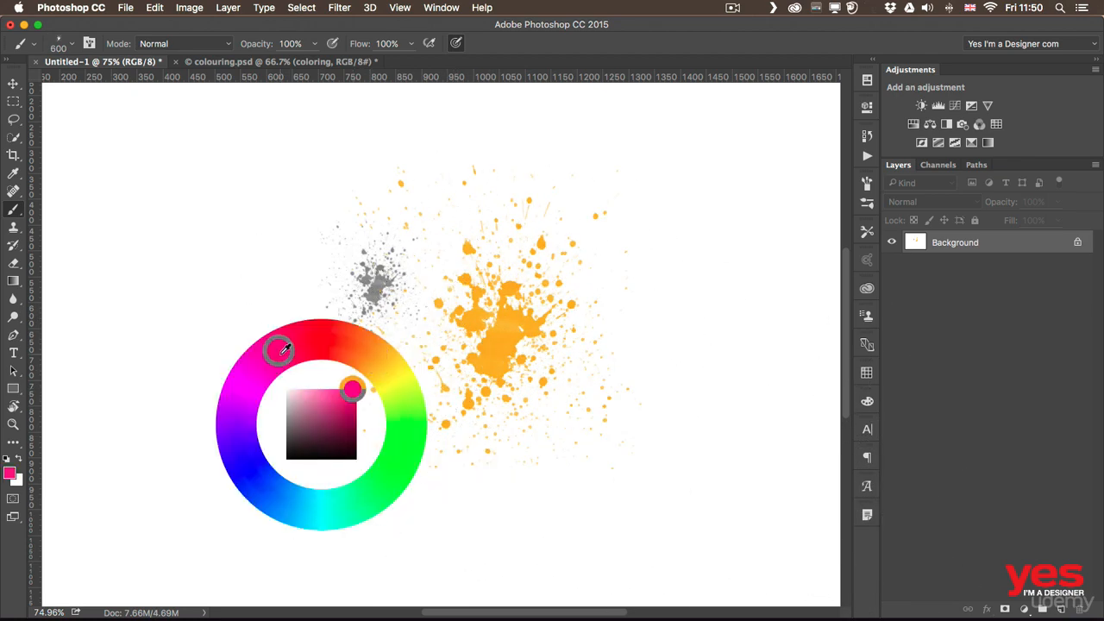
click(284, 315)
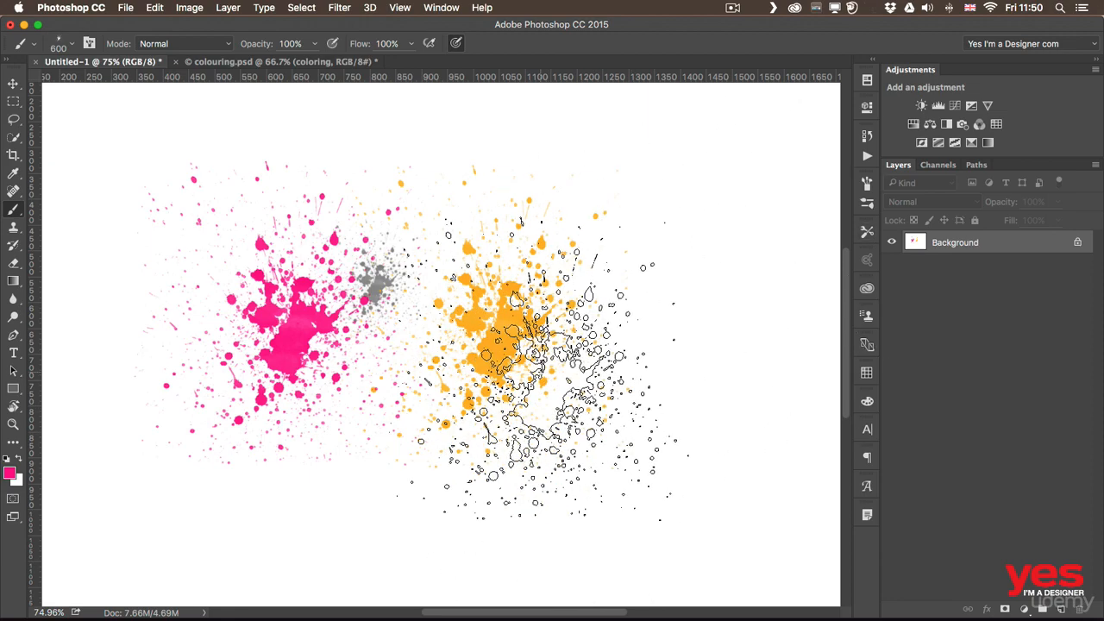
- Set the splatter brush's Angle Jitter to 100% in Shape Dynamics
click(866, 185)
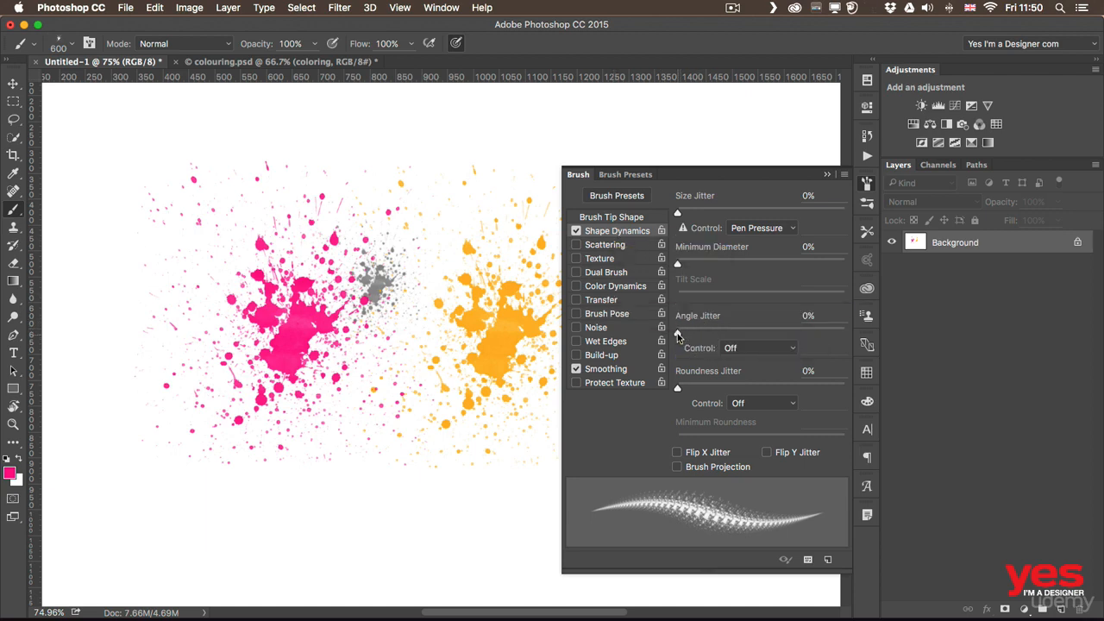
drag(678, 333, 882, 338)
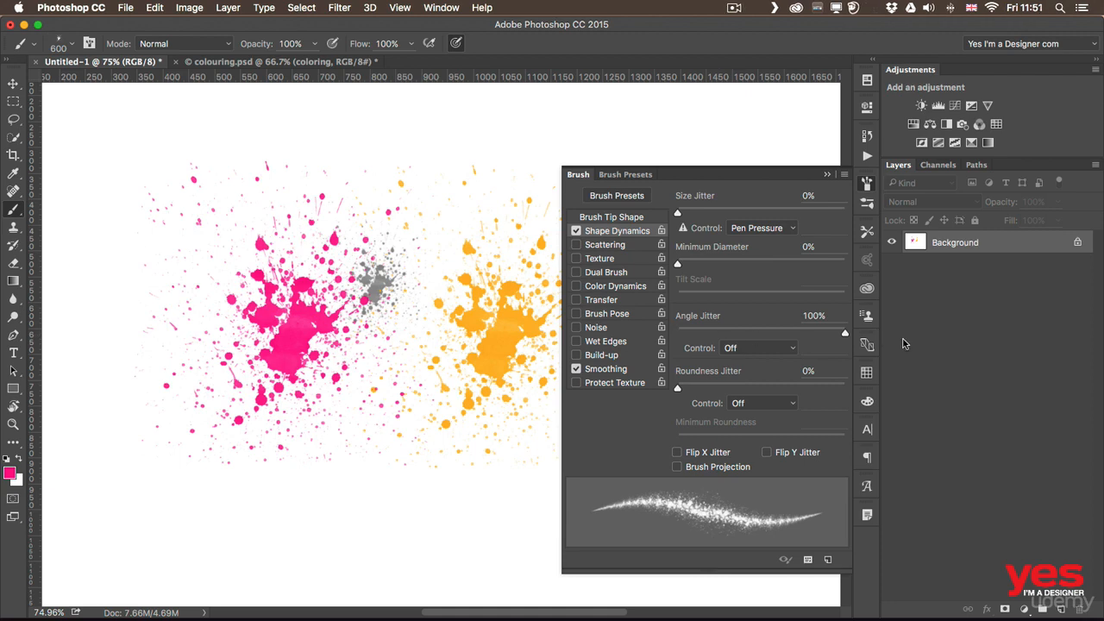
click(868, 185)
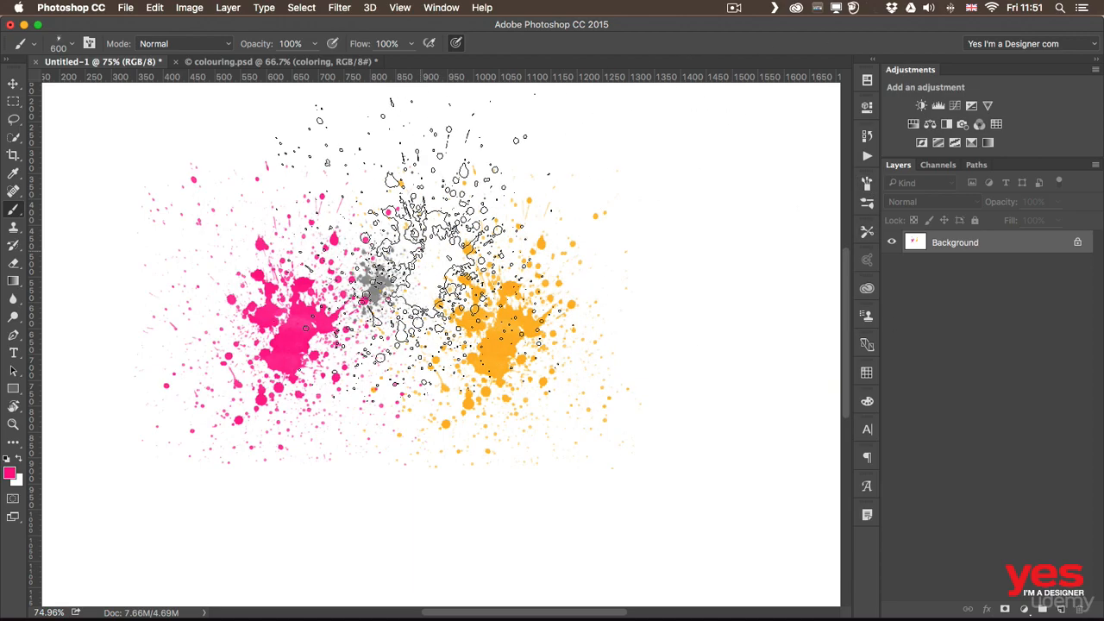
- Stamp several randomly rotated pink splatters around and over the grey, orange and pink ones
click(430, 249)
click(571, 338)
click(319, 349)
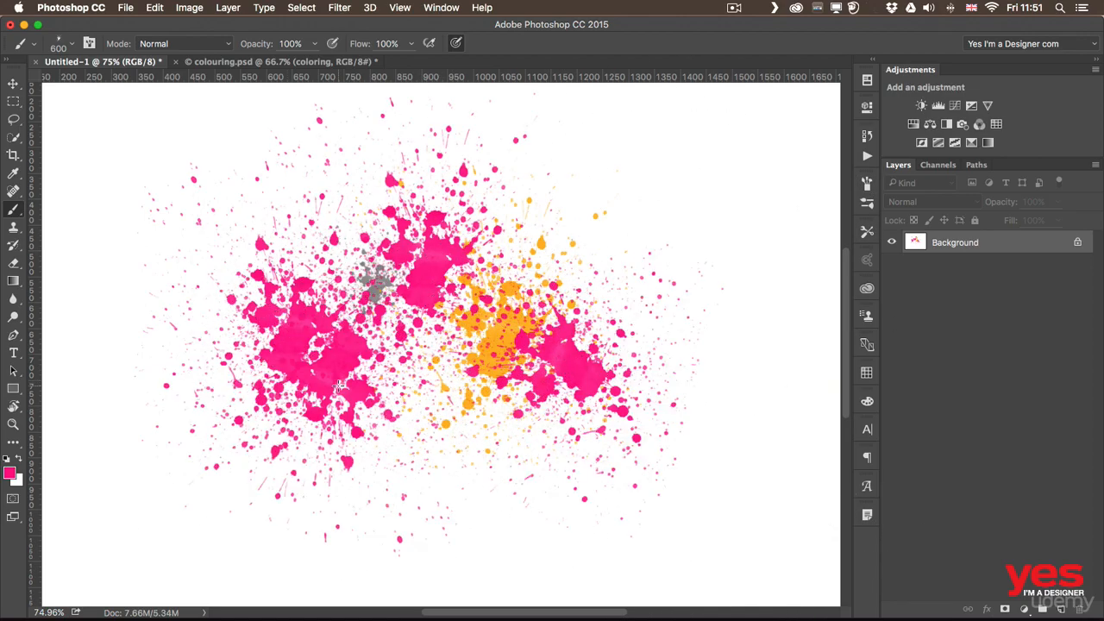
click(444, 401)
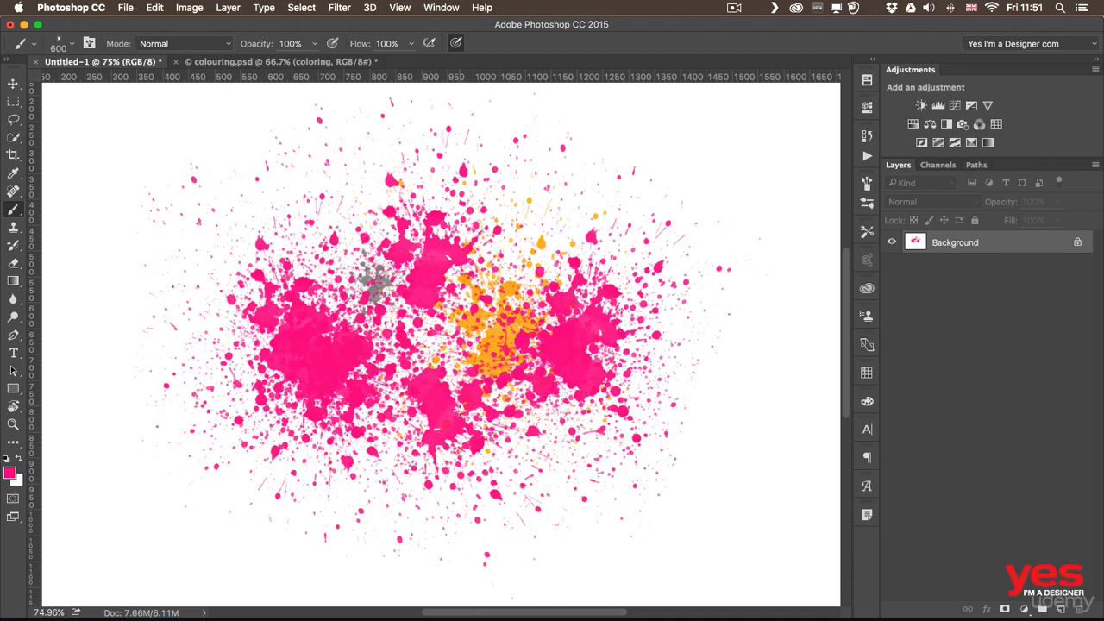
click(173, 298)
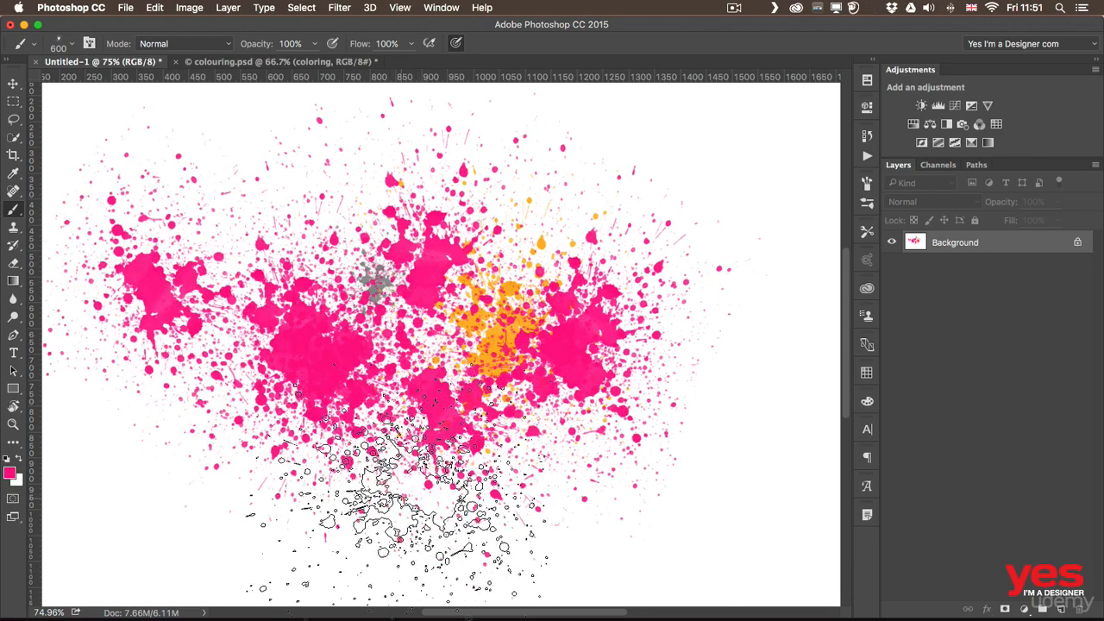
- Enable Color Dynamics for the splatter brush and set its Hue Jitter to 100%
click(866, 186)
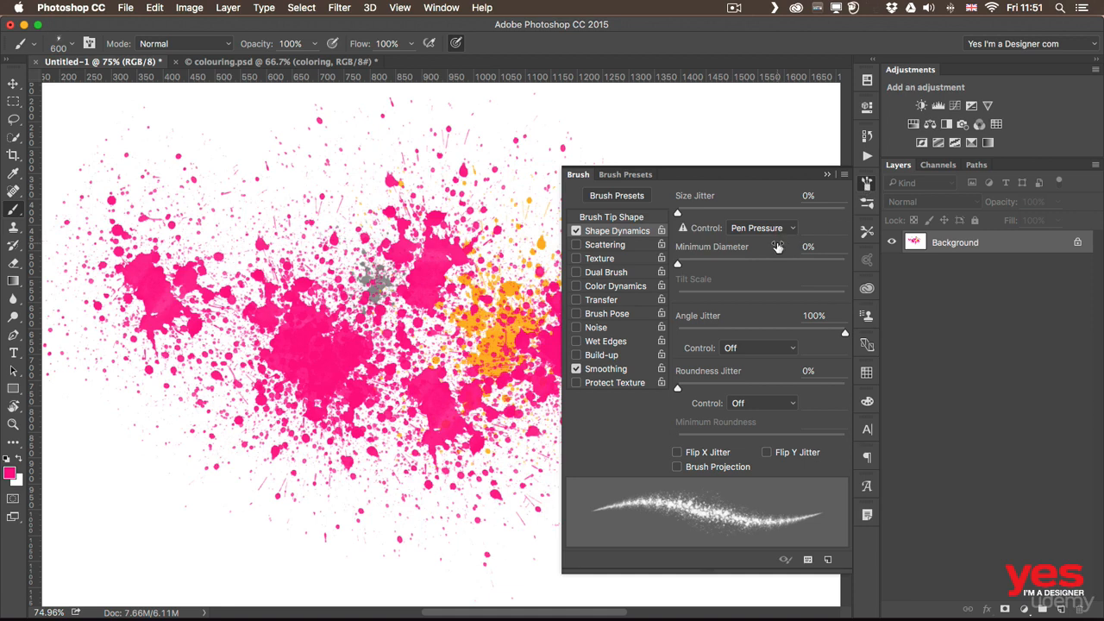
click(617, 287)
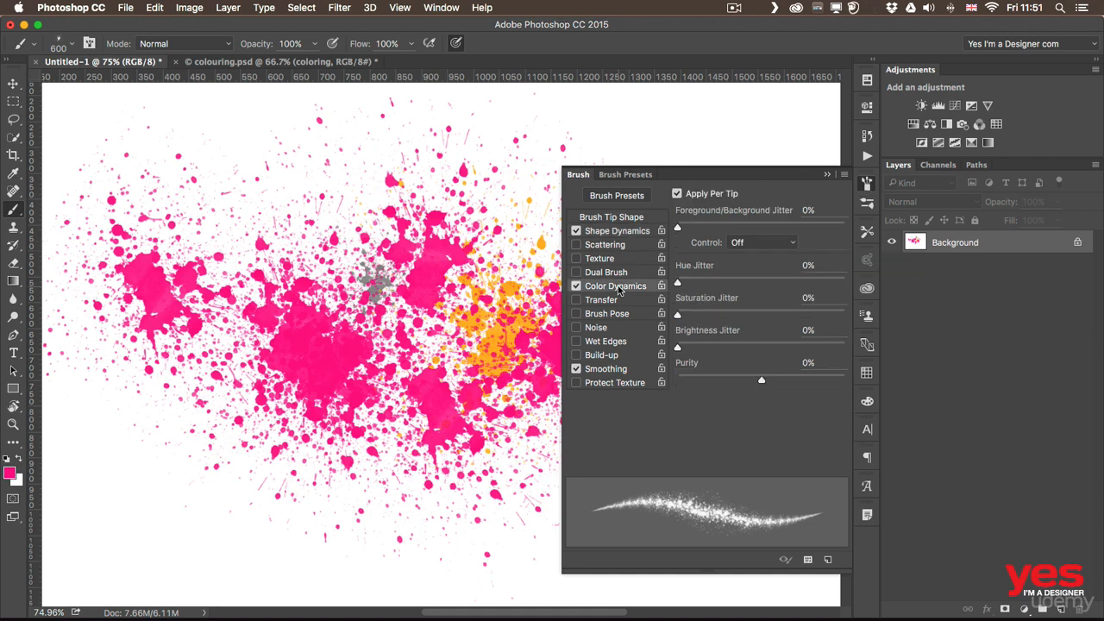
drag(678, 283, 844, 283)
click(867, 182)
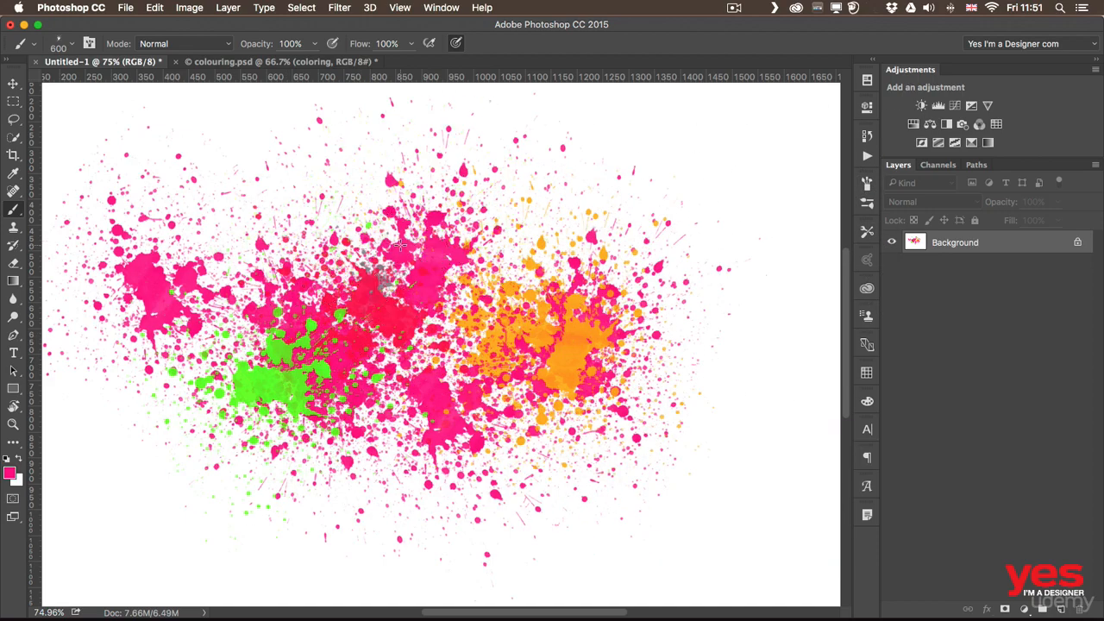
- Stamp many randomly coloured splatters over the pink ones, covering the middle and lower left of the artwork
click(400, 245)
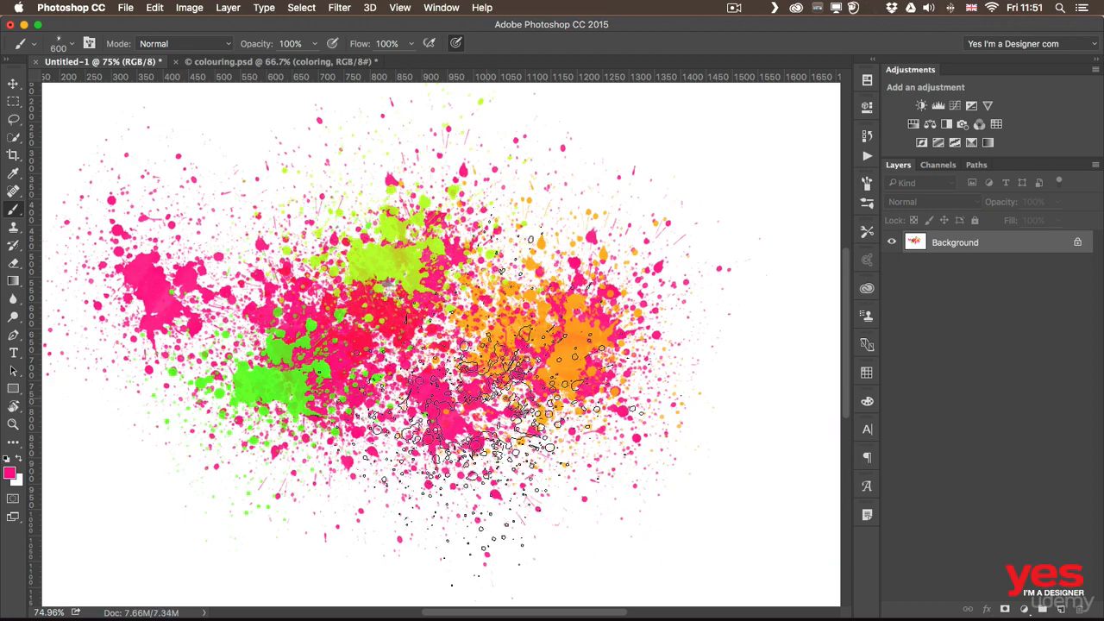
click(494, 426)
click(386, 451)
click(321, 364)
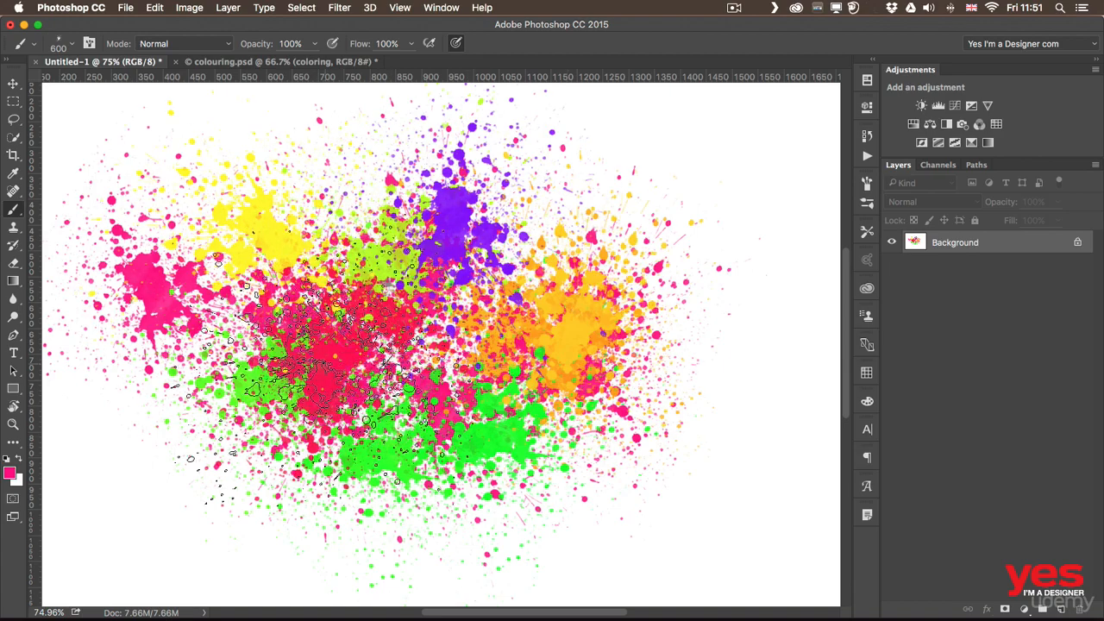
click(309, 352)
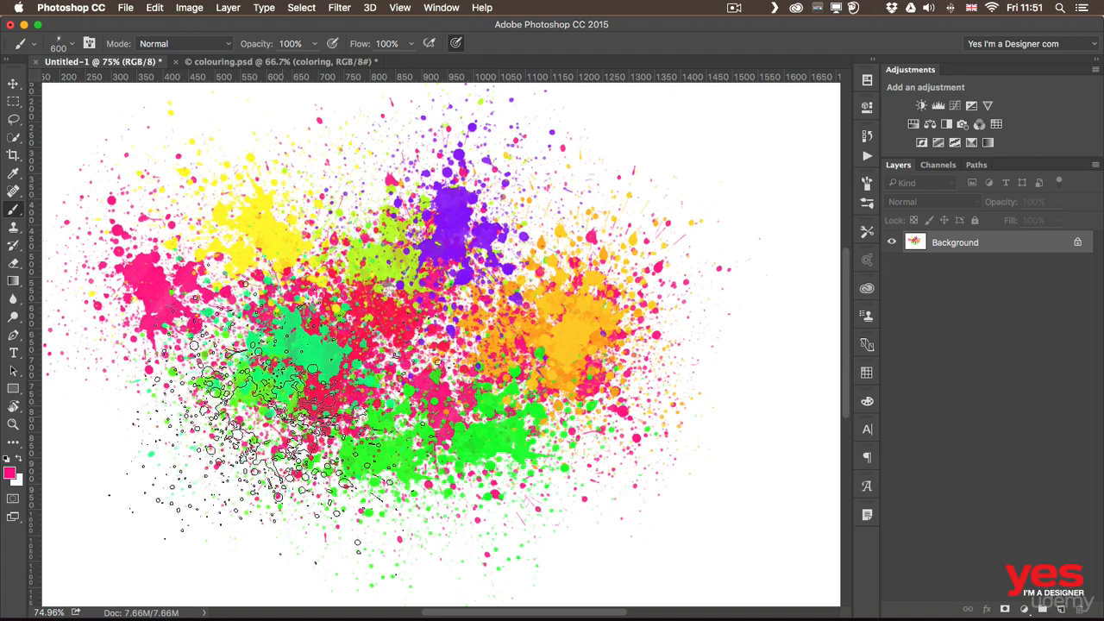
click(253, 443)
click(480, 405)
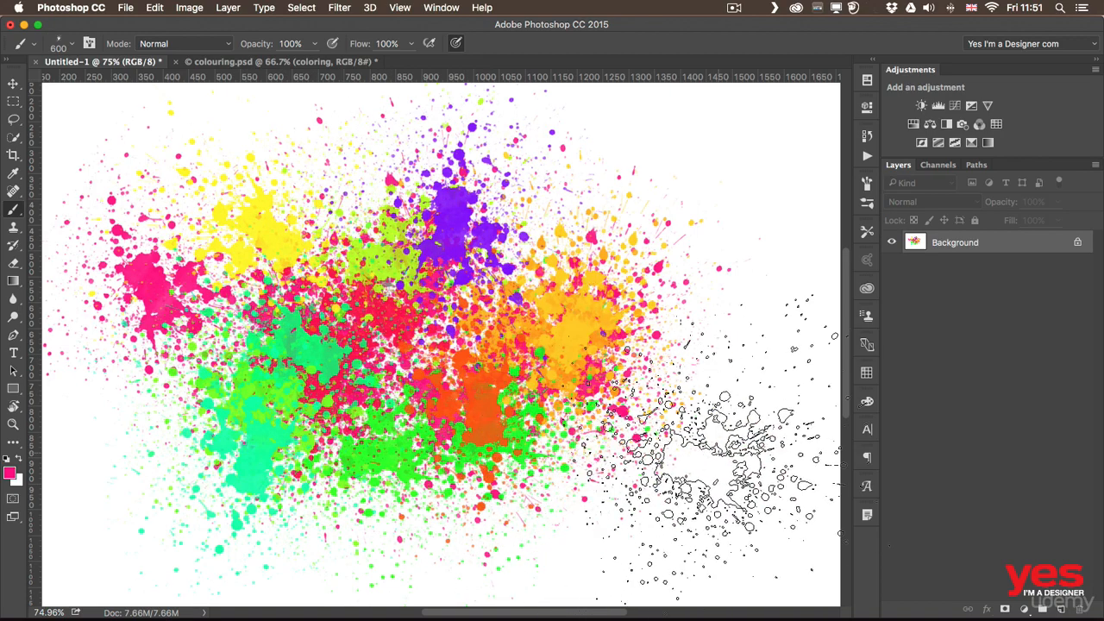
mouse_move(496, 395)
mouse_down()
mouse_move(444, 344)
mouse_move(293, 341)
mouse_move(314, 417)
mouse_move(434, 393)
mouse_move(469, 304)
mouse_move(308, 263)
mouse_move(329, 363)
mouse_move(471, 393)
mouse_move(405, 267)
mouse_move(347, 343)
mouse_move(267, 357)
mouse_move(327, 392)
mouse_up()
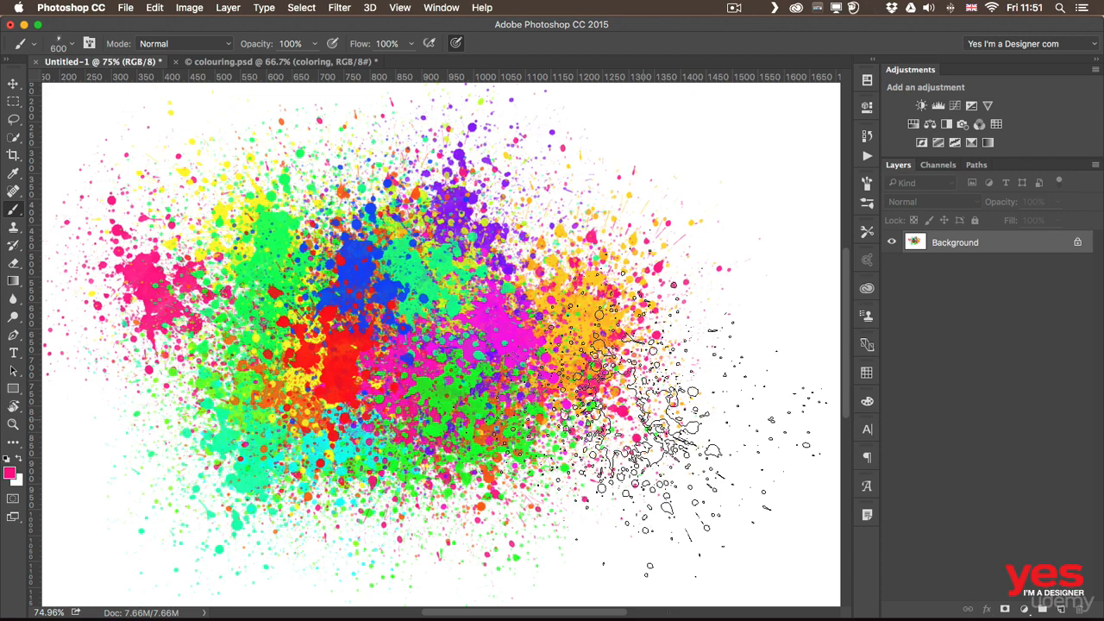
- Set the splatter brush's Size Jitter to 100% in Shape Dynamics
click(867, 184)
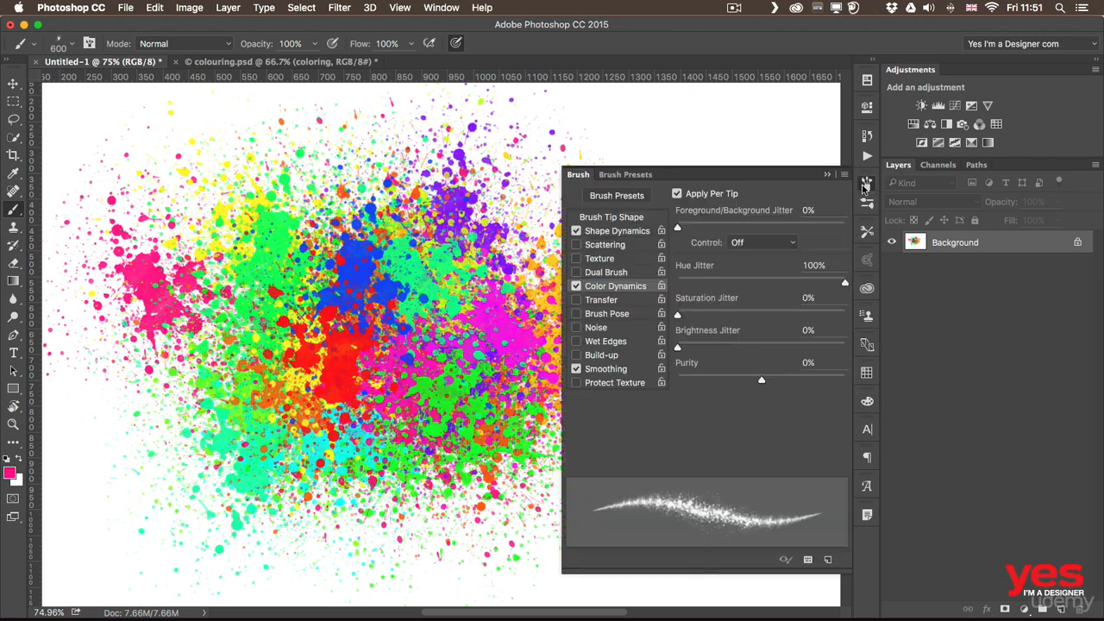
click(640, 233)
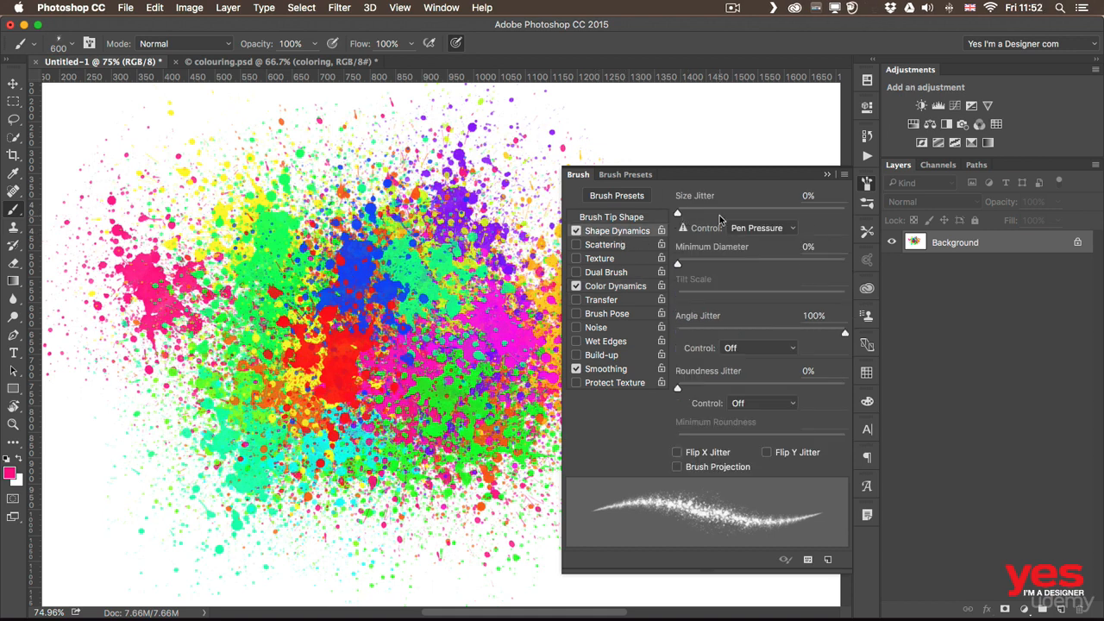
drag(678, 214, 793, 213)
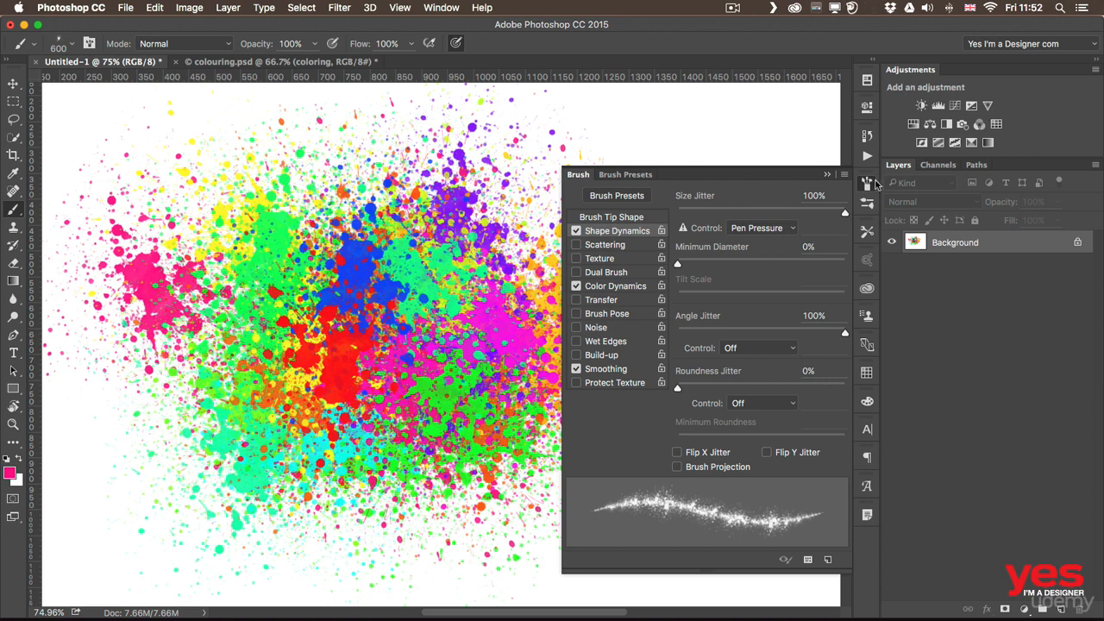
click(867, 184)
- Stamp about ten splatters of random size and colour over the right half of the artwork, around the orange splatter
click(532, 222)
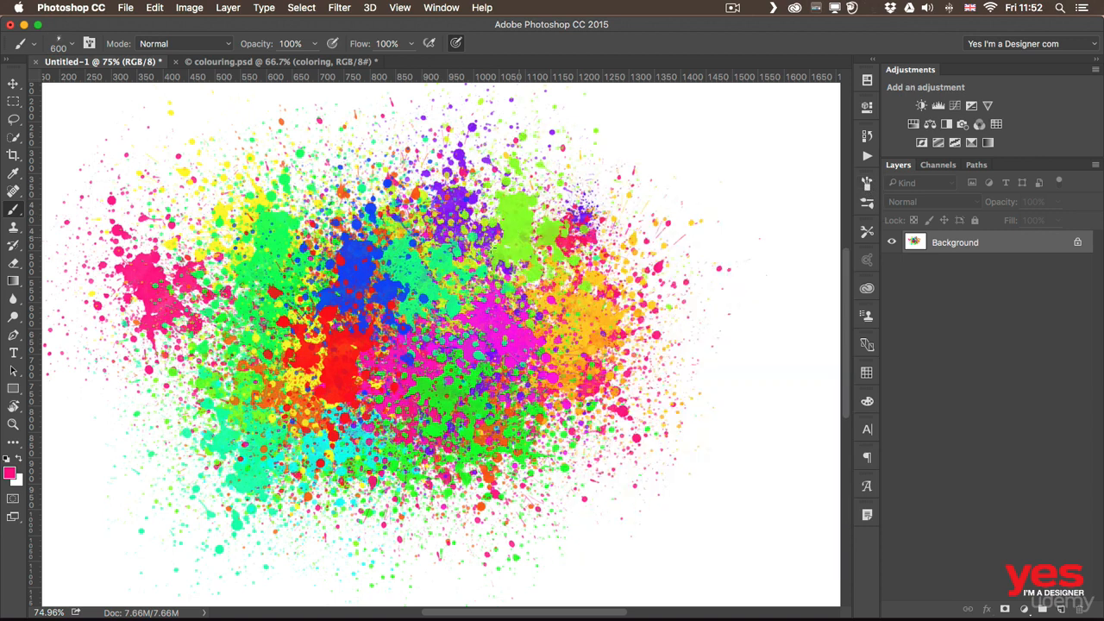
click(490, 252)
click(552, 297)
click(600, 268)
click(630, 276)
click(616, 320)
click(551, 335)
click(622, 354)
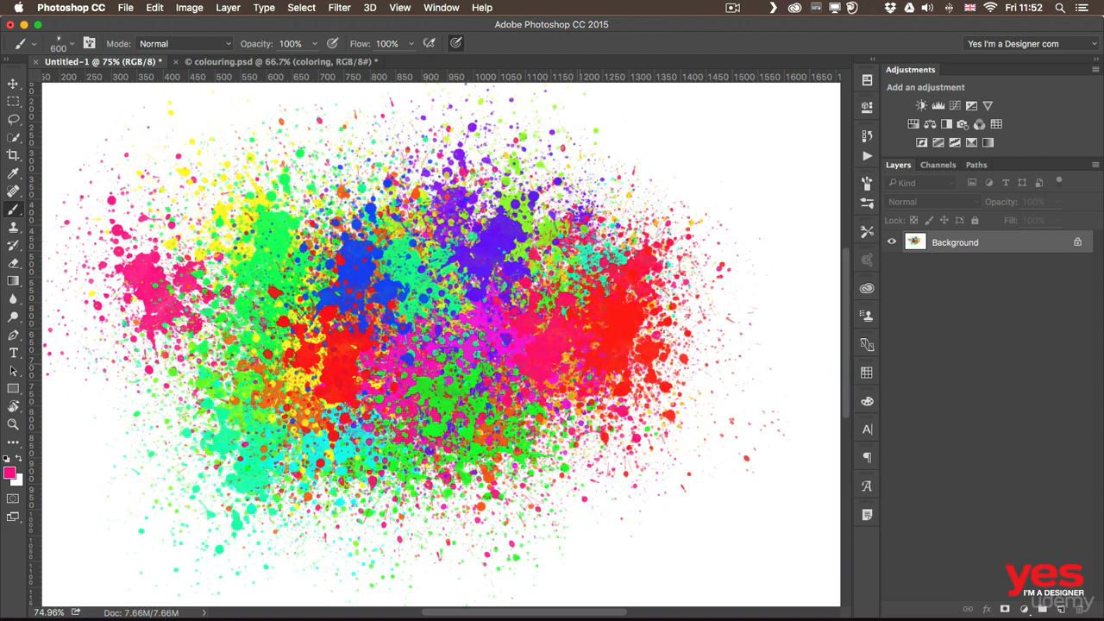
click(689, 289)
click(638, 255)
click(639, 362)
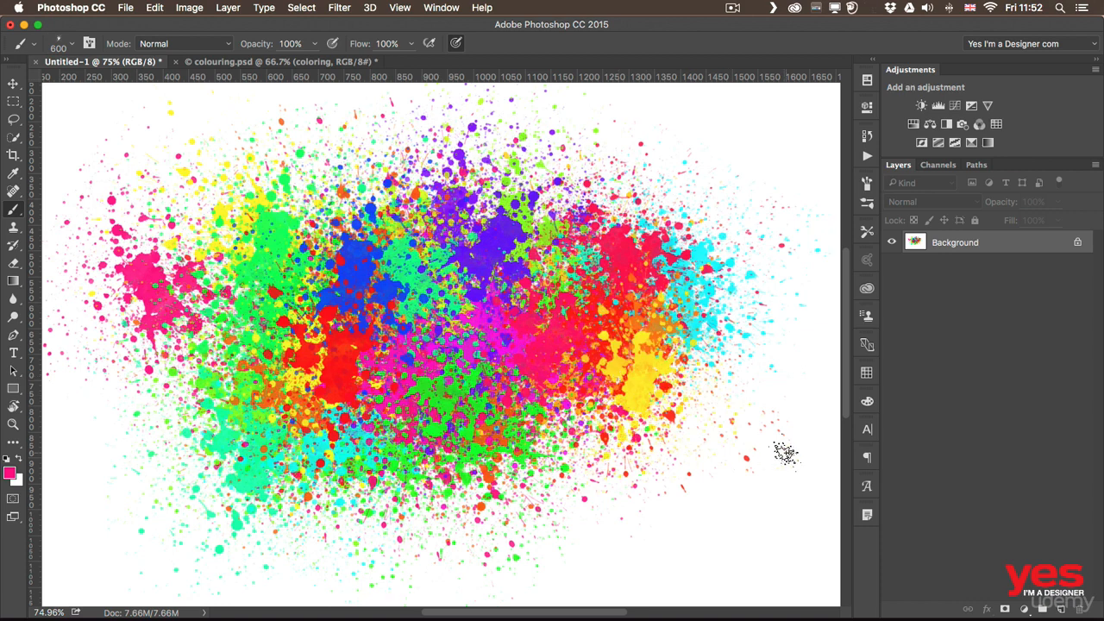